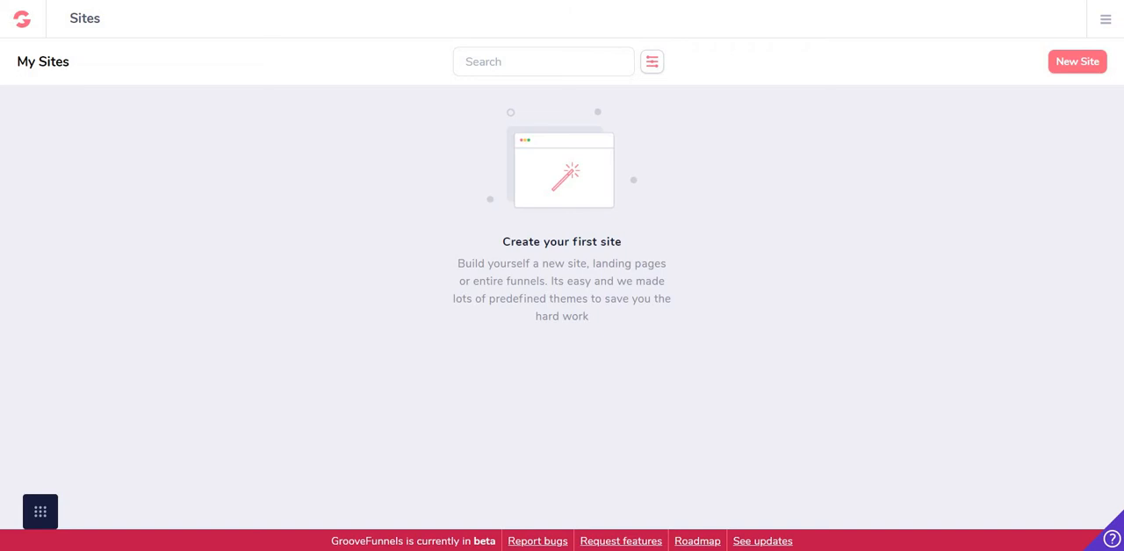
Start creating a new site and expand the collection of predefined templates
{"action": "left_click", "coordinate": [1077, 61]}
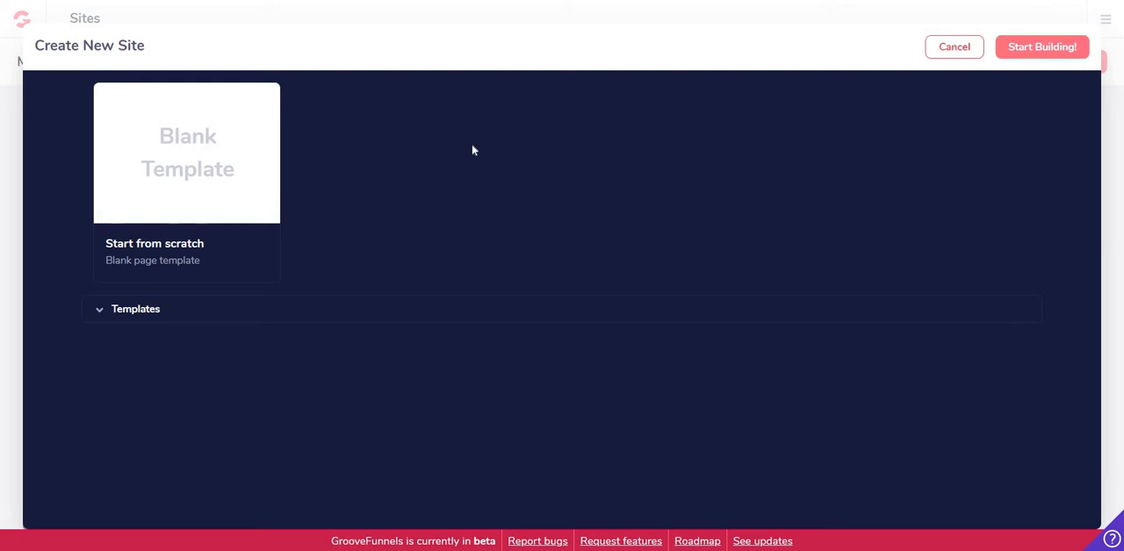
{"action": "left_click", "coordinate": [214, 312]}
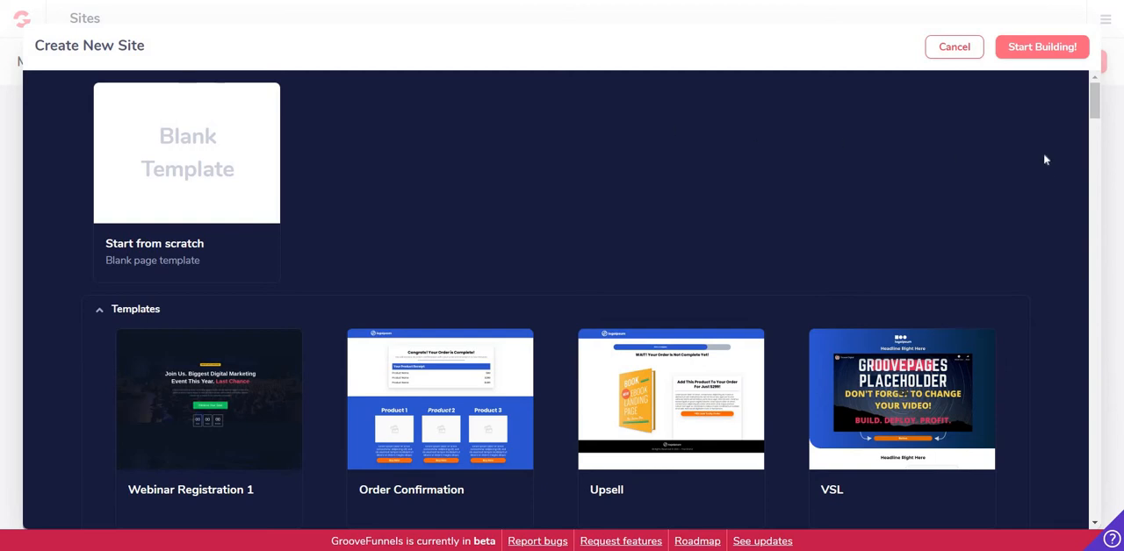
{"action": "scroll", "coordinate": [1044, 159], "scroll_direction": "down", "scroll_amount": 1}
{"action": "scroll", "coordinate": [1048, 140], "scroll_direction": "down", "scroll_amount": 1}
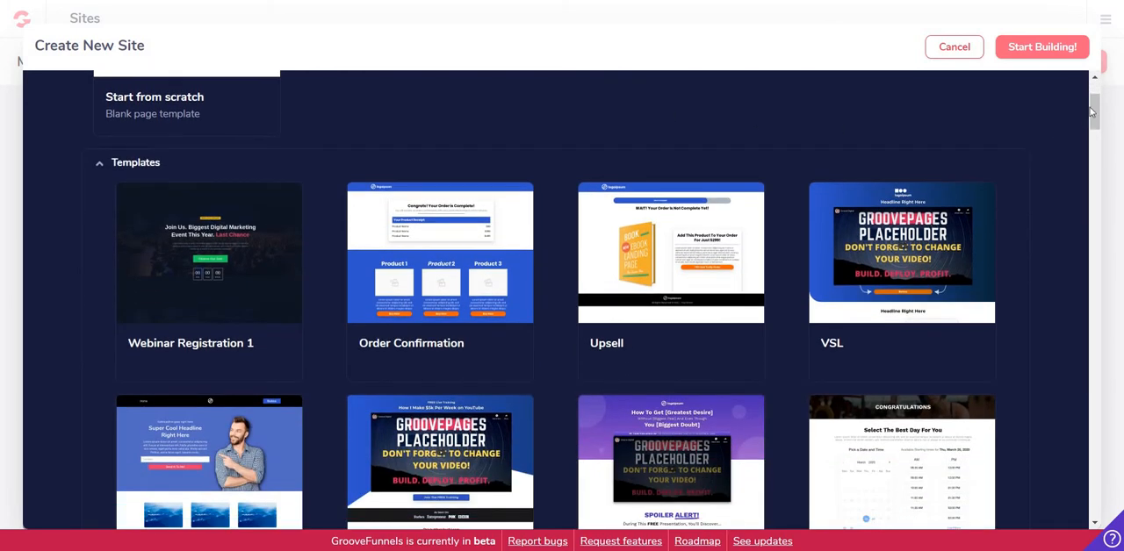
{"action": "left_click_drag", "start_coordinate": [1094, 111], "coordinate": [1094, 216]}
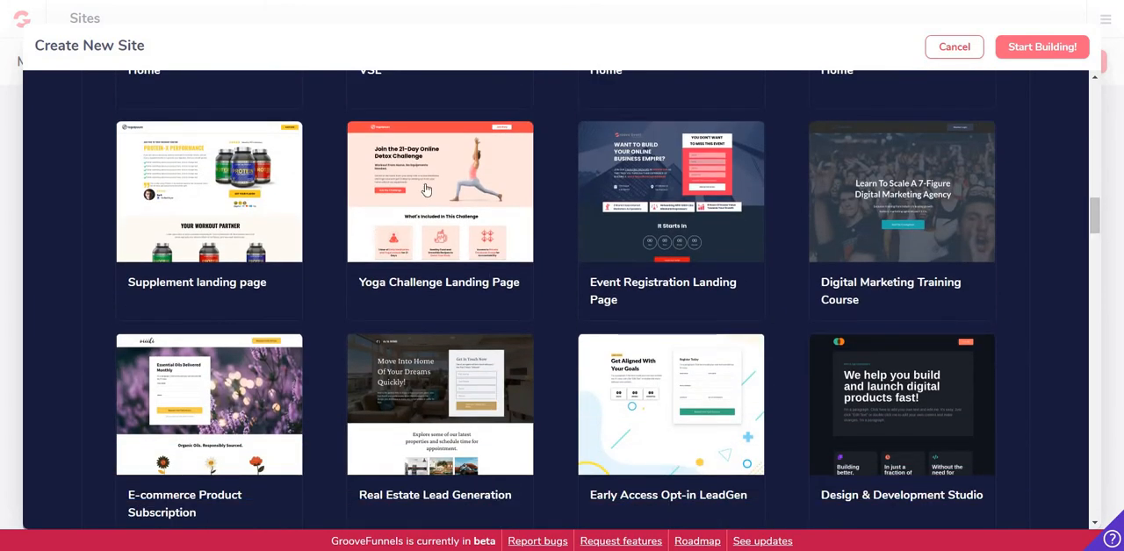
Examine the designs in the template gallery to find a suitable landing page
{"action": "mouse_move", "coordinate": [236, 218]}
{"action": "scroll", "coordinate": [1045, 160], "scroll_direction": "down", "scroll_amount": 3}
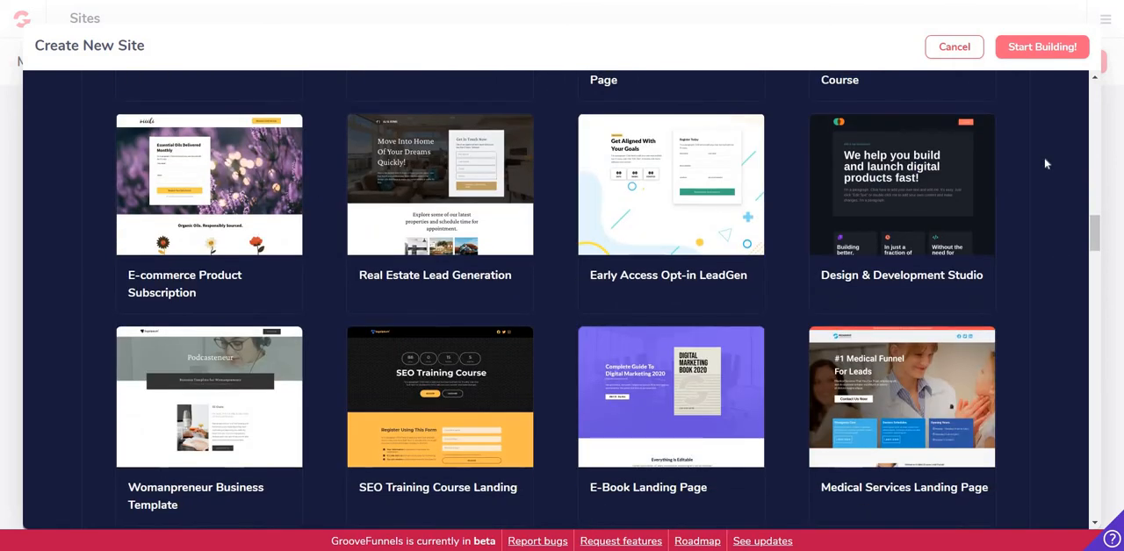
{"action": "scroll", "coordinate": [1043, 157], "scroll_direction": "down", "scroll_amount": 2}
{"action": "mouse_move", "coordinate": [381, 248]}
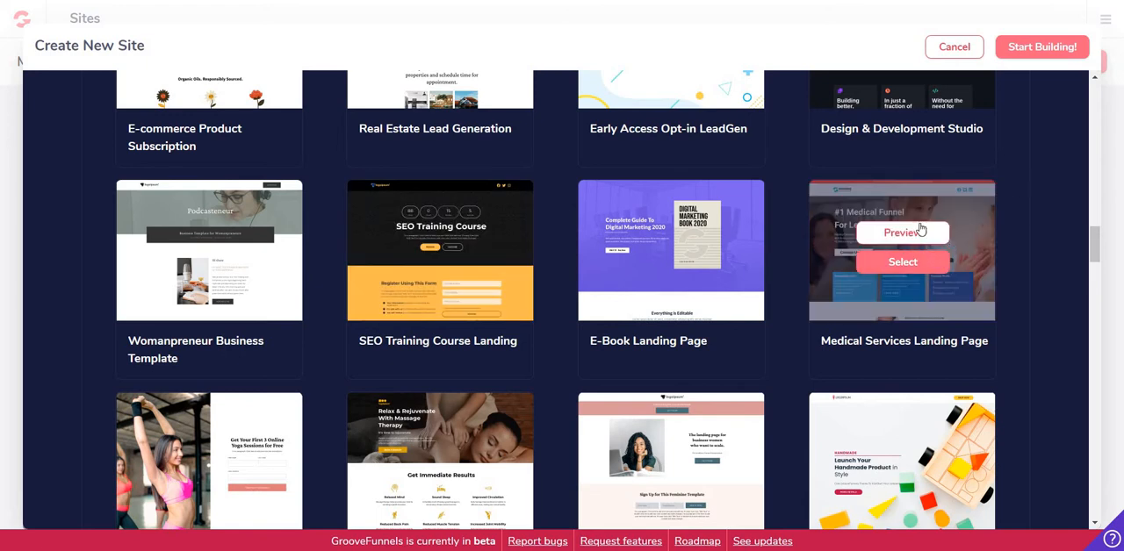
{"action": "scroll", "coordinate": [1028, 183], "scroll_direction": "down", "scroll_amount": 1}
{"action": "mouse_move", "coordinate": [163, 355]}
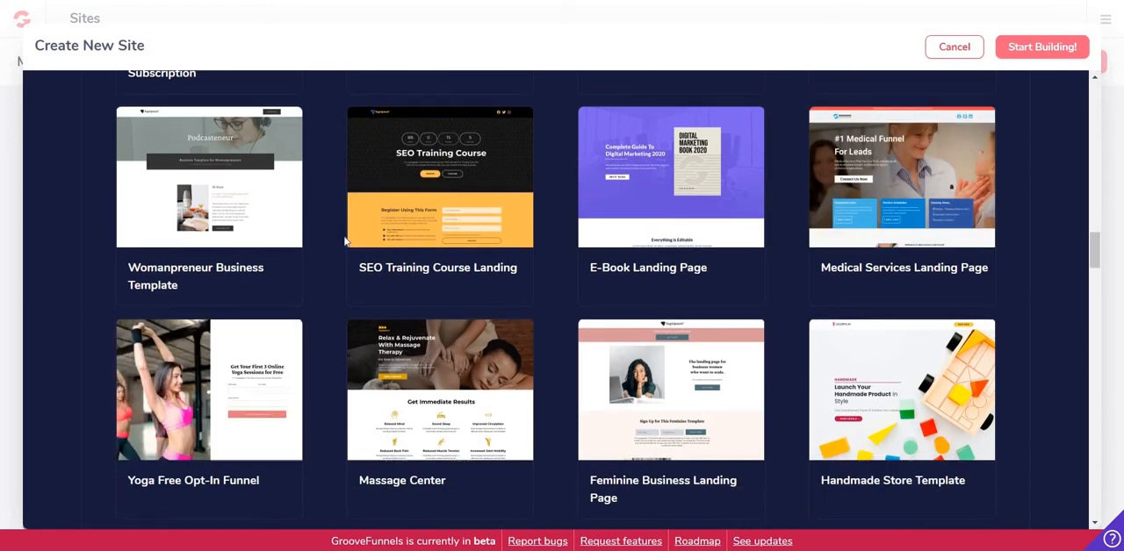
{"action": "scroll", "coordinate": [351, 239], "scroll_direction": "down", "scroll_amount": 2}
{"action": "mouse_move", "coordinate": [297, 212]}
{"action": "scroll", "coordinate": [302, 214], "scroll_direction": "down", "scroll_amount": 2}
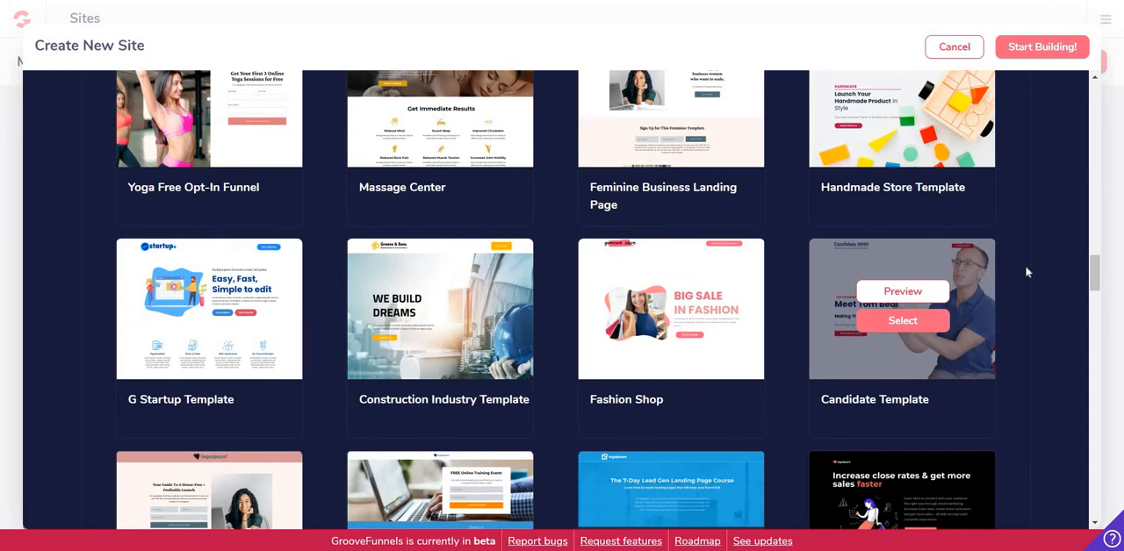
{"action": "scroll", "coordinate": [1029, 261], "scroll_direction": "down", "scroll_amount": 5}
{"action": "scroll", "coordinate": [1025, 261], "scroll_direction": "down", "scroll_amount": 3}
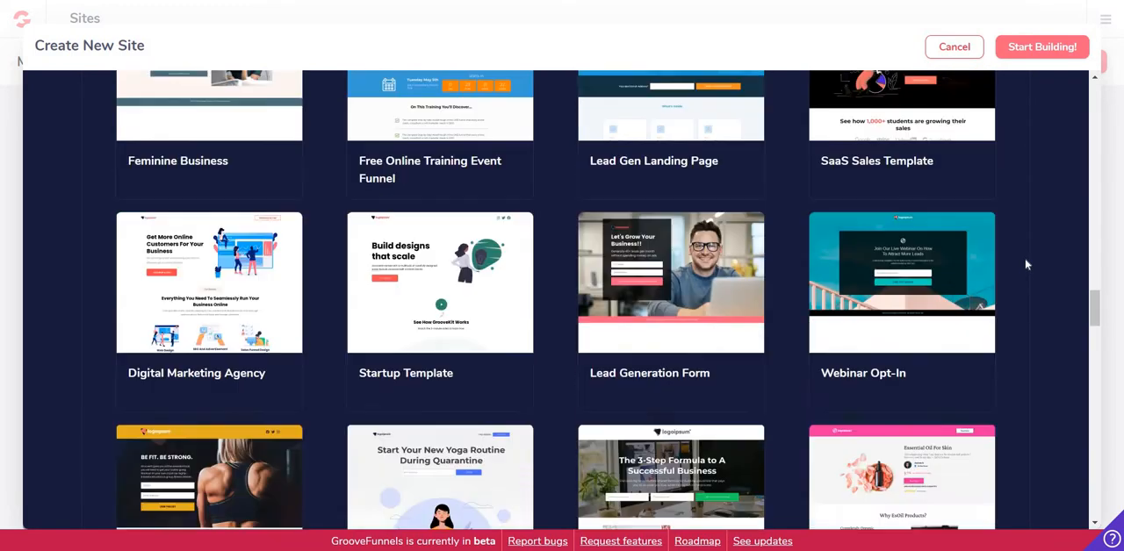
{"action": "scroll", "coordinate": [1096, 355], "scroll_direction": "down", "scroll_amount": 1}
{"action": "scroll", "coordinate": [1096, 360], "scroll_direction": "down", "scroll_amount": 15}
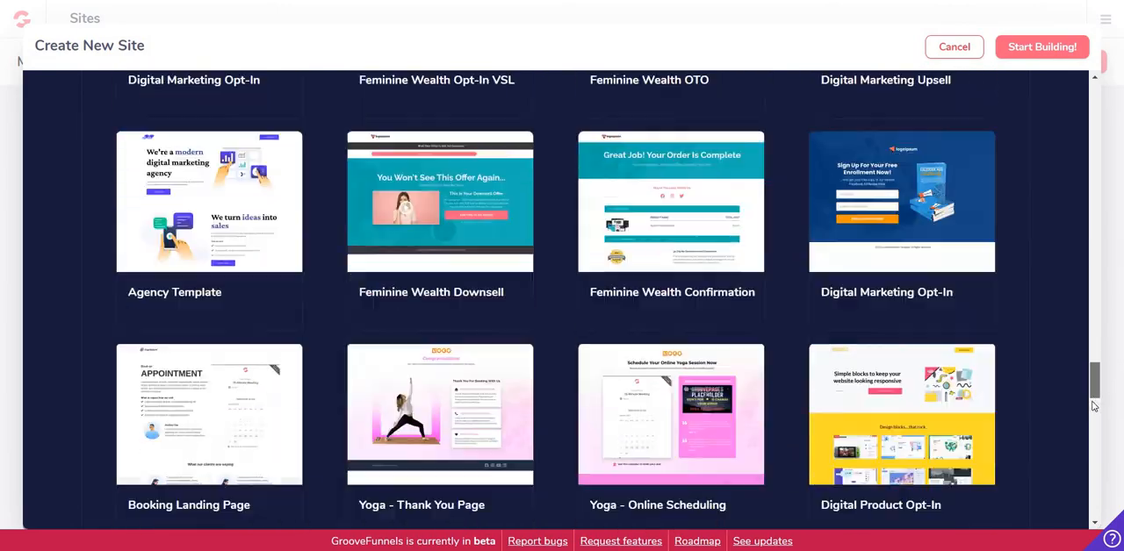
Choose the Instant Lead Generation template for the new site
{"action": "scroll", "coordinate": [1094, 364], "scroll_direction": "up", "scroll_amount": 12}
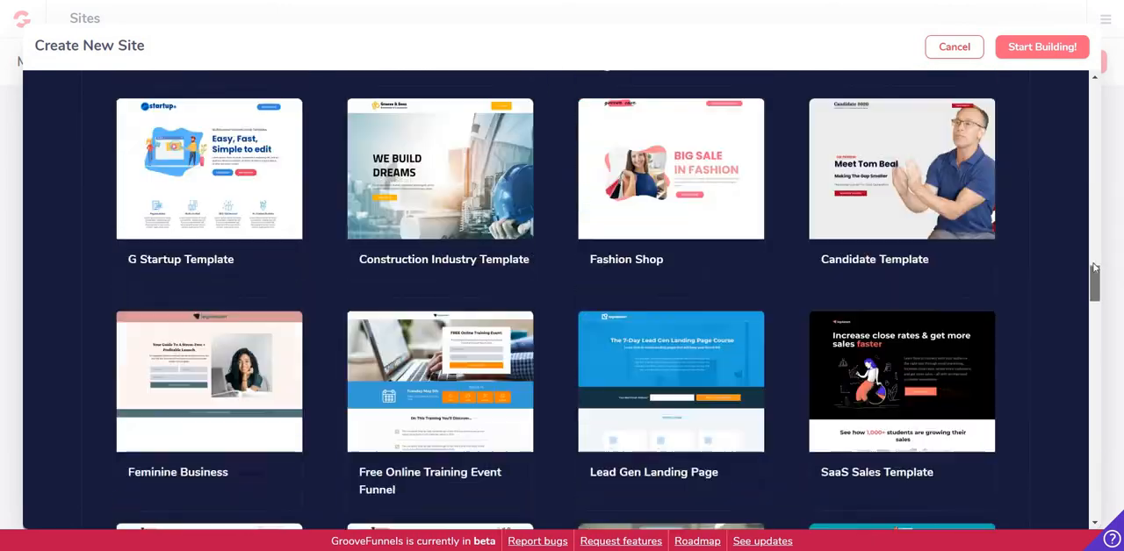
{"action": "scroll", "coordinate": [1089, 215], "scroll_direction": "up", "scroll_amount": 8}
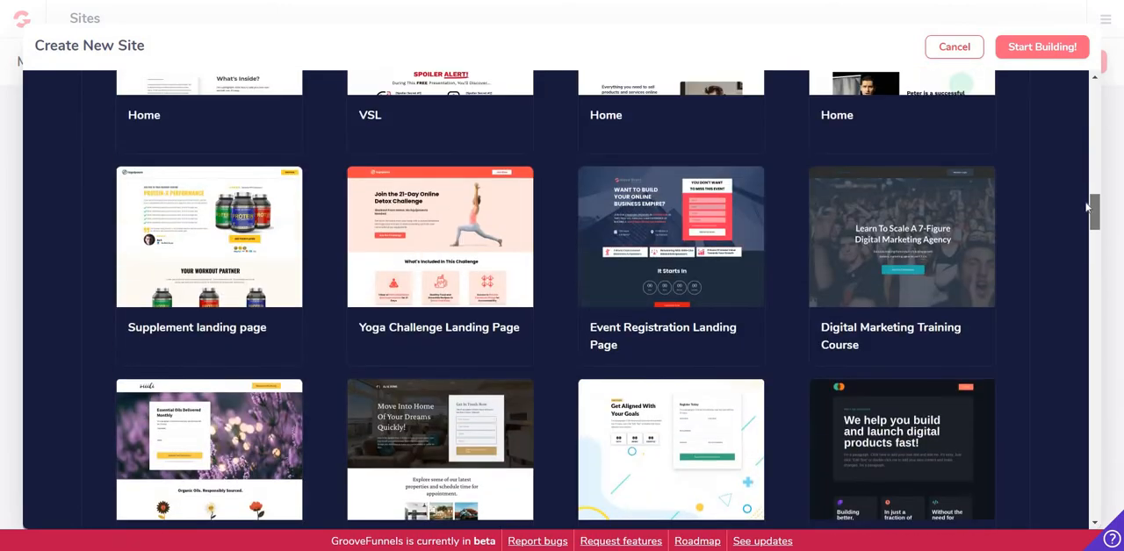
{"action": "scroll", "coordinate": [1085, 161], "scroll_direction": "up", "scroll_amount": 1}
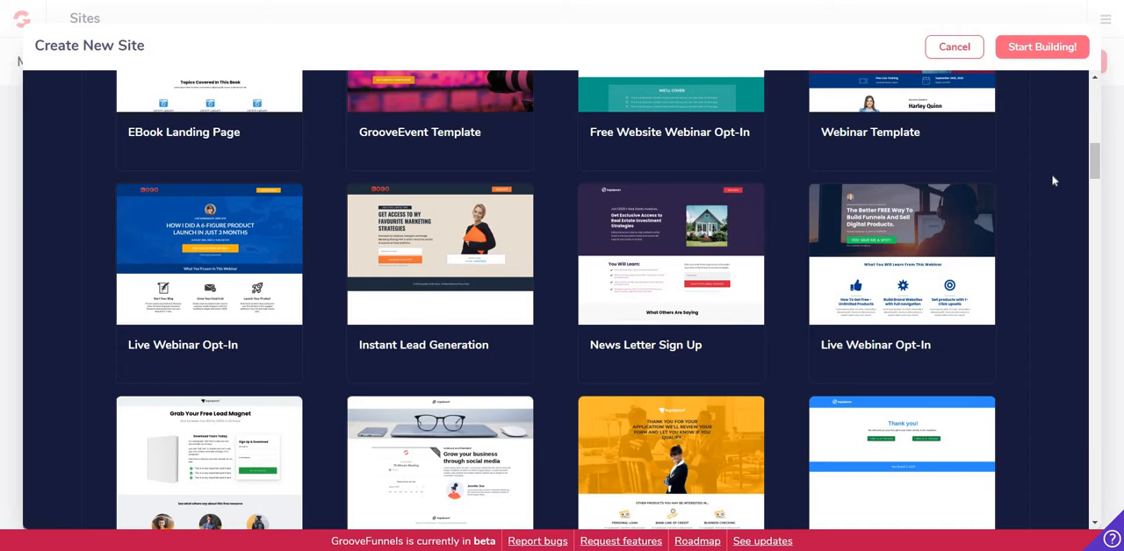
{"action": "mouse_move", "coordinate": [428, 234]}
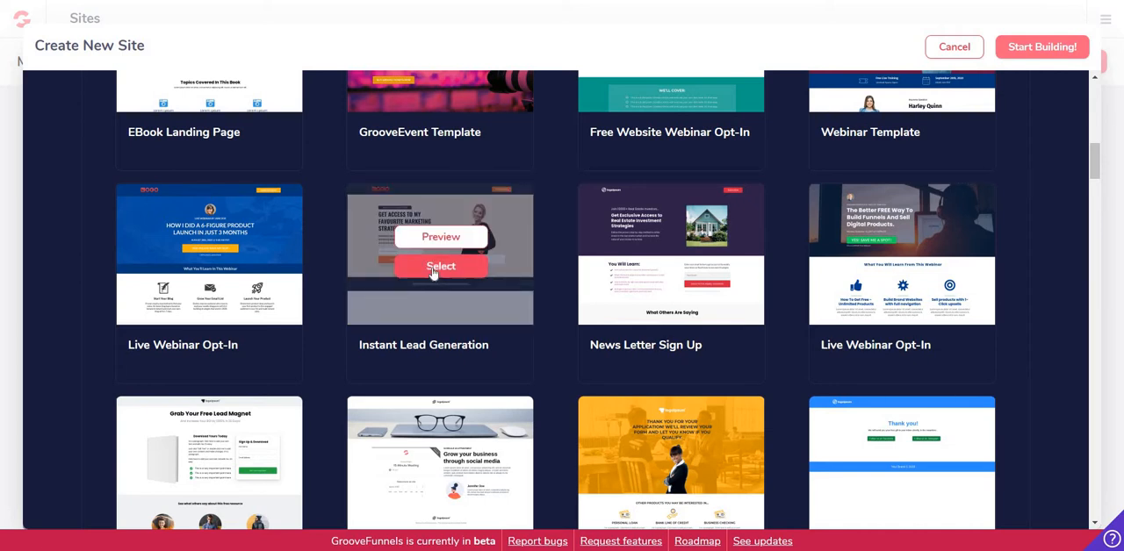
{"action": "left_click", "coordinate": [432, 270]}
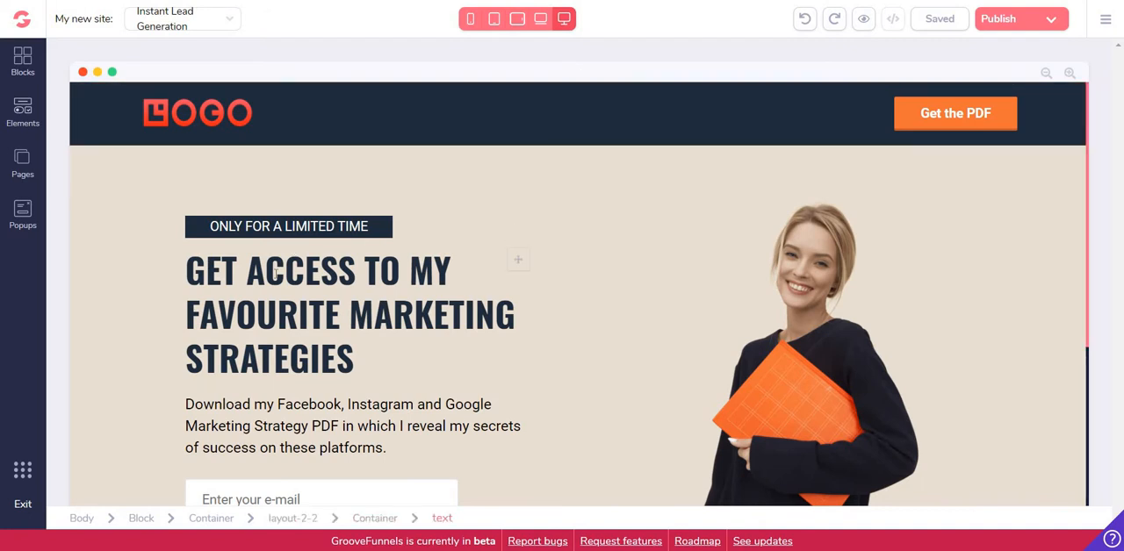
Examine the text settings of the main headline and the settings of the beige block around it
{"action": "left_click", "coordinate": [276, 274]}
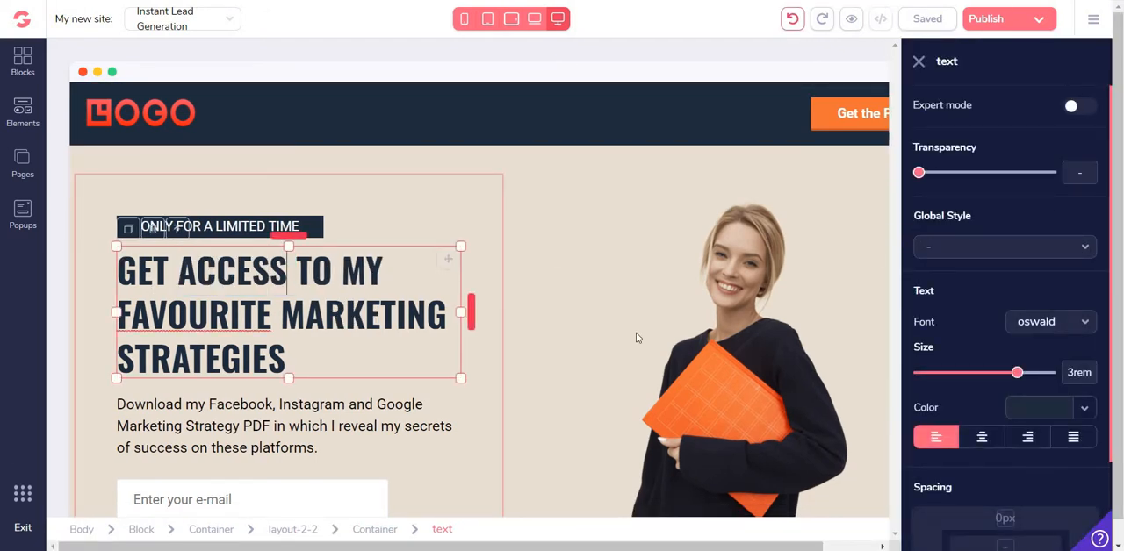
{"action": "scroll", "coordinate": [1012, 170], "scroll_direction": "down", "scroll_amount": 2}
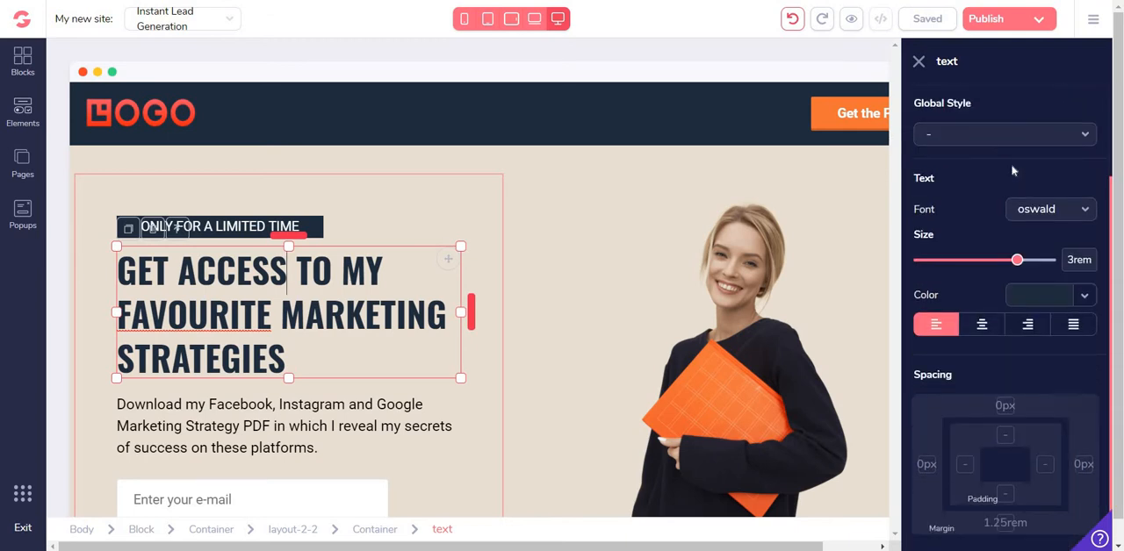
{"action": "scroll", "coordinate": [1008, 290], "scroll_direction": "up", "scroll_amount": 2}
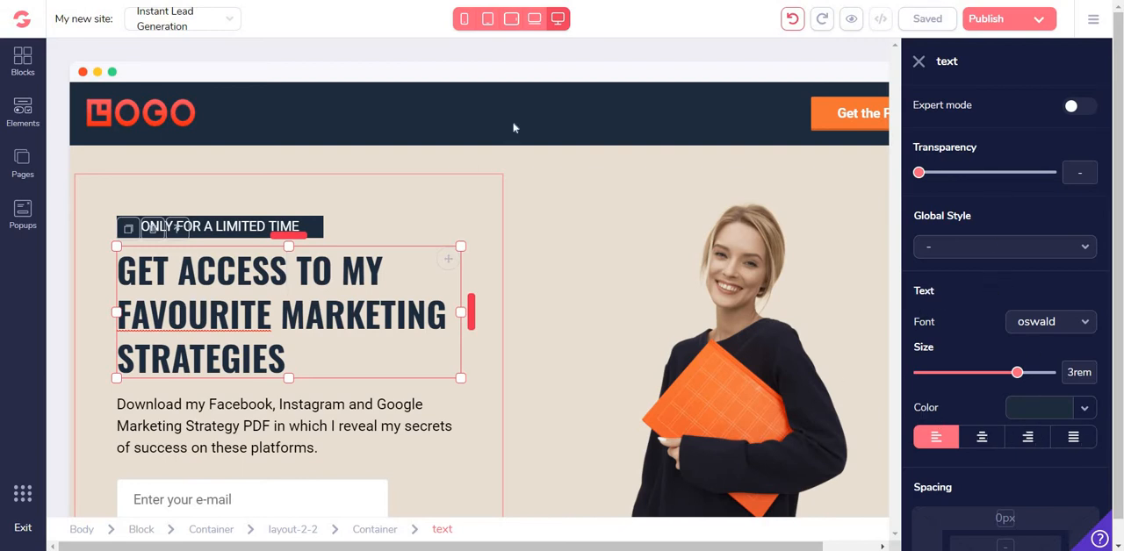
{"action": "left_click", "coordinate": [562, 158]}
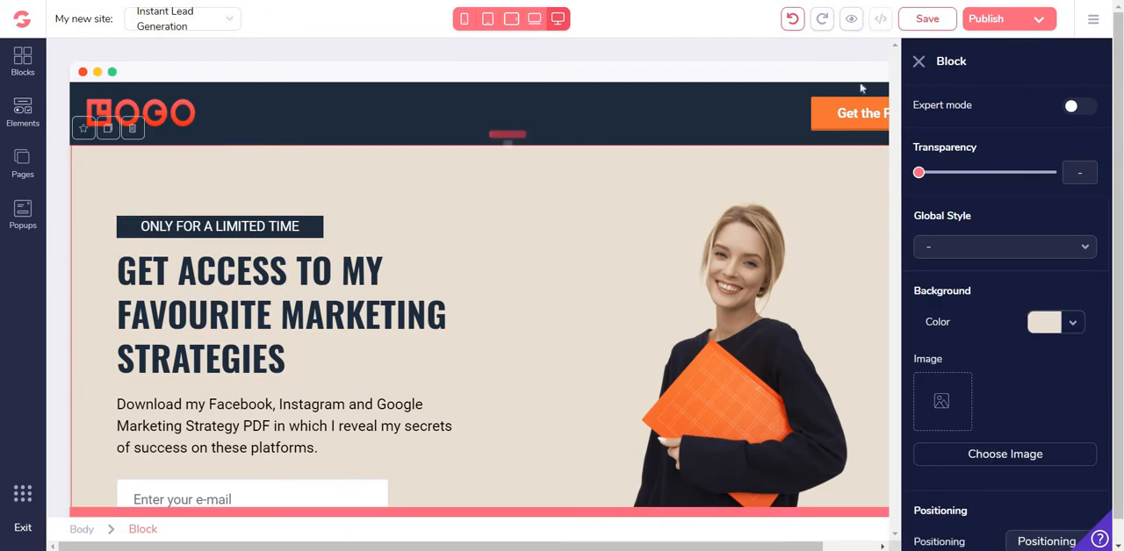
{"action": "left_click", "coordinate": [918, 62]}
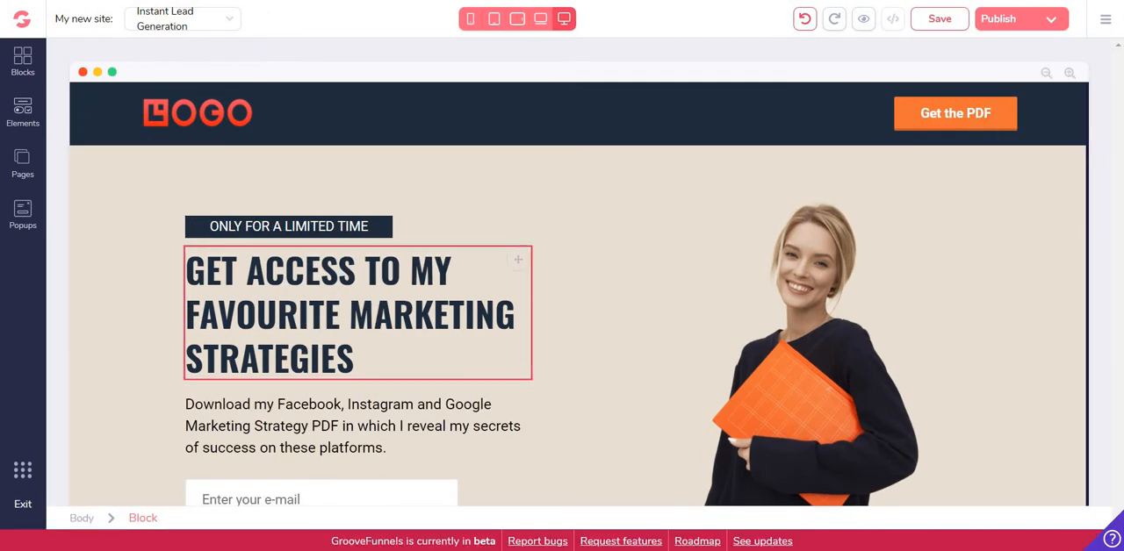
Replace the woman's photo beside the headline with the portrait from My Files at 320 × 494 px
{"action": "left_click", "coordinate": [815, 278]}
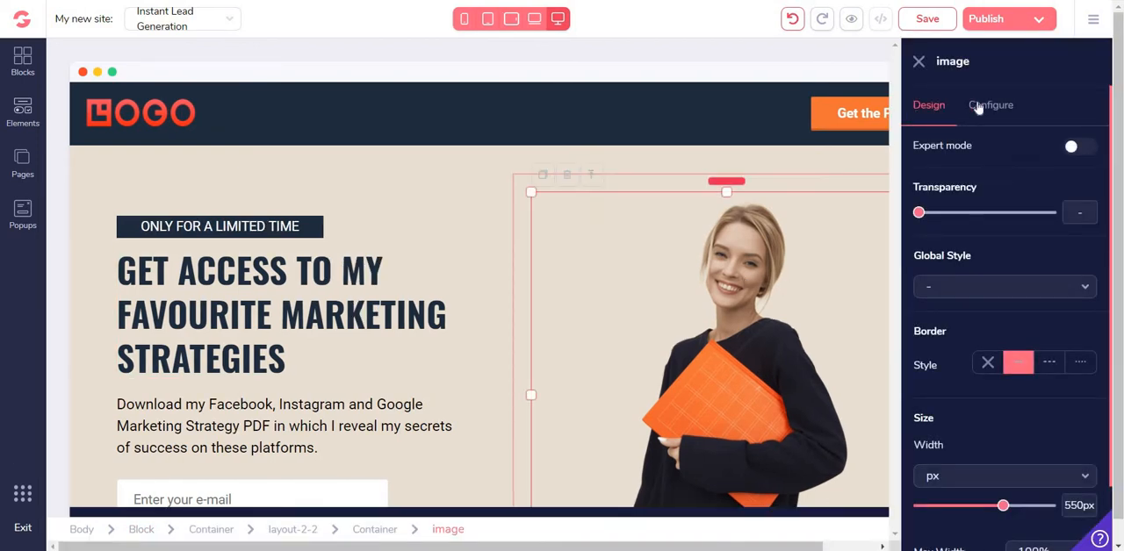
{"action": "left_click", "coordinate": [989, 106]}
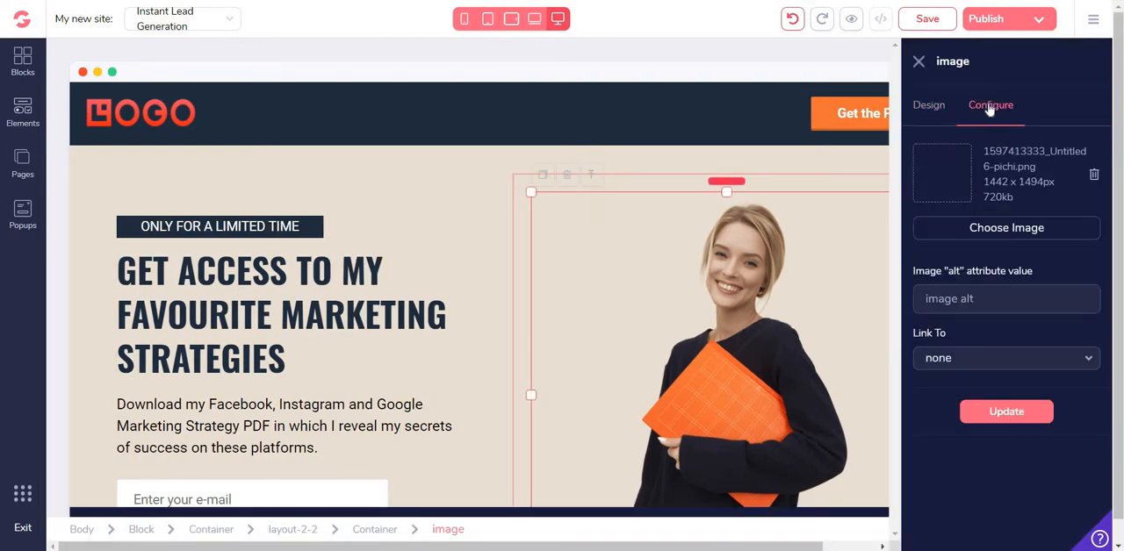
{"action": "left_click", "coordinate": [1034, 231]}
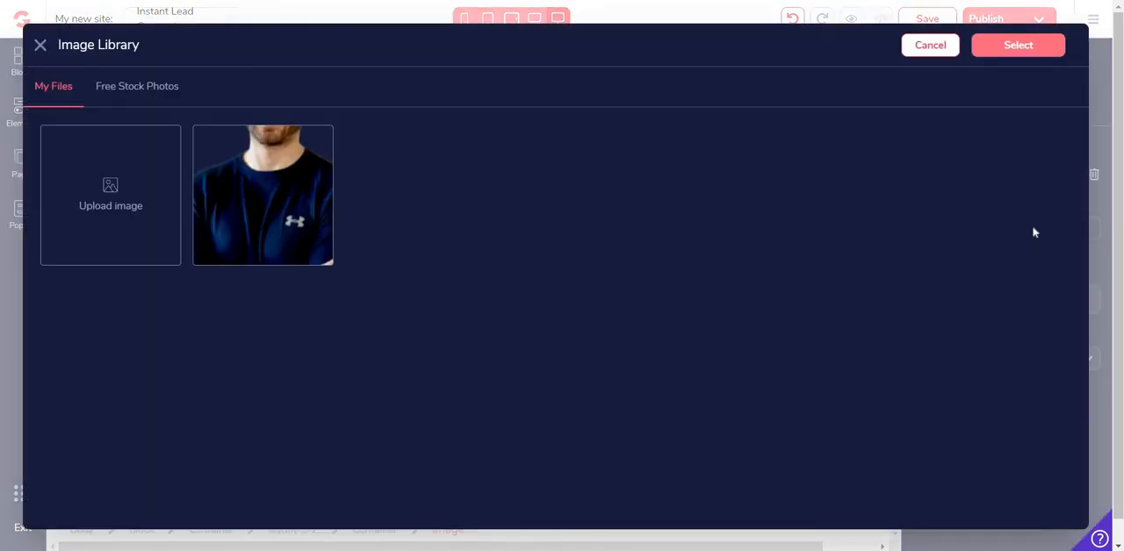
{"action": "left_click", "coordinate": [248, 180]}
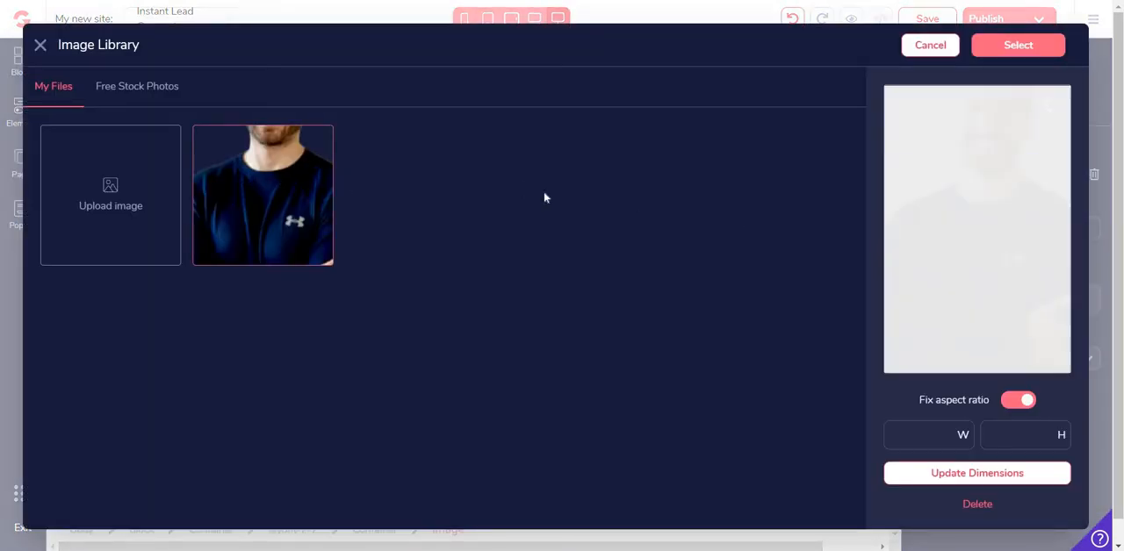
{"action": "left_click", "coordinate": [1022, 475]}
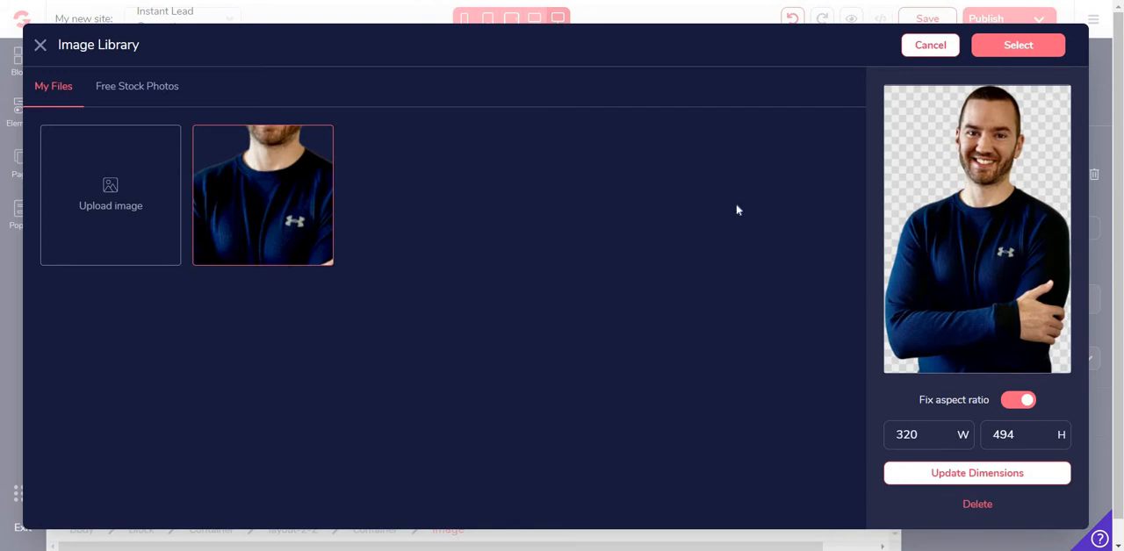
{"action": "left_click", "coordinate": [1014, 45]}
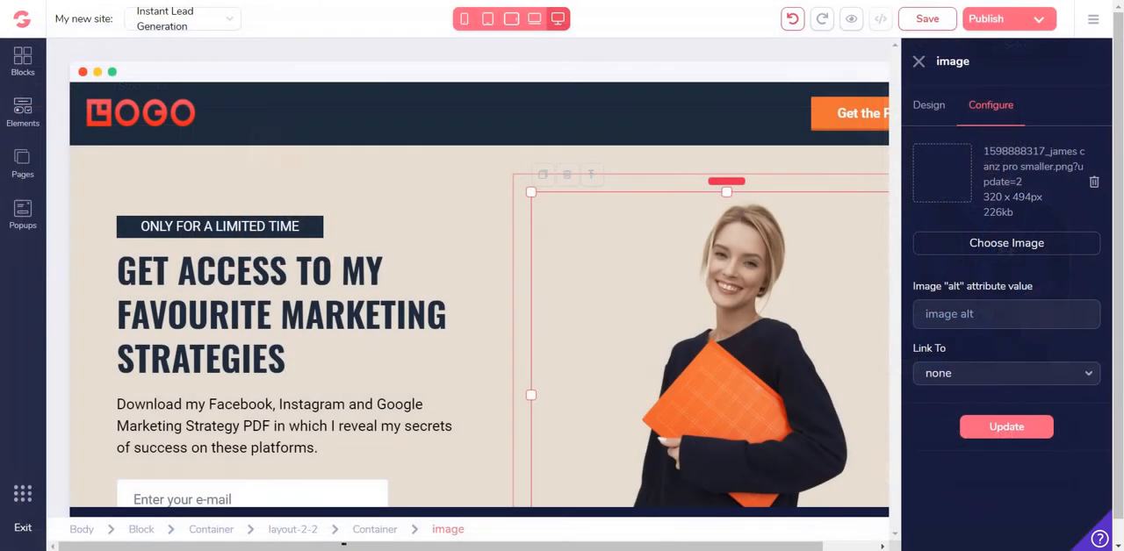
{"action": "left_click", "coordinate": [1029, 436]}
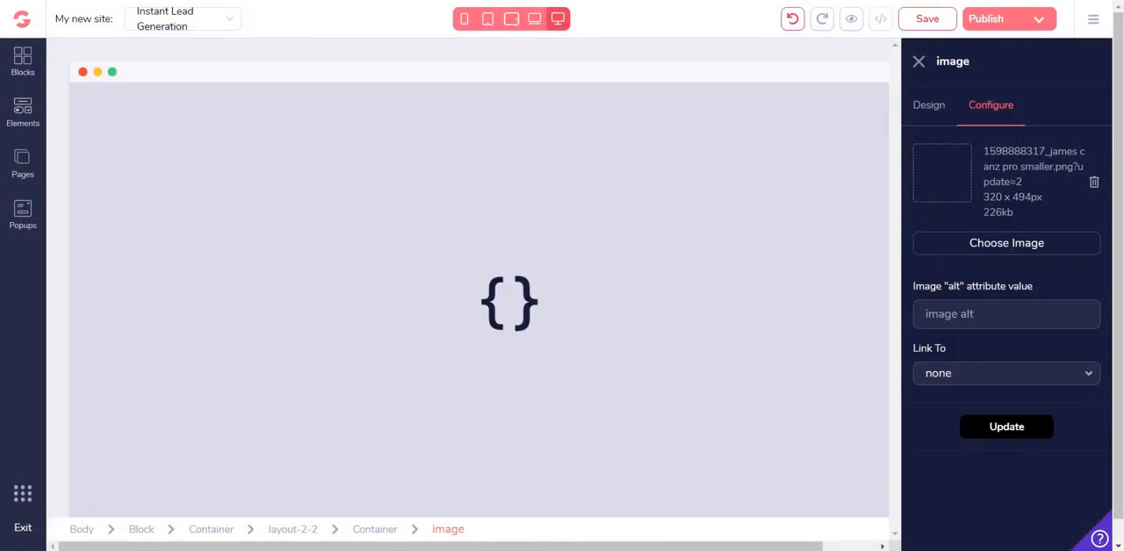
{"action": "left_click", "coordinate": [918, 61]}
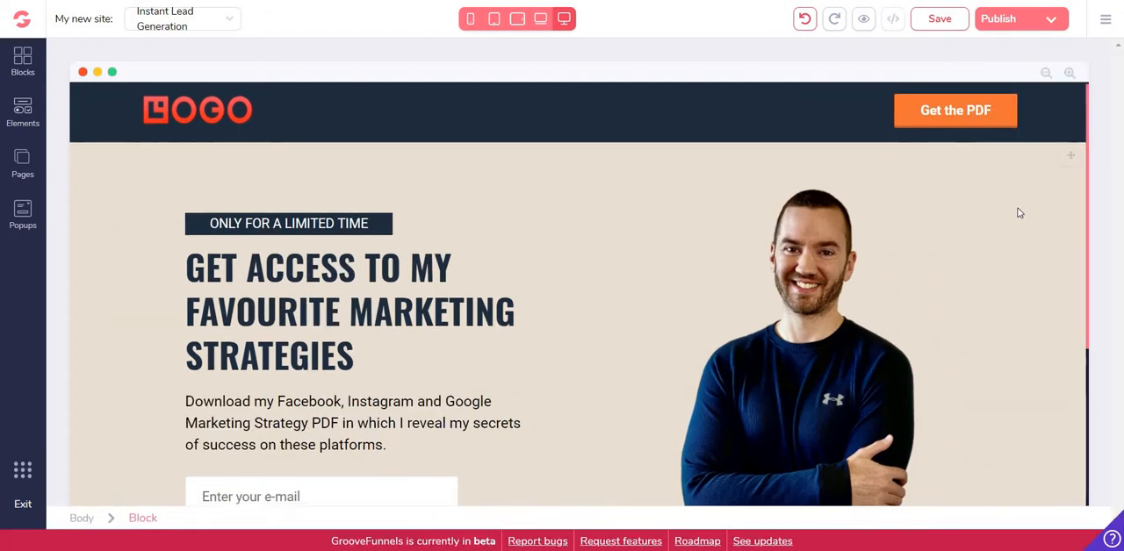
Delete the navbar containing the logo and the Get the PDF button from the page
{"action": "scroll", "coordinate": [1007, 213], "scroll_direction": "down", "scroll_amount": 2}
{"action": "scroll", "coordinate": [1008, 213], "scroll_direction": "up", "scroll_amount": 2}
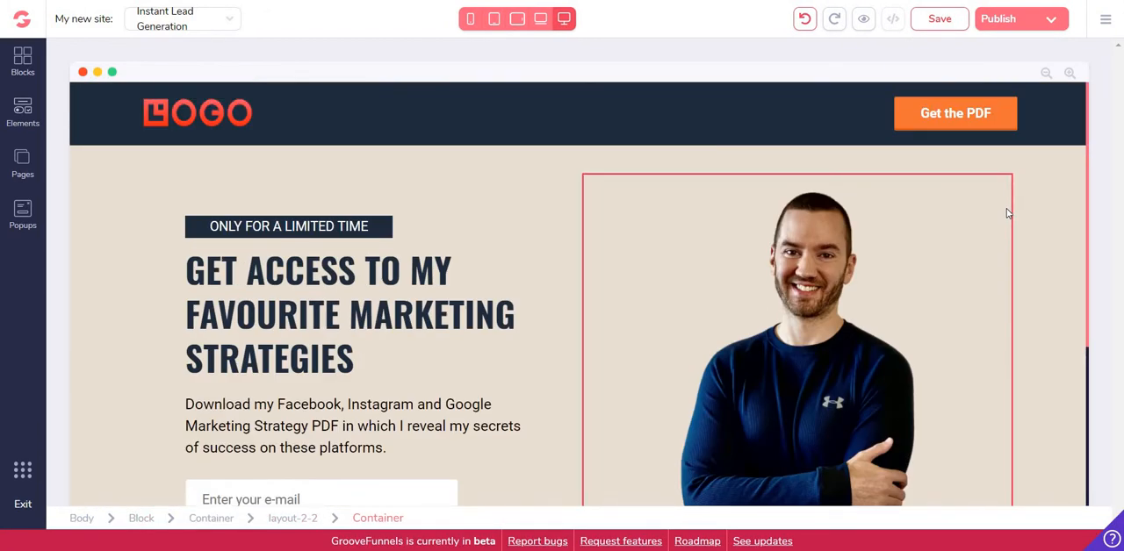
{"action": "scroll", "coordinate": [1006, 208], "scroll_direction": "down", "scroll_amount": 1}
{"action": "scroll", "coordinate": [1006, 208], "scroll_direction": "up", "scroll_amount": 1}
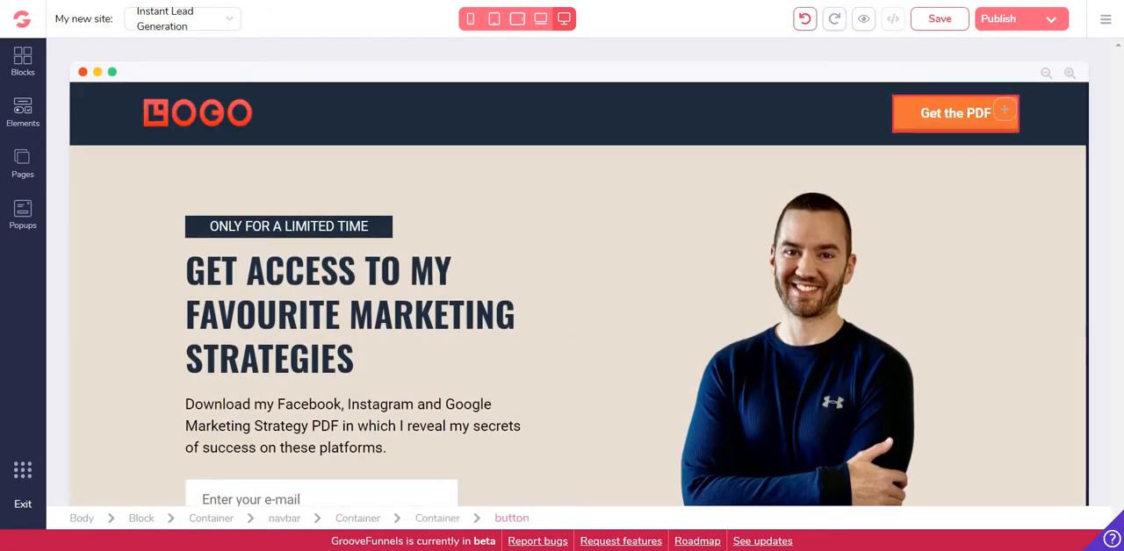
{"action": "left_click", "coordinate": [755, 113]}
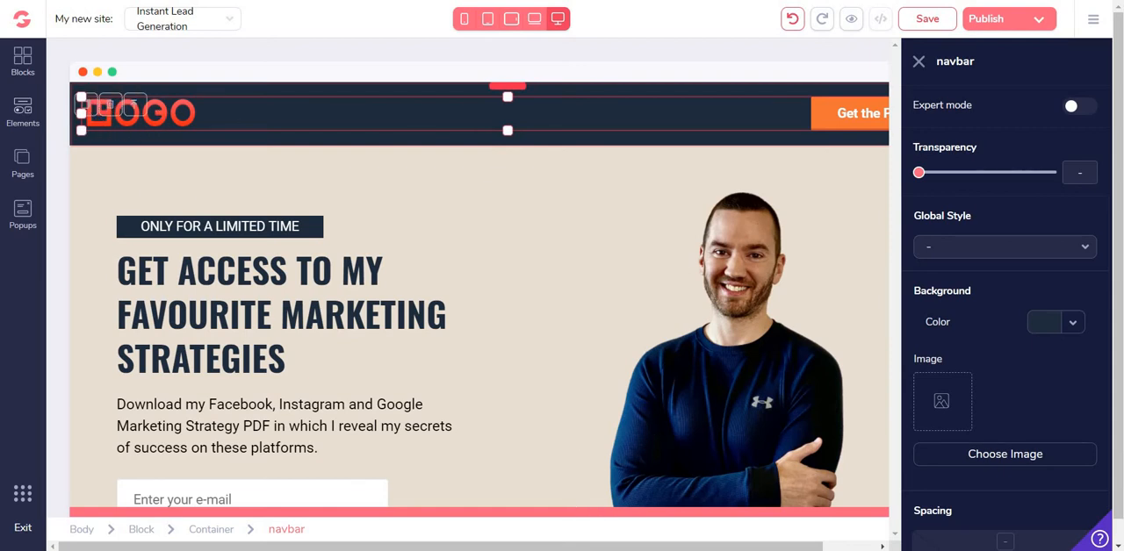
{"action": "scroll", "coordinate": [830, 255], "scroll_direction": "down", "scroll_amount": 3}
{"action": "scroll", "coordinate": [828, 245], "scroll_direction": "up", "scroll_amount": 3}
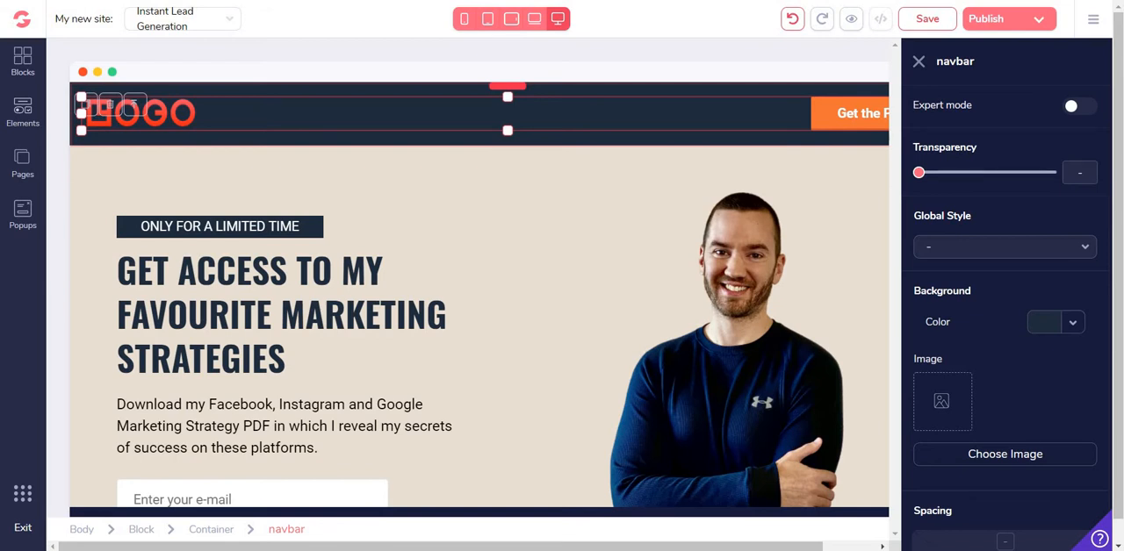
{"action": "left_click", "coordinate": [112, 107]}
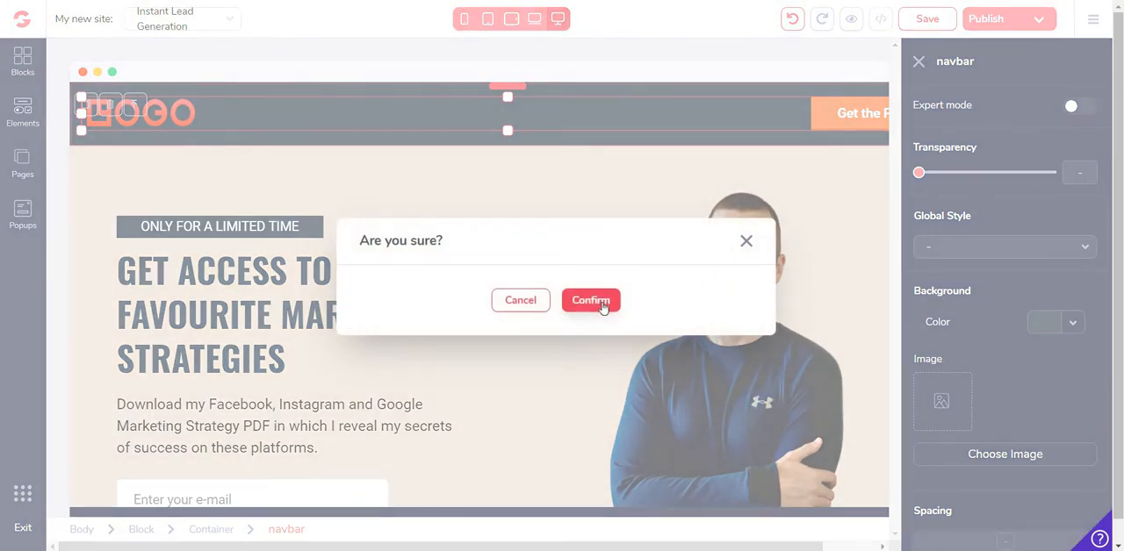
{"action": "left_click", "coordinate": [603, 305]}
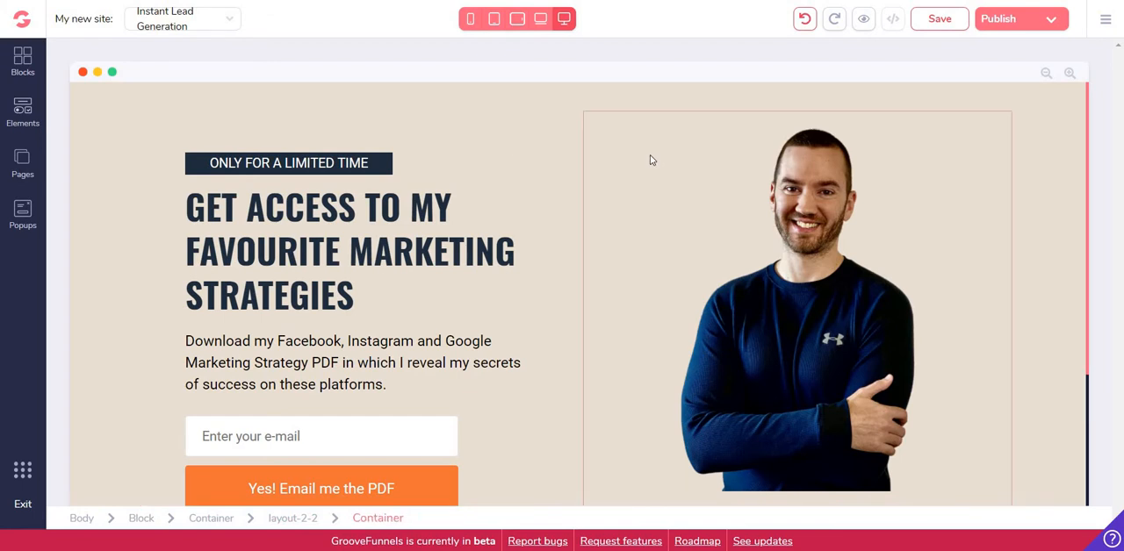
{"action": "scroll", "coordinate": [651, 162], "scroll_direction": "down", "scroll_amount": 2}
{"action": "scroll", "coordinate": [657, 308], "scroll_direction": "down", "scroll_amount": 1}
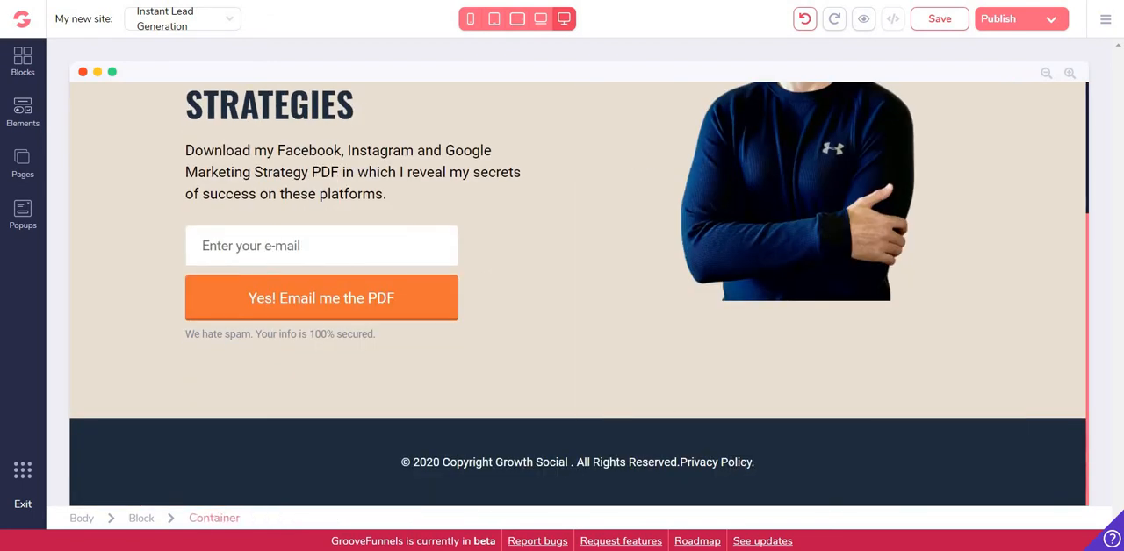
{"action": "scroll", "coordinate": [659, 246], "scroll_direction": "up", "scroll_amount": 3}
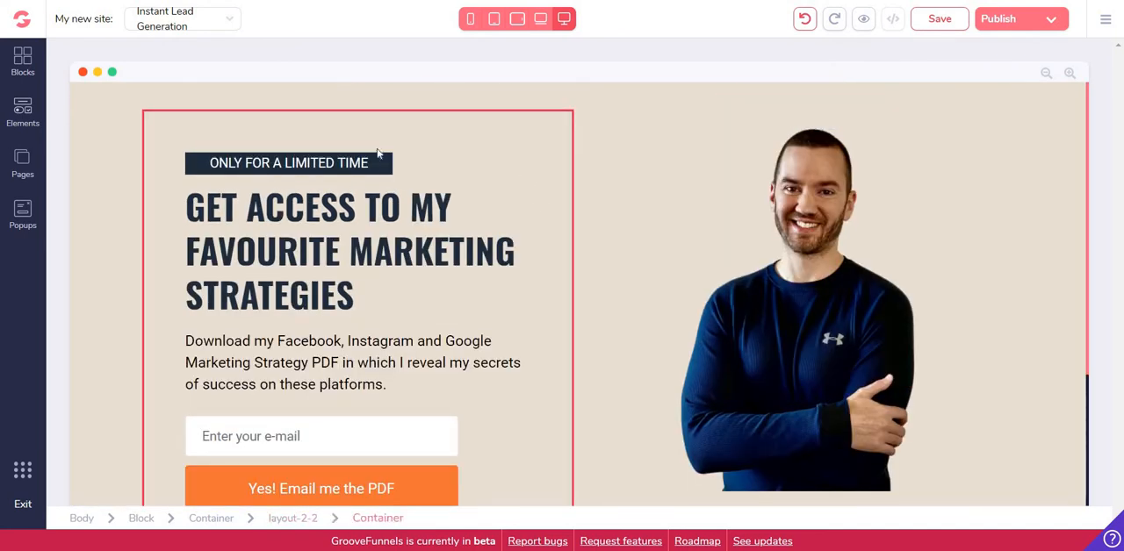
Replace the main headline's text with "GET ACCESS TO A FULL SUITE OF SOFTWARE"
{"action": "left_click", "coordinate": [518, 165]}
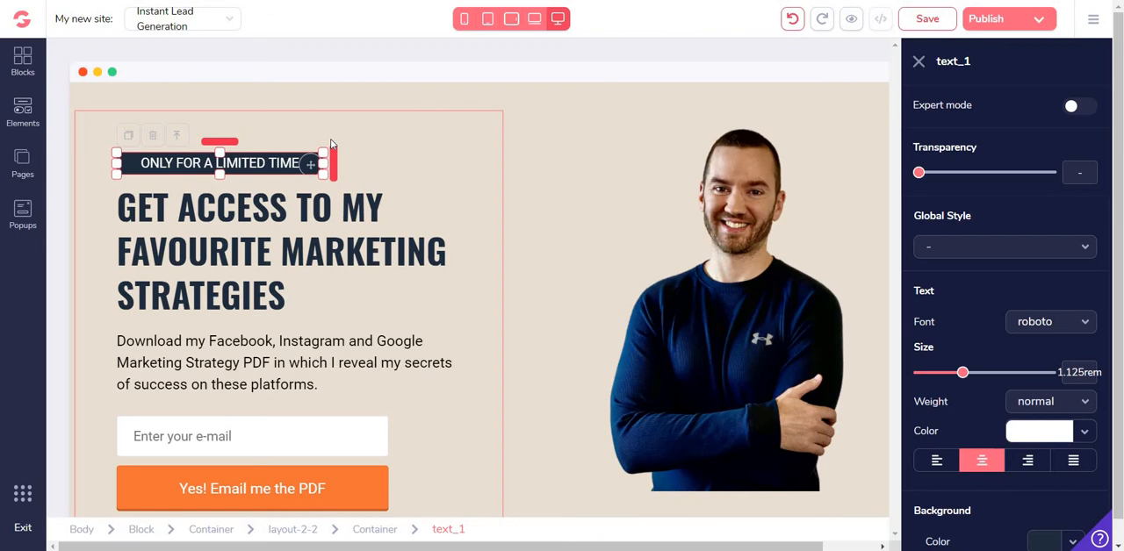
{"action": "double_click", "coordinate": [268, 263]}
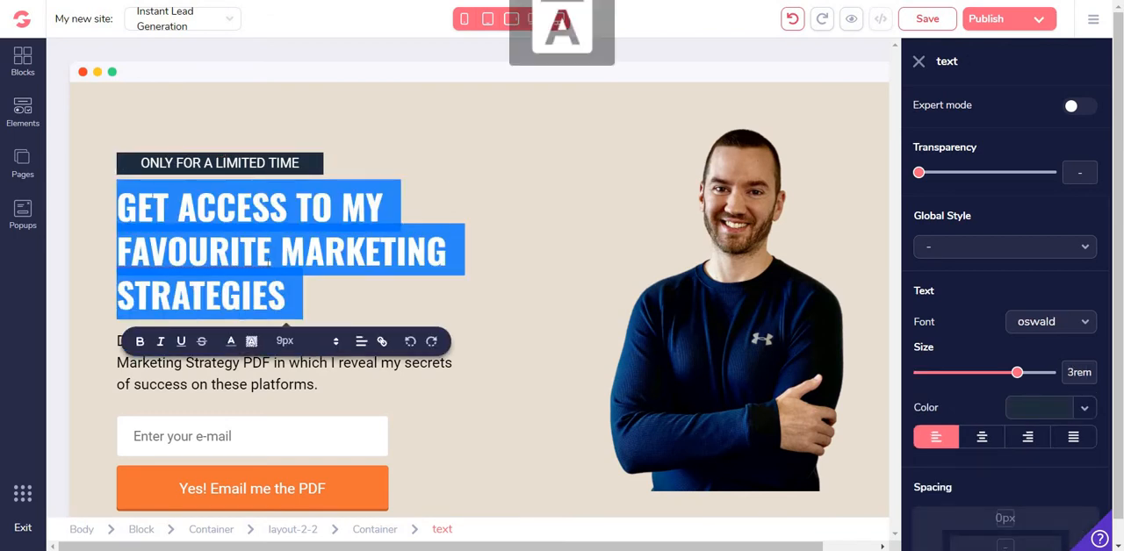
{"action": "type", "text": "GET A"}
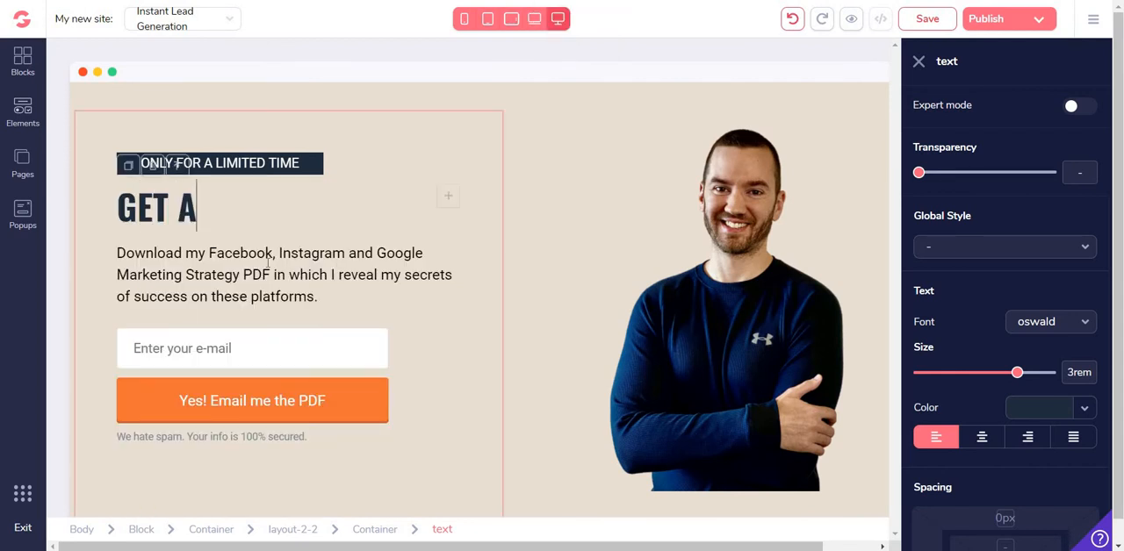
{"action": "type", "text": "CCESS TO A "}
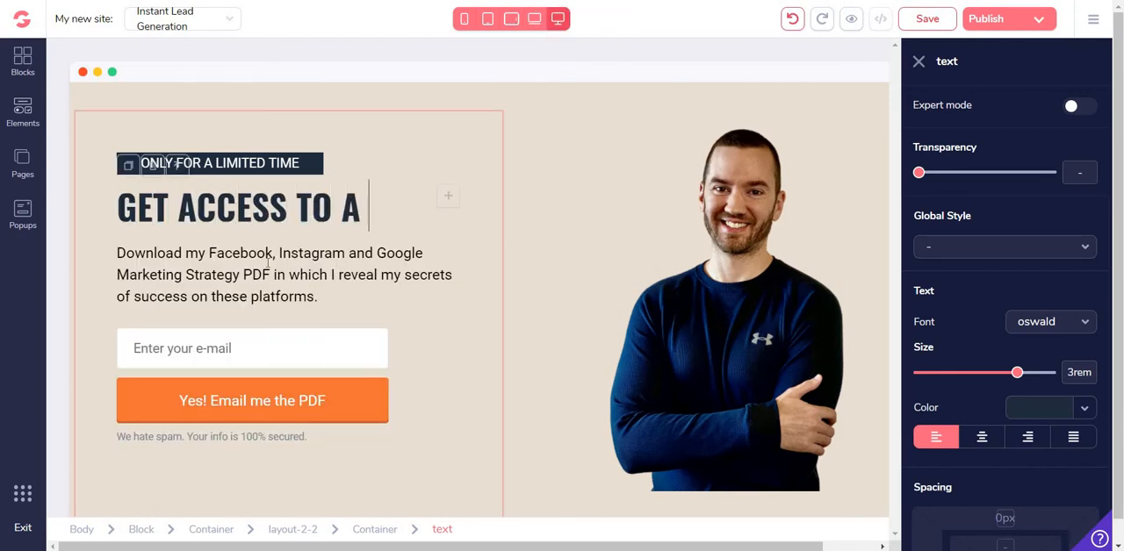
{"action": "type", "text": "FULL SUI"}
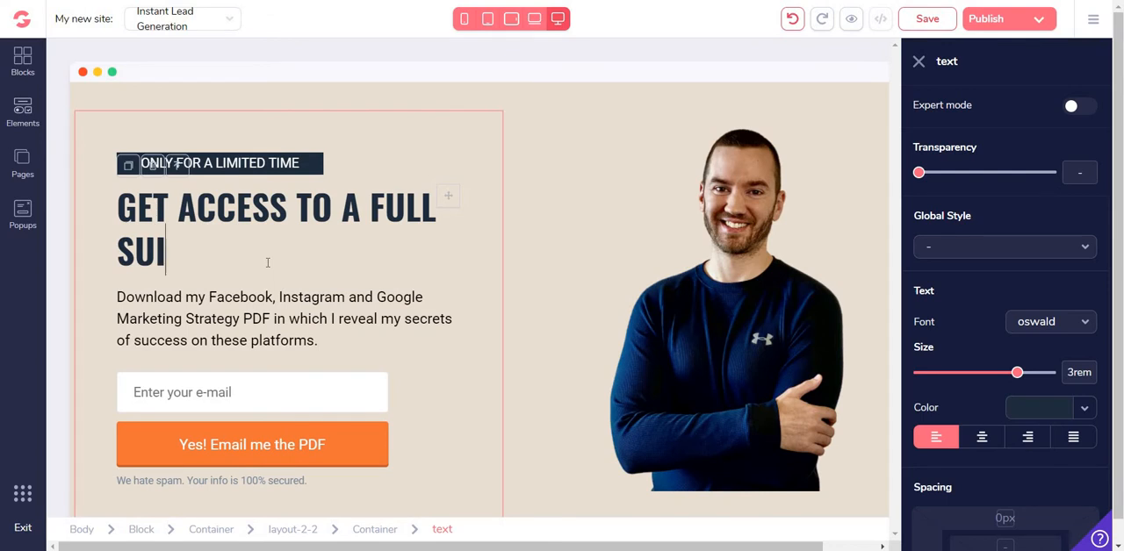
{"action": "type", "text": "TE OF SOFTWARE"}
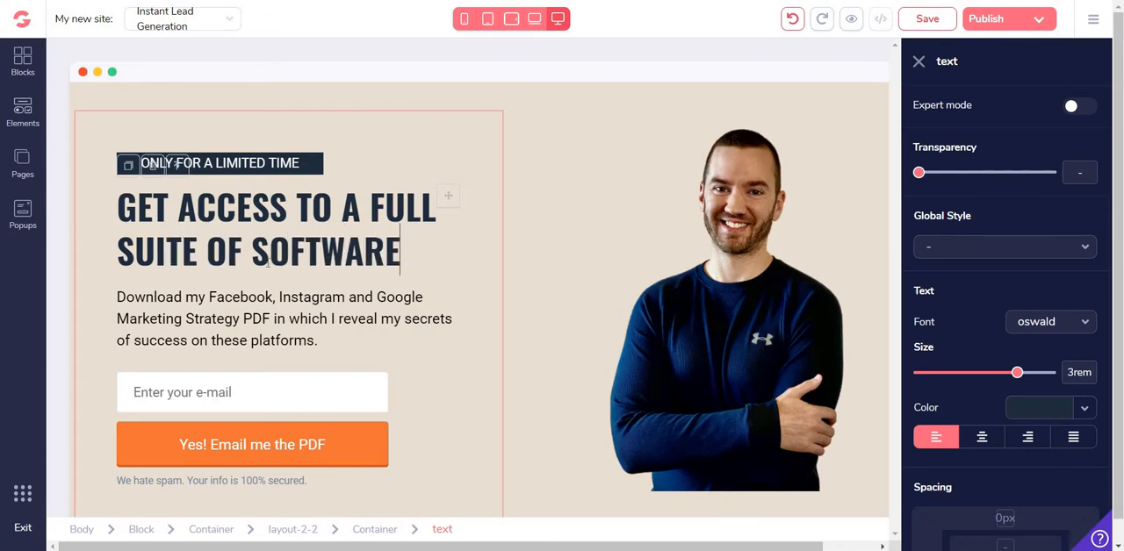
Change the subheadline to "Enter your best email address below to get free access to 5 different software tools for generating more leads, and making more sales."
{"action": "left_click", "coordinate": [305, 311]}
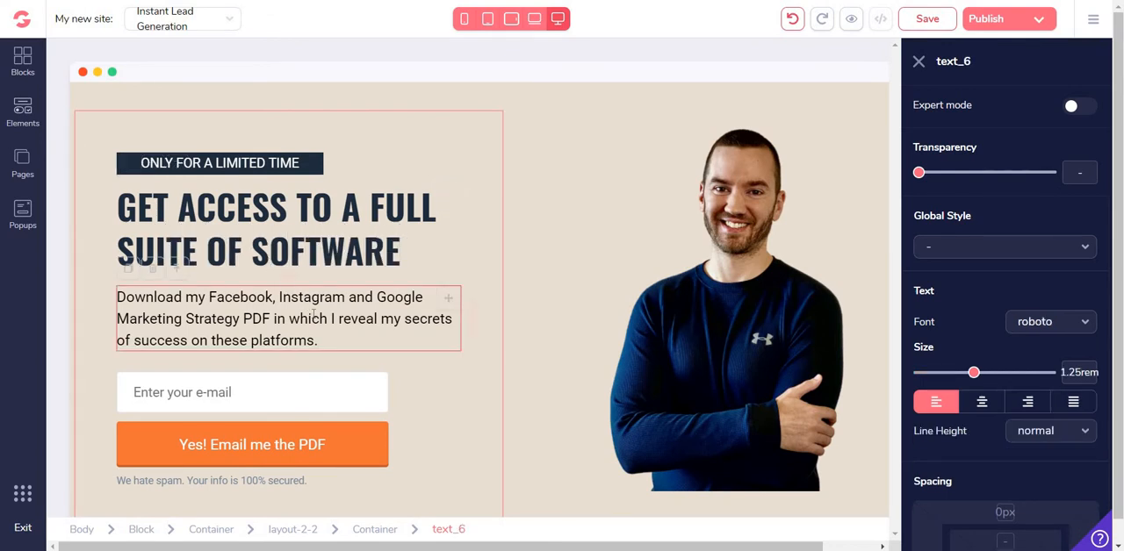
{"action": "key", "text": "Caps_Lock"}
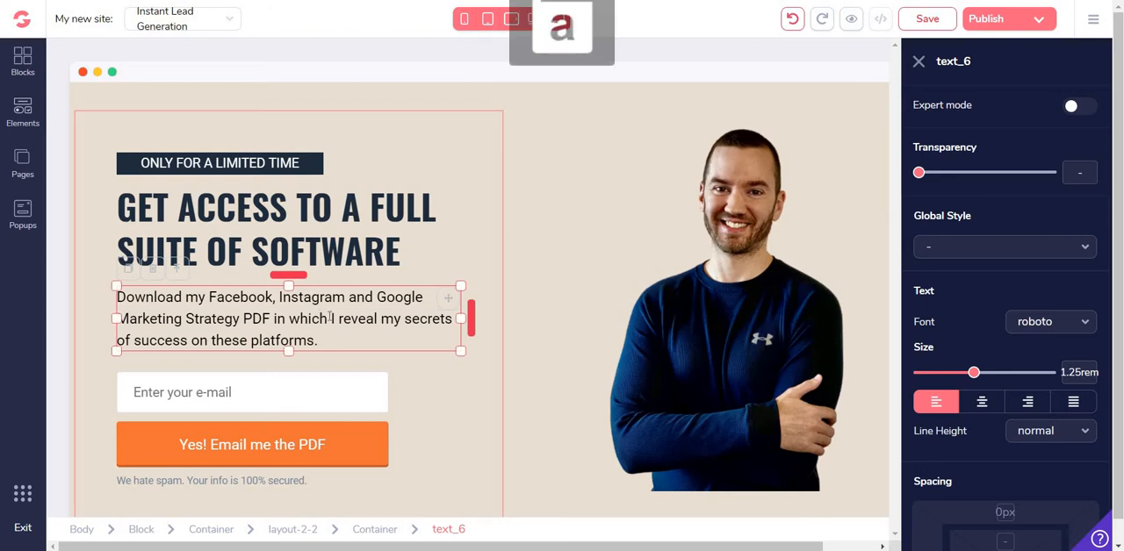
{"action": "key", "text": "Caps_Lock"}
{"action": "key", "text": "Caps_Lock"}
{"action": "left_click", "coordinate": [329, 318]}
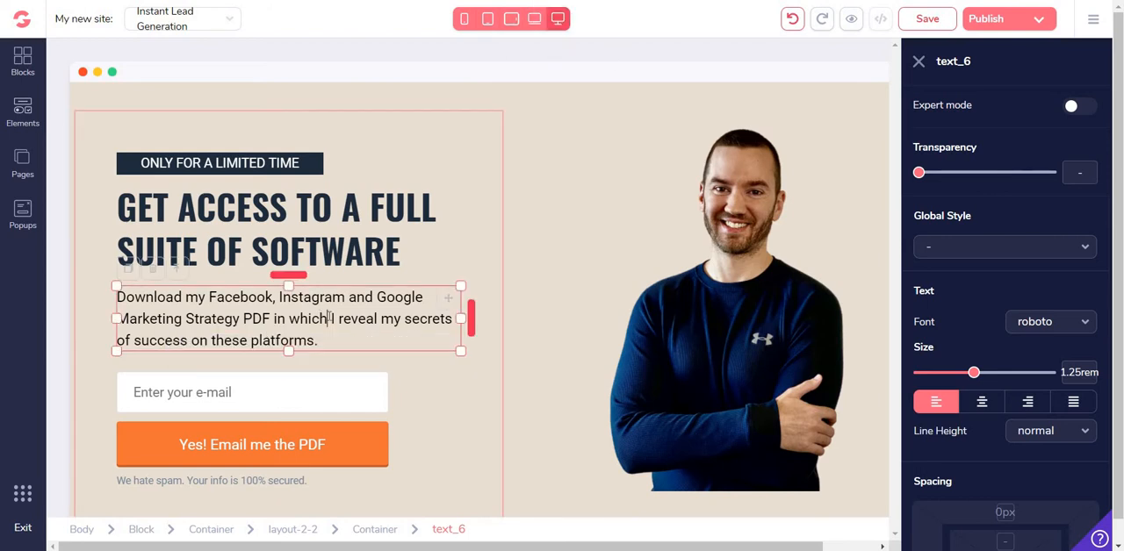
{"action": "key", "text": "ctrl+a"}
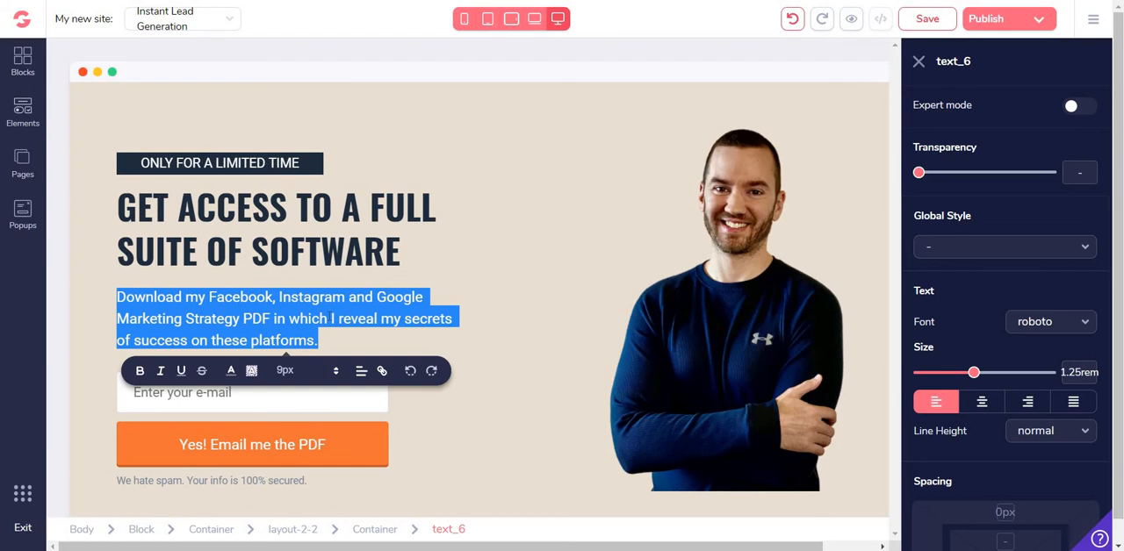
{"action": "type", "text": "Enter your be"}
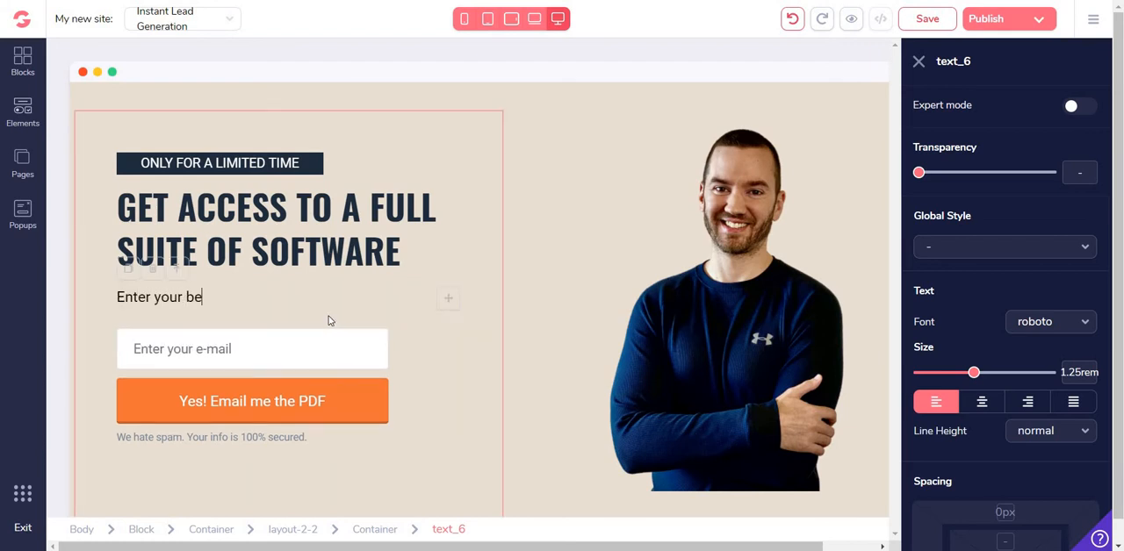
{"action": "type", "text": "st email address below to get"}
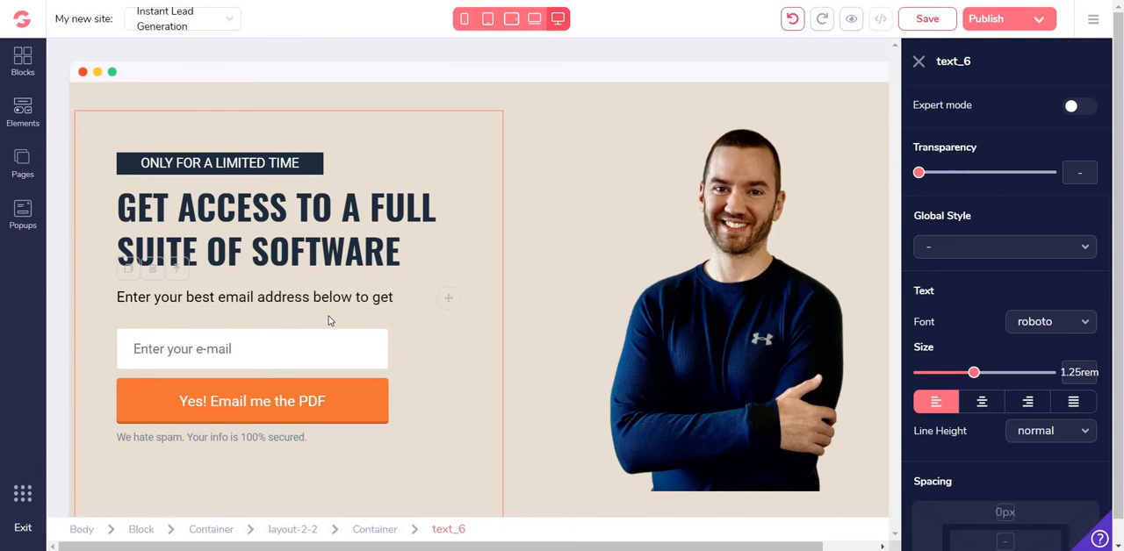
{"action": "type", "text": " free access to "}
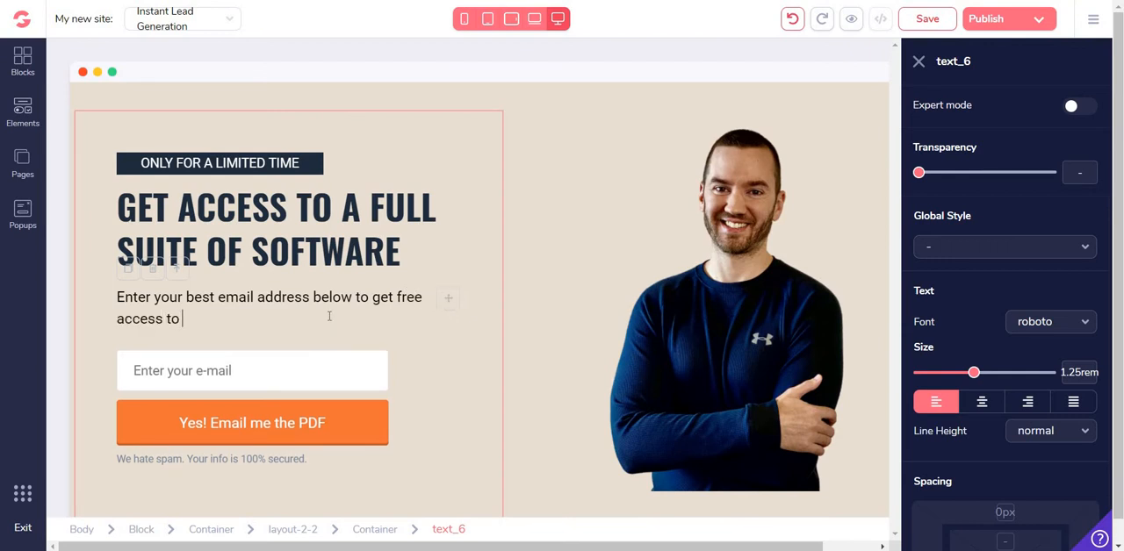
{"action": "type", "text": "5 different s"}
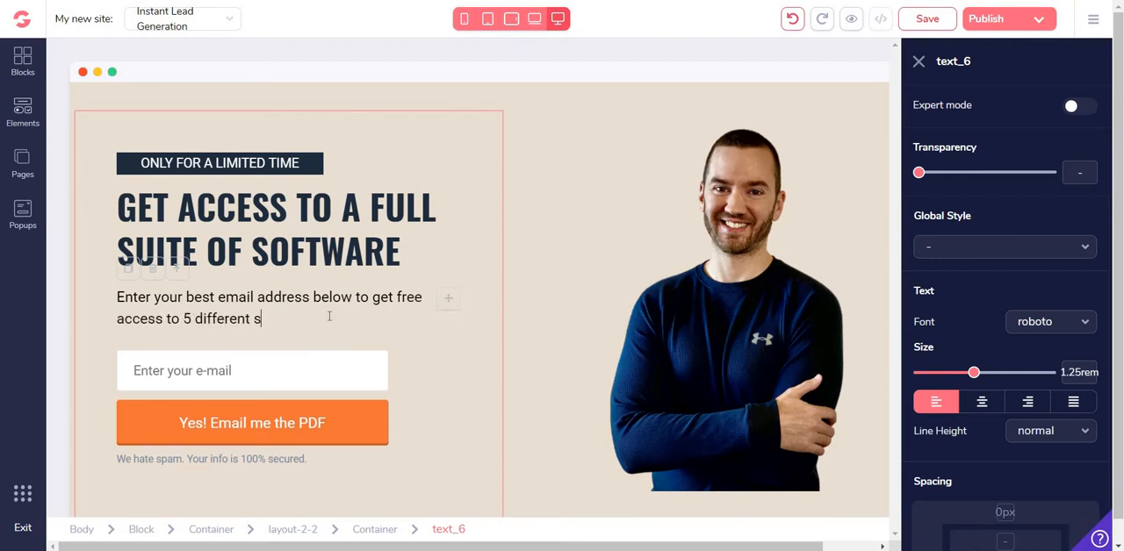
{"action": "type", "text": "oftware tools for buildin"}
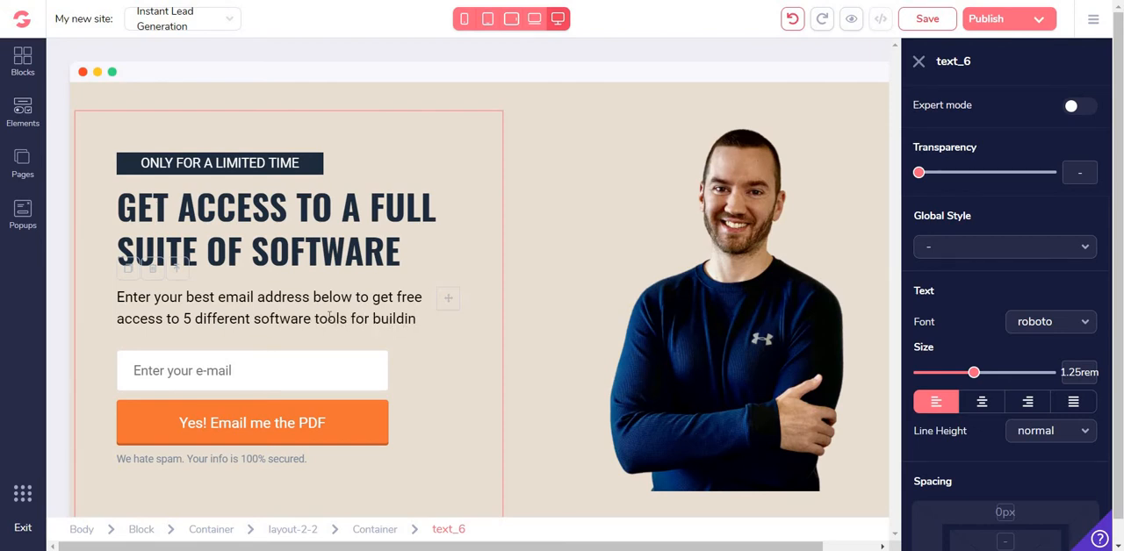
{"action": "key", "text": "BackSpace"}
{"action": "key", "text": "BackSpace"}
{"action": "key", "text": "BackSpace"}
{"action": "key", "text": "BackSpace"}
{"action": "key", "text": "BackSpace"}
{"action": "key", "text": "BackSpace"}
{"action": "key", "text": "BackSpace"}
{"action": "type", "text": "generating more leads"}
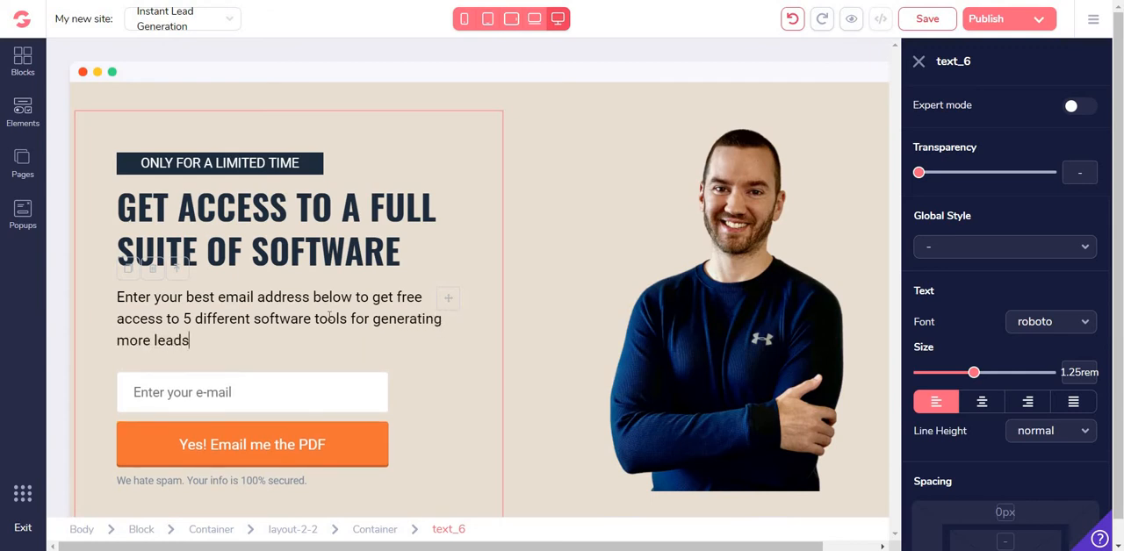
{"action": "type", "text": ", and making more"}
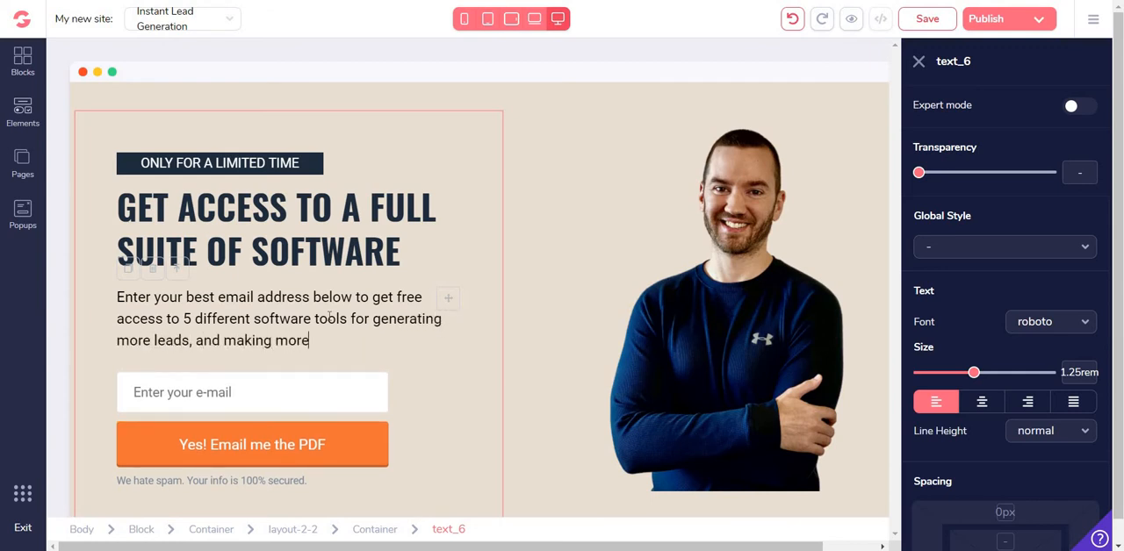
{"action": "type", "text": " sales."}
{"action": "left_click", "coordinate": [588, 112]}
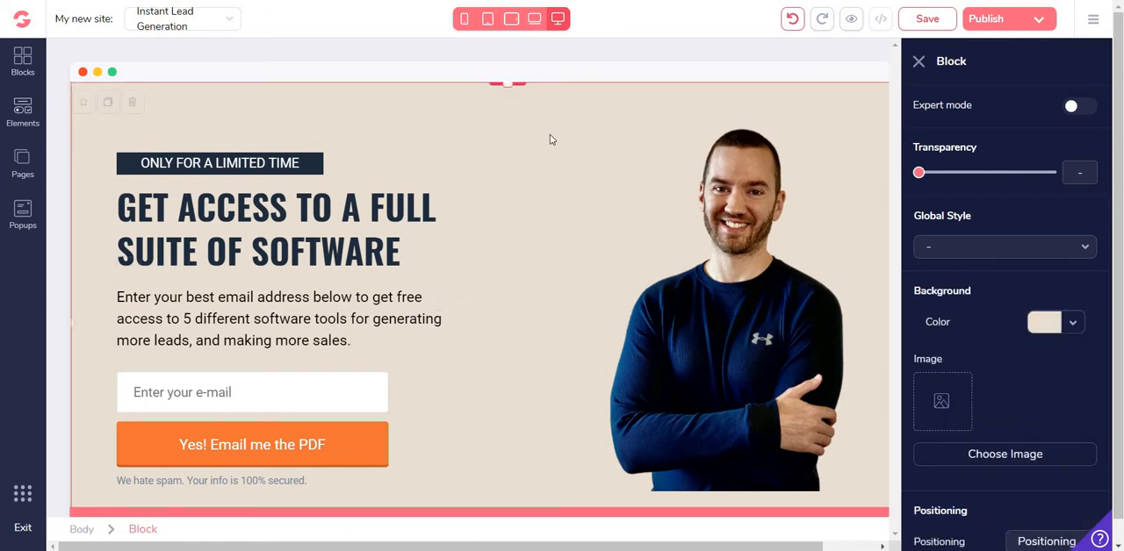
{"action": "left_click", "coordinate": [918, 63]}
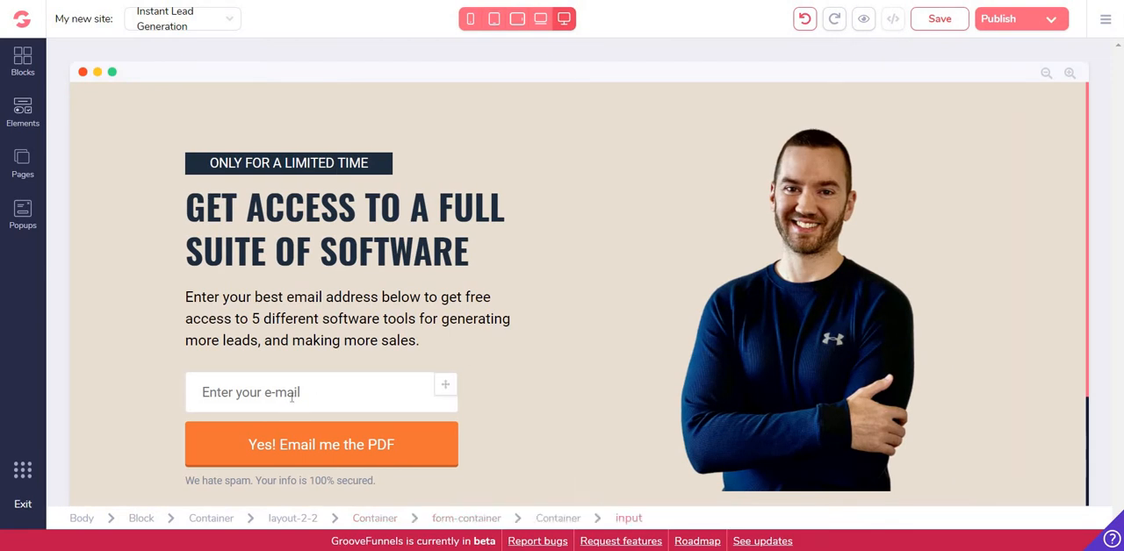
Change the e-mail input's placeholder to "Enter your best e-mail" and update the field
{"action": "left_click", "coordinate": [294, 393]}
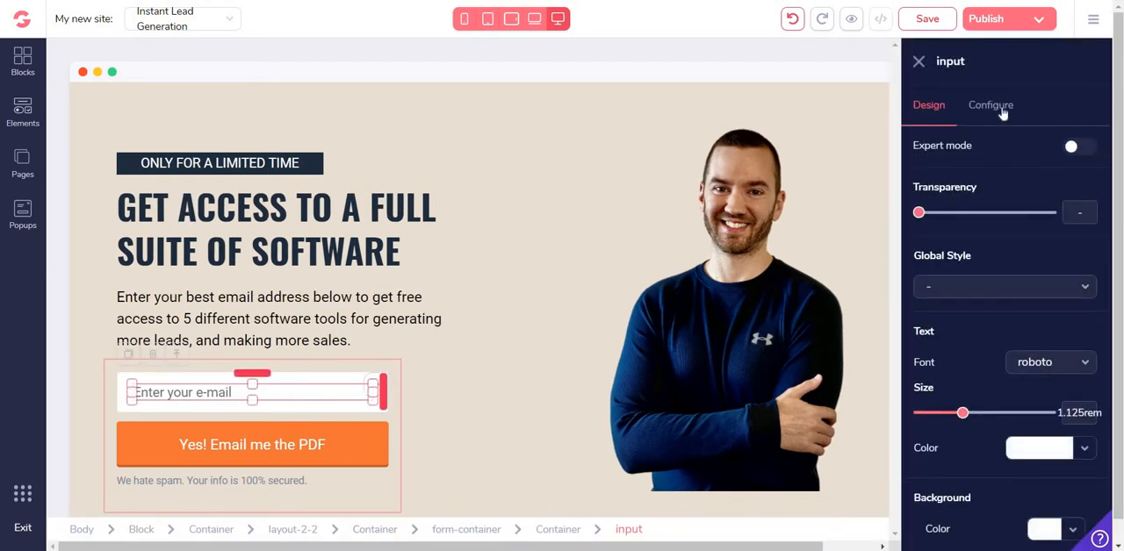
{"action": "left_click", "coordinate": [1000, 109]}
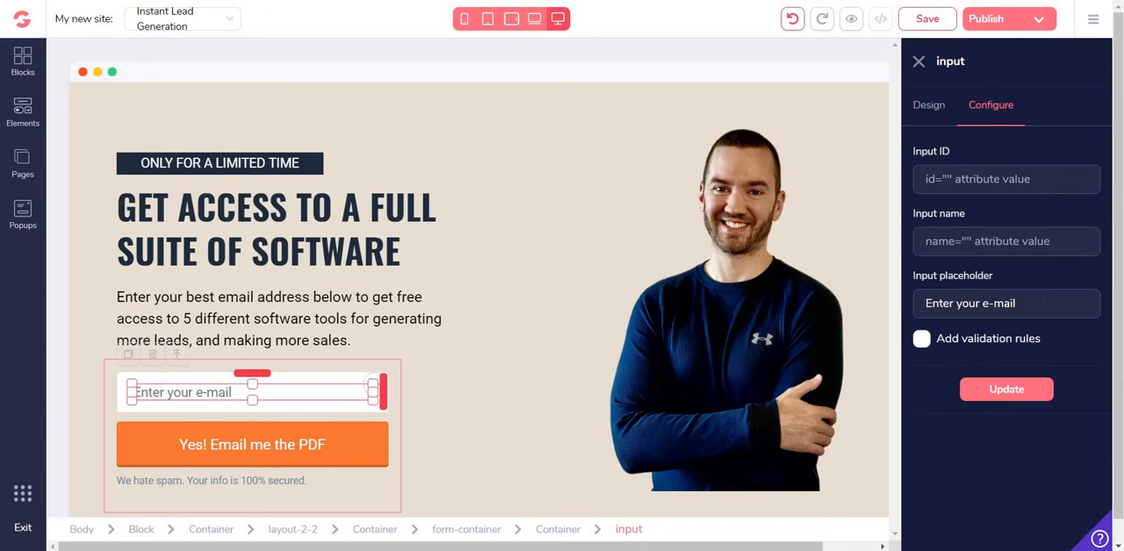
{"action": "type", "text": "best"}
{"action": "left_click", "coordinate": [1007, 392]}
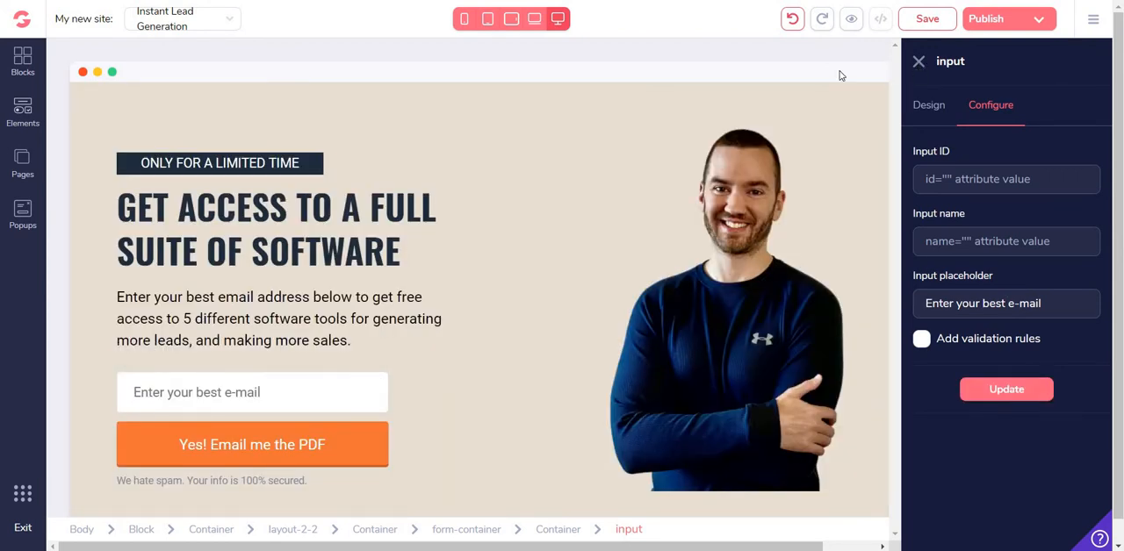
{"action": "left_click", "coordinate": [744, 88]}
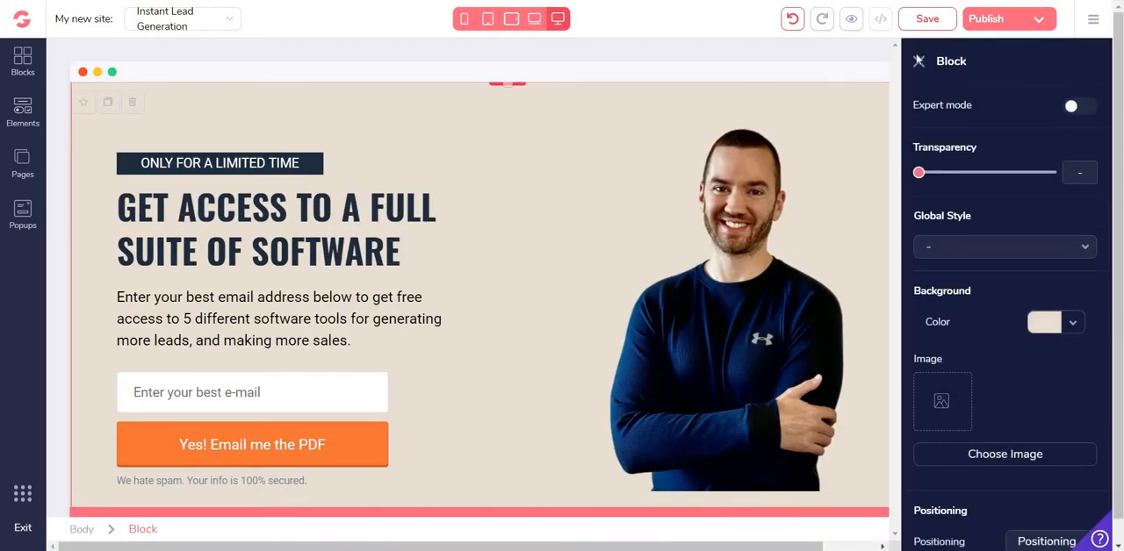
{"action": "left_click", "coordinate": [919, 60]}
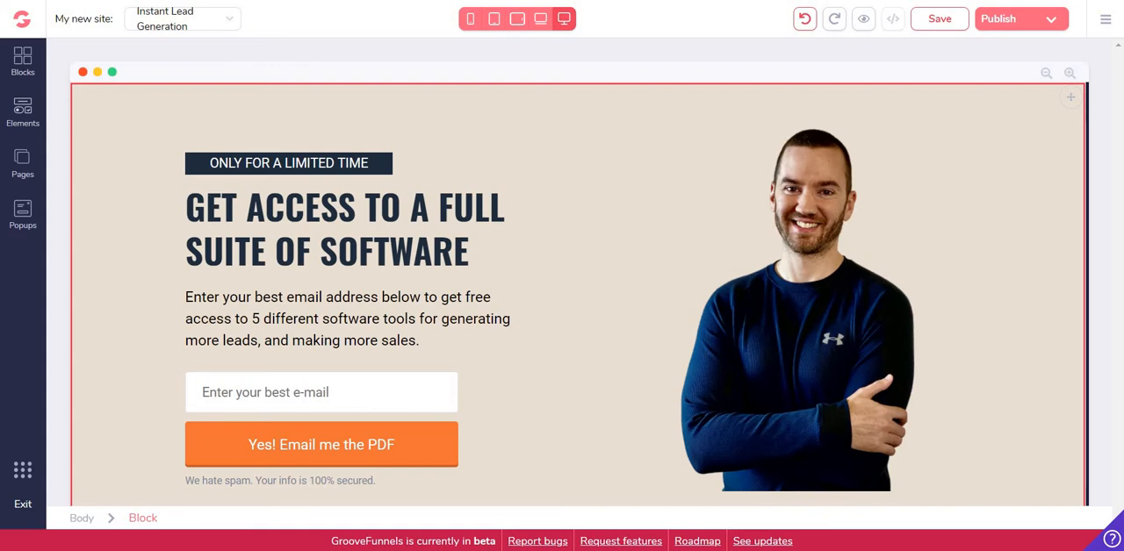
{"action": "left_click", "coordinate": [354, 376]}
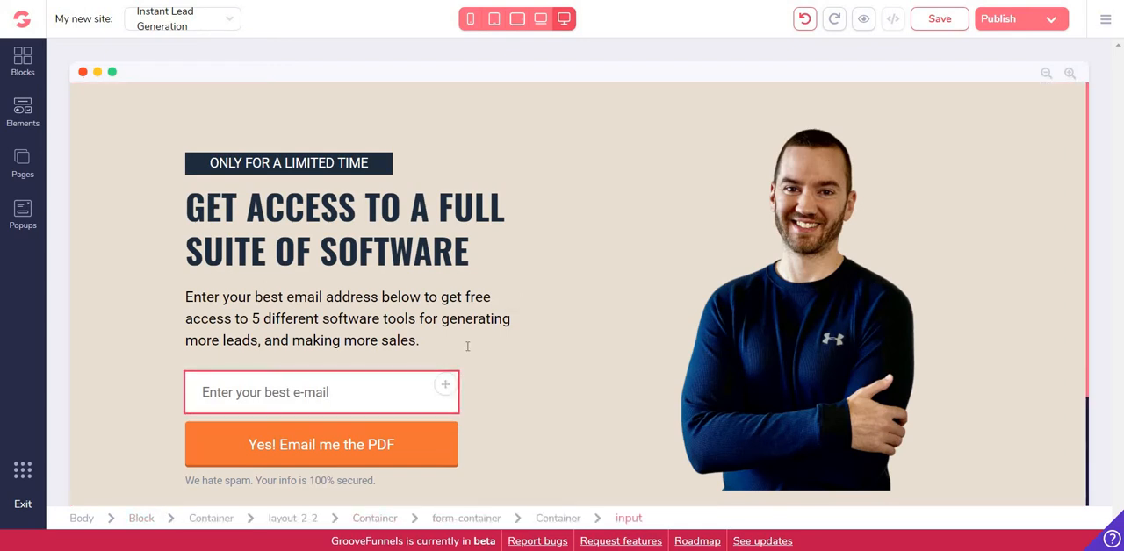
{"action": "left_click", "coordinate": [571, 320]}
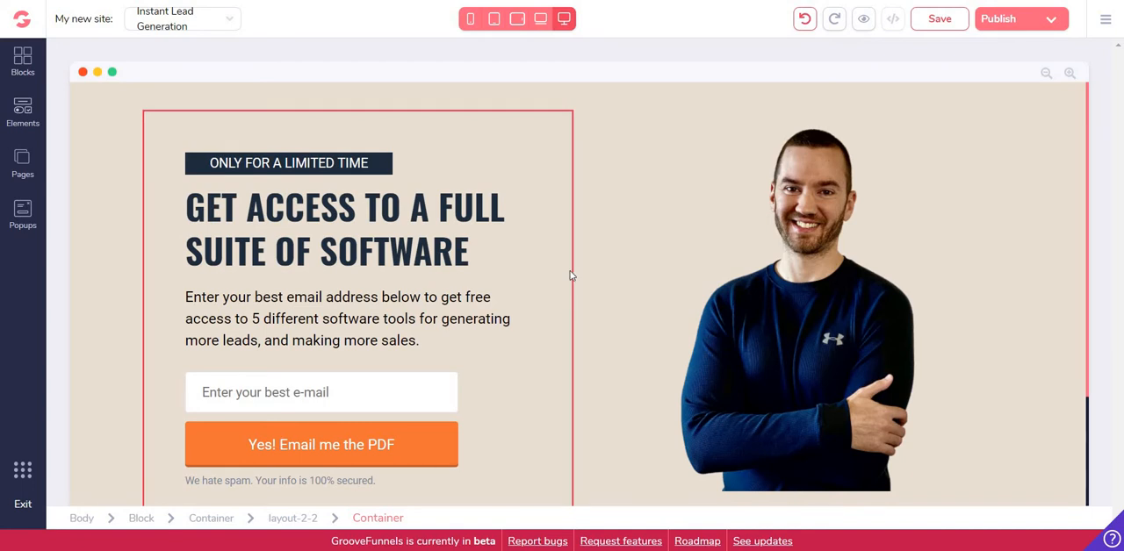
{"action": "left_click", "coordinate": [445, 435]}
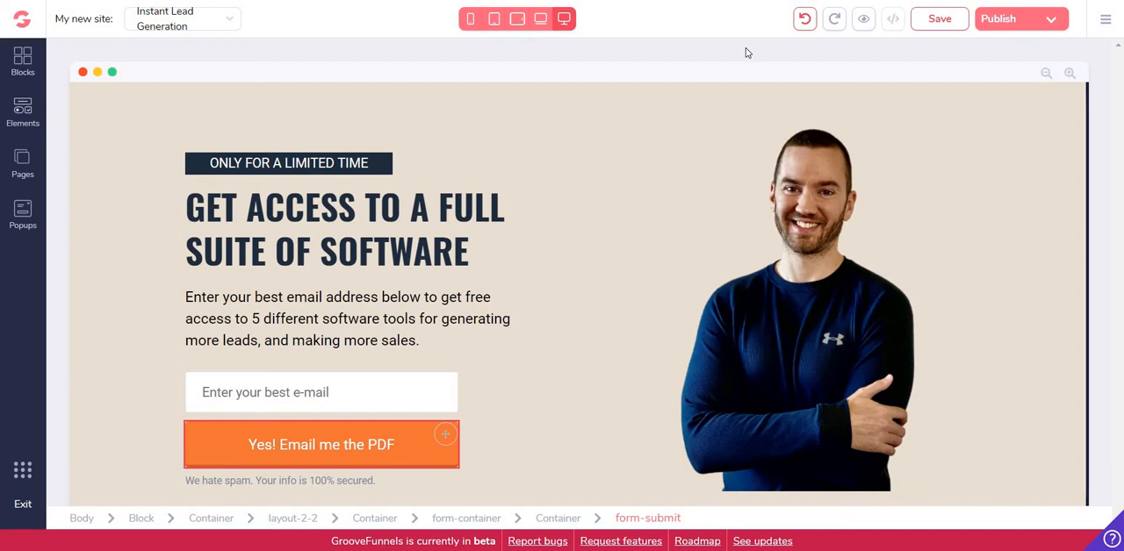
Set the orange submit button's text to "Click Here To Get Instant Access" and apply the update
{"action": "double_click", "coordinate": [314, 447]}
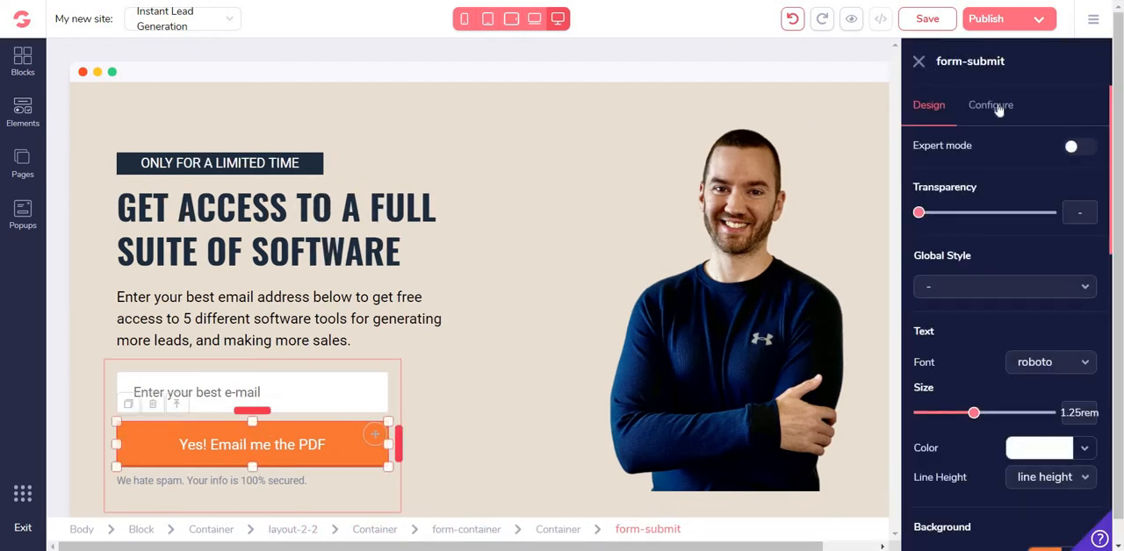
{"action": "left_click", "coordinate": [993, 106]}
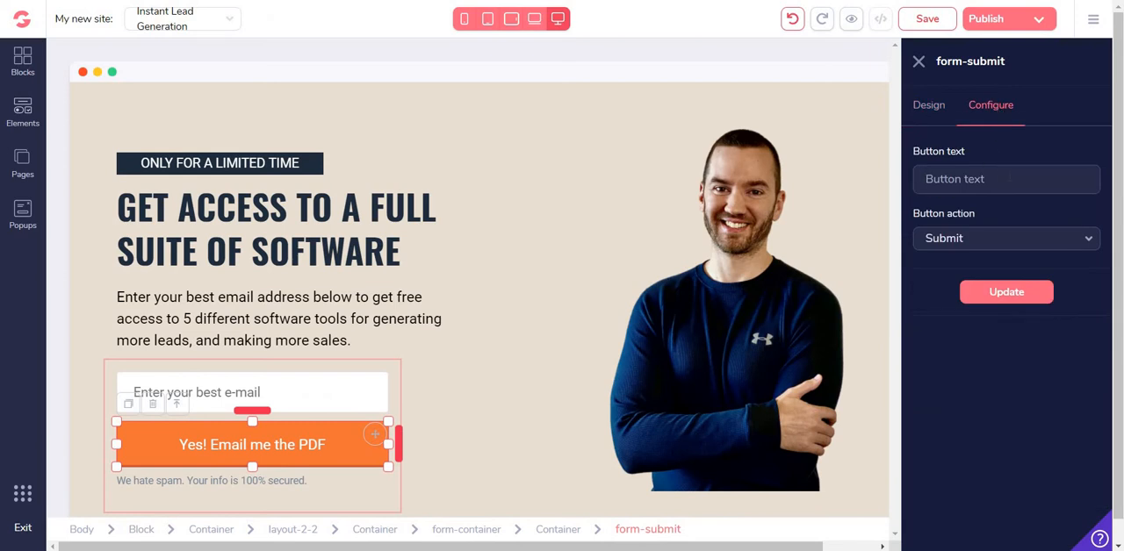
{"action": "type", "text": "Click Here To Get Instant A"}
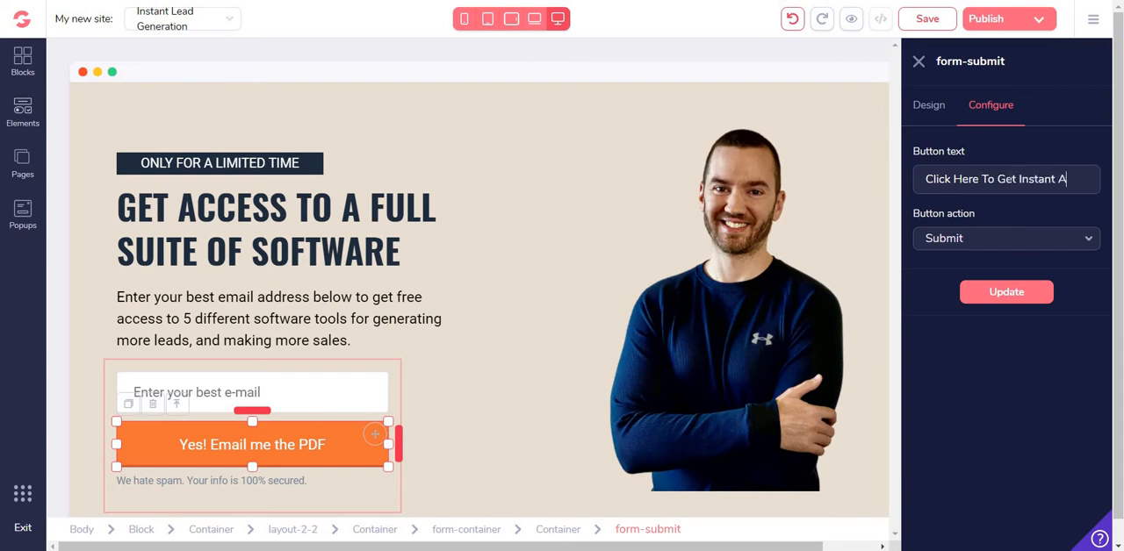
{"action": "type", "text": "ccess"}
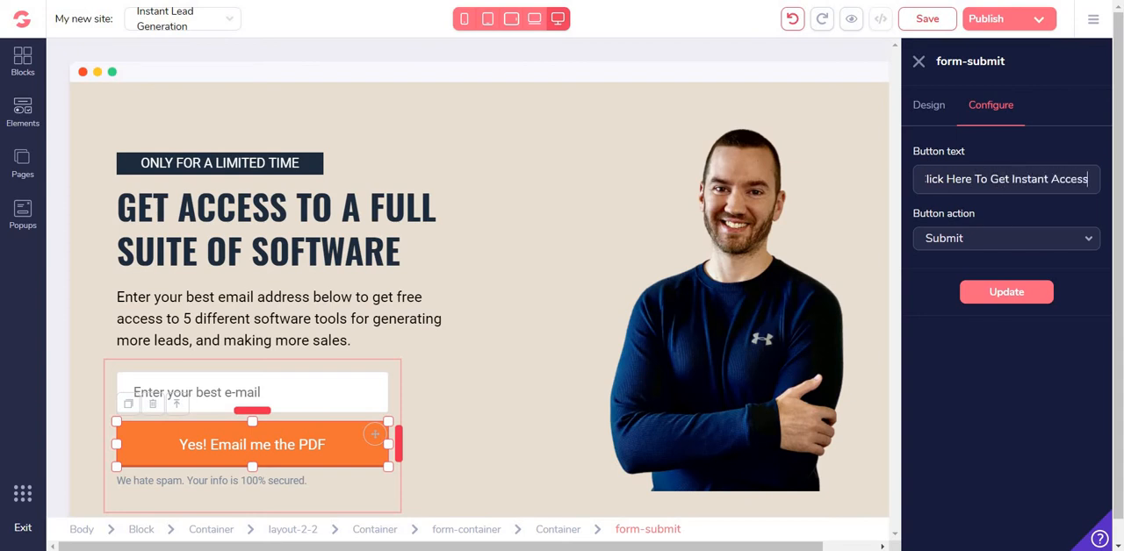
{"action": "left_click", "coordinate": [1014, 298]}
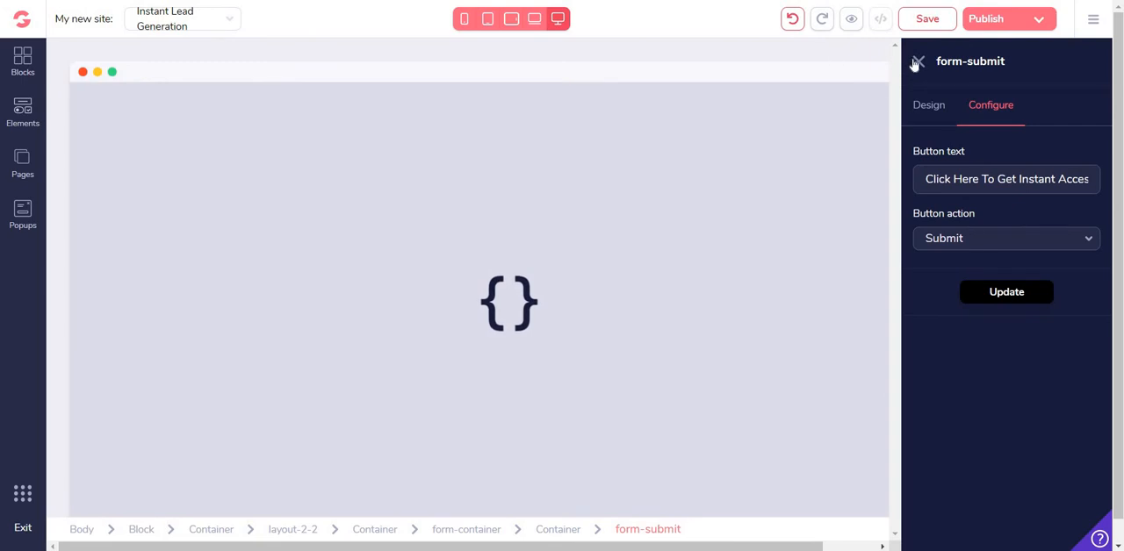
{"action": "left_click", "coordinate": [919, 61]}
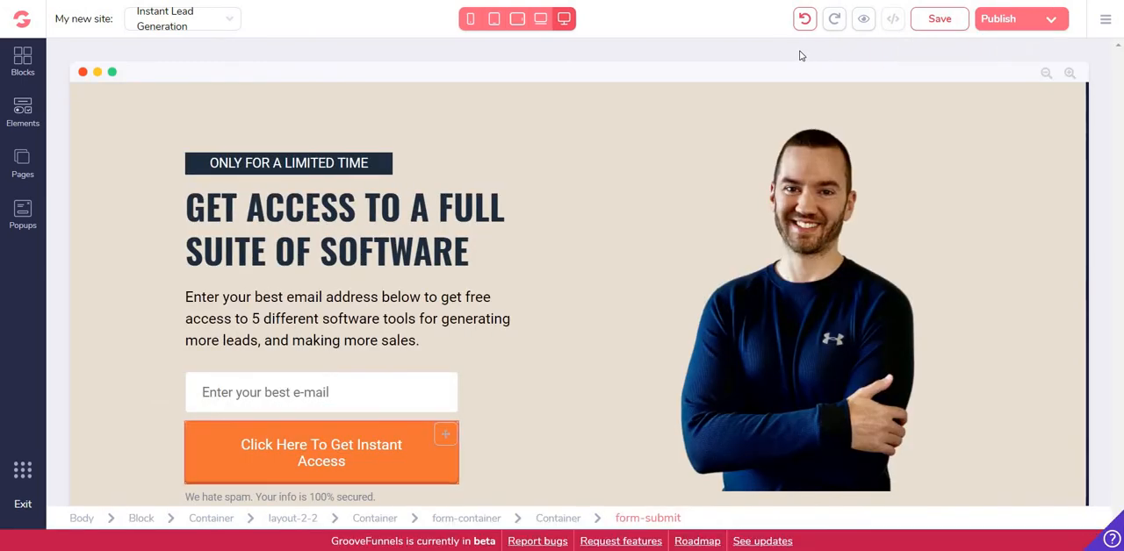
Edit the footer's copyright line to read "© 2020 Copyright Edit This Here", removing the company name and privacy policy text
{"action": "scroll", "coordinate": [363, 401], "scroll_direction": "down", "scroll_amount": 1}
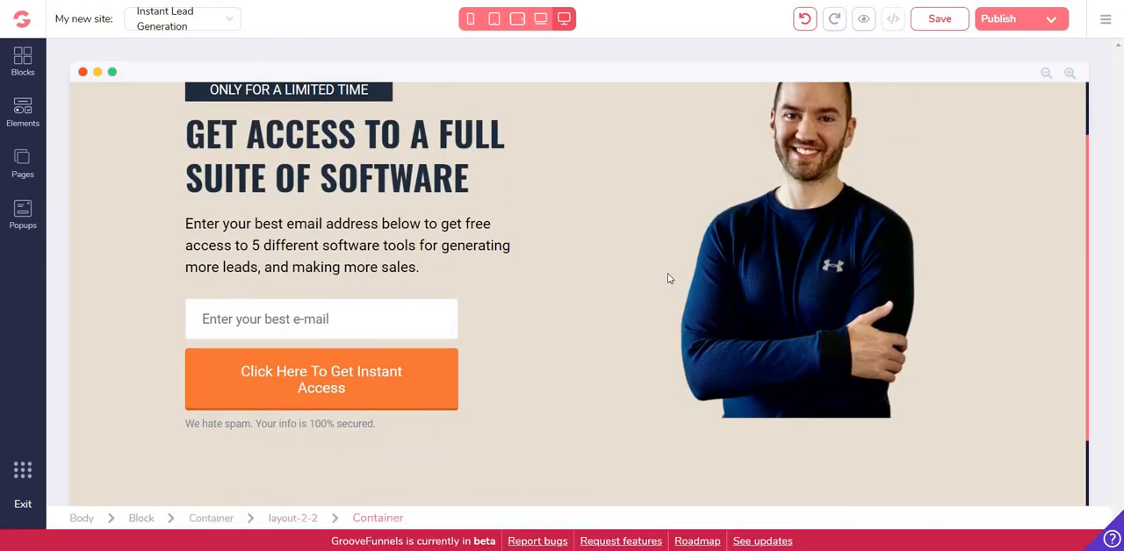
{"action": "scroll", "coordinate": [668, 273], "scroll_direction": "down", "scroll_amount": 1}
{"action": "left_click", "coordinate": [741, 466]}
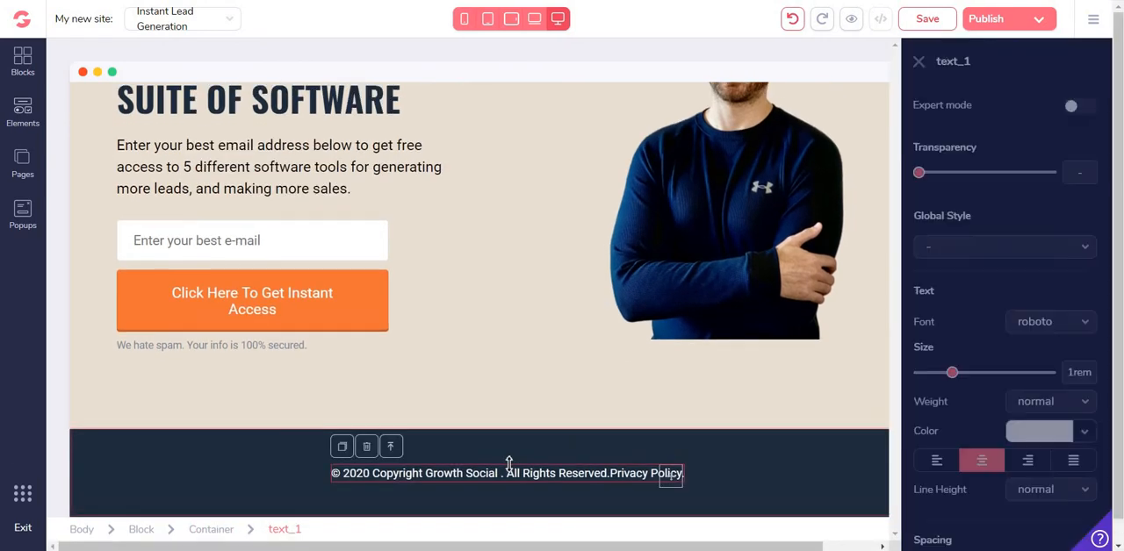
{"action": "left_click_drag", "start_coordinate": [690, 474], "coordinate": [331, 474]}
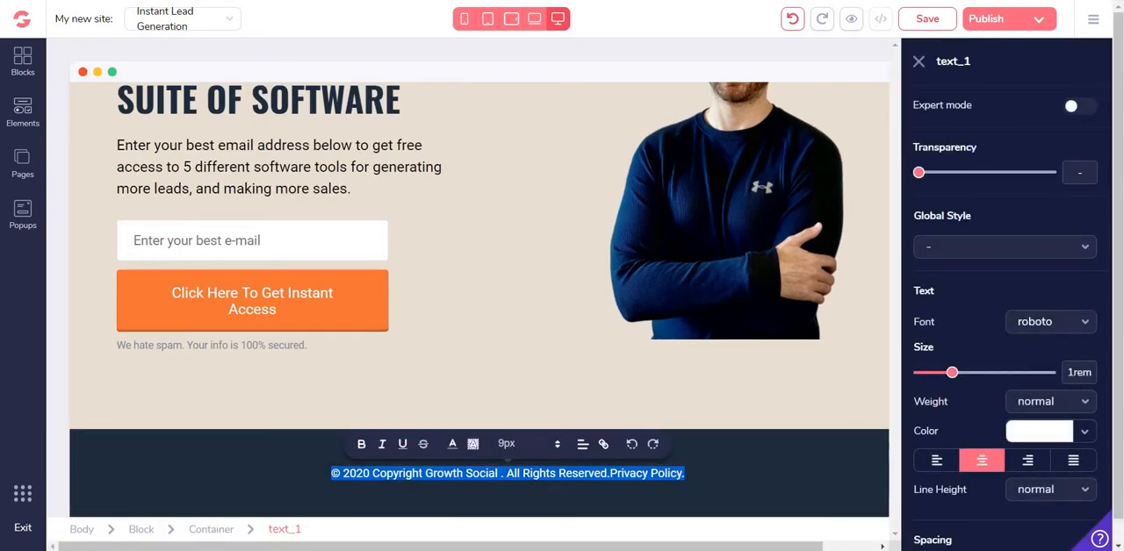
{"action": "left_click", "coordinate": [422, 474]}
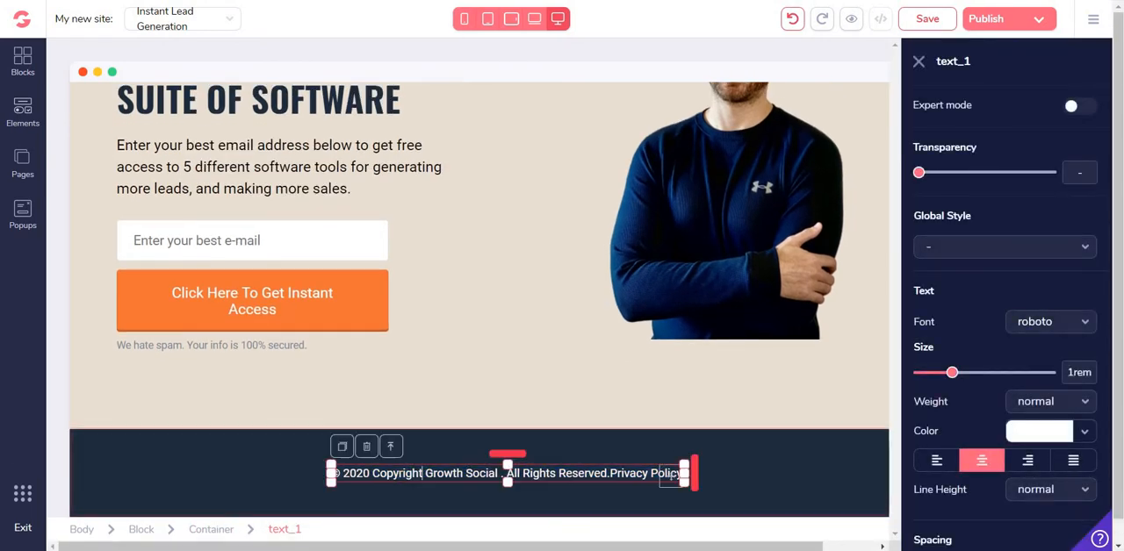
{"action": "left_click", "coordinate": [670, 474], "text": "shift"}
{"action": "key", "text": "BackSpace"}
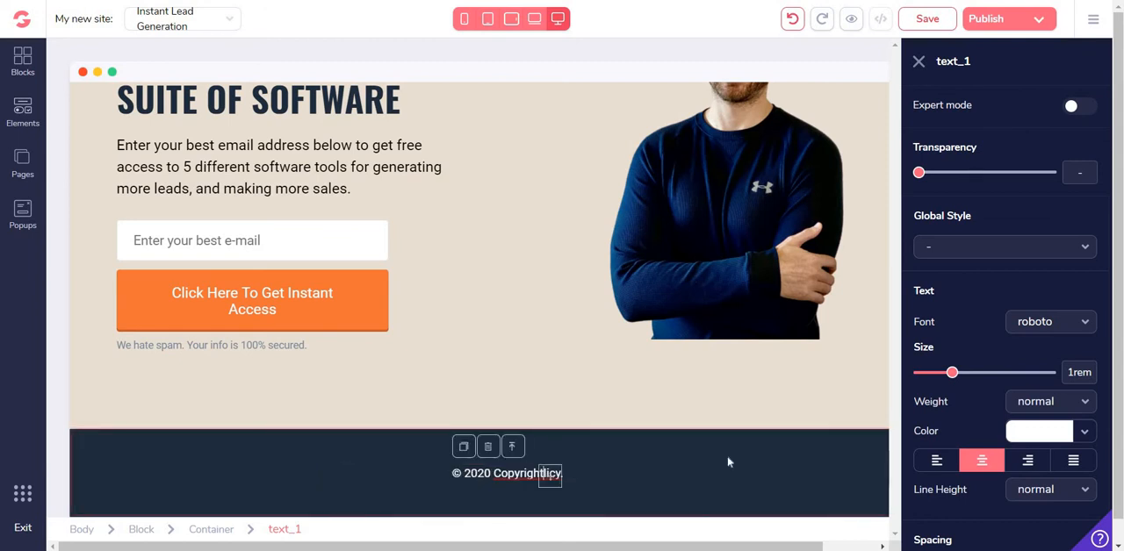
{"action": "key", "text": "Delete"}
{"action": "key", "text": "Delete"}
{"action": "key", "text": "Delete"}
{"action": "key", "text": "Delete"}
{"action": "key", "text": "Delete"}
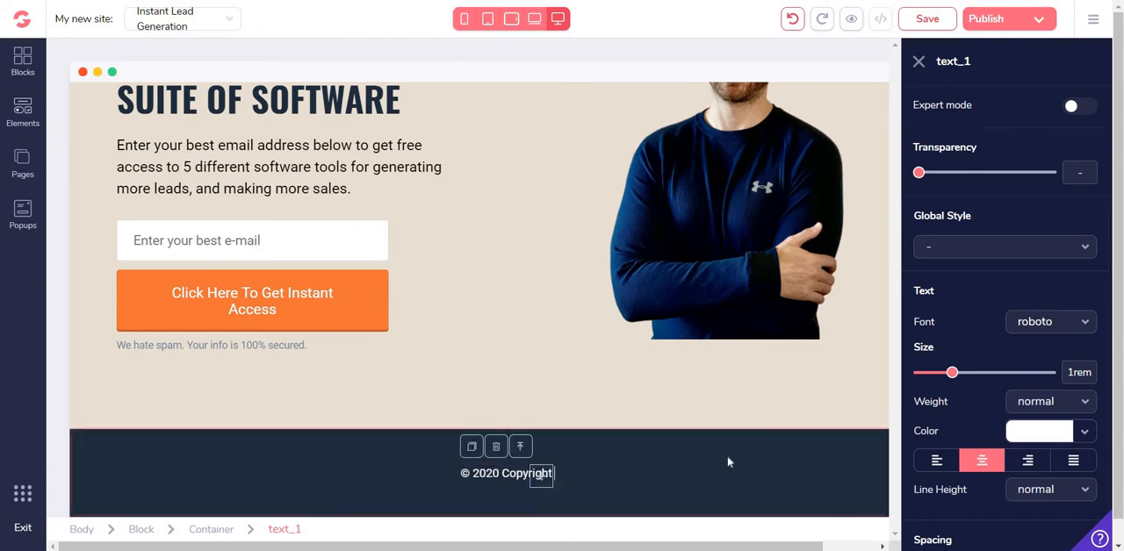
{"action": "type", "text": "Edit This Her"}
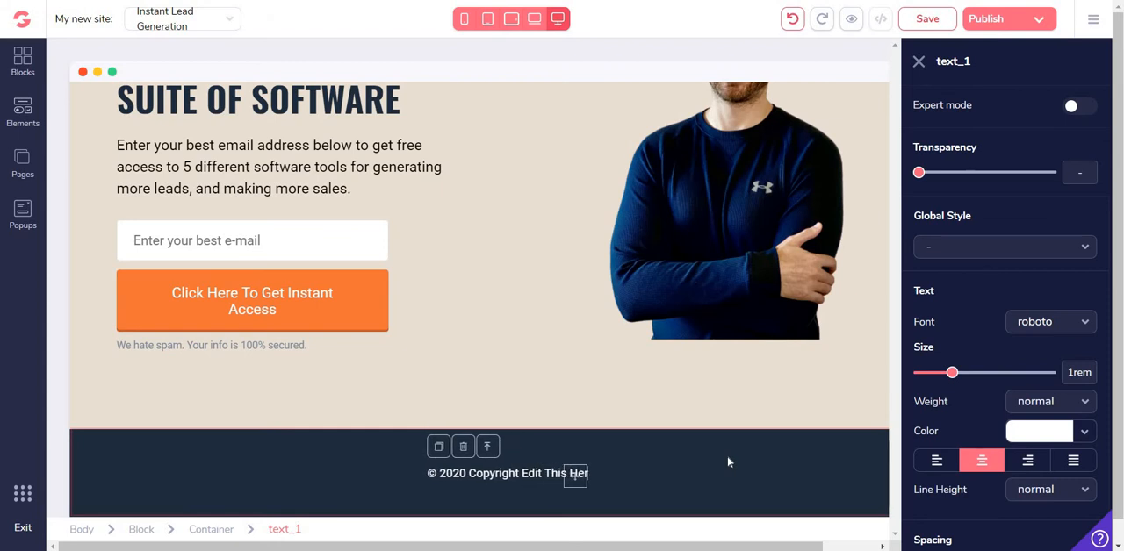
{"action": "type", "text": "e"}
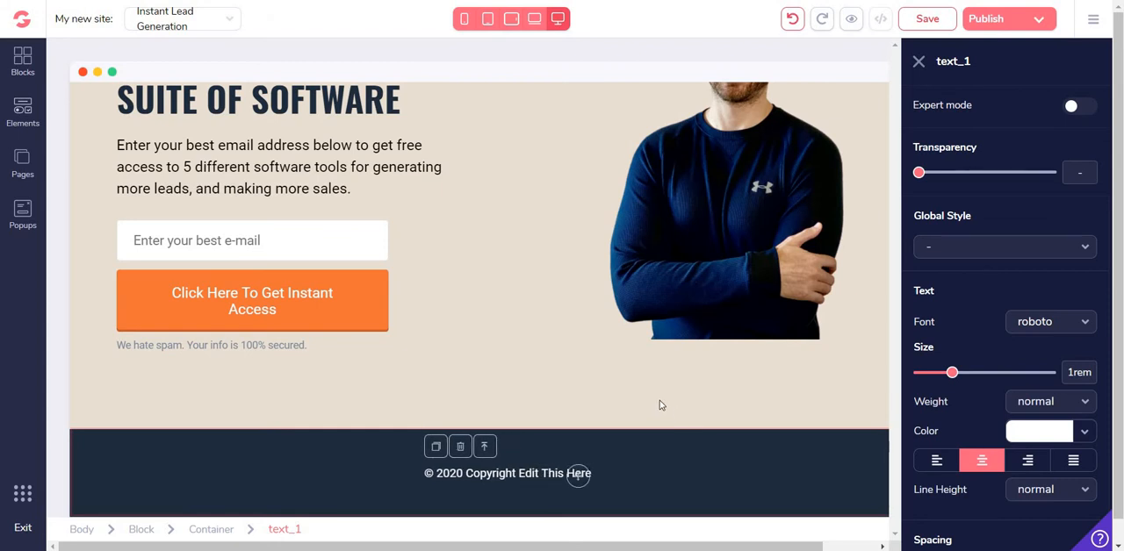
{"action": "left_click", "coordinate": [584, 308]}
{"action": "scroll", "coordinate": [585, 308], "scroll_direction": "up", "scroll_amount": 3}
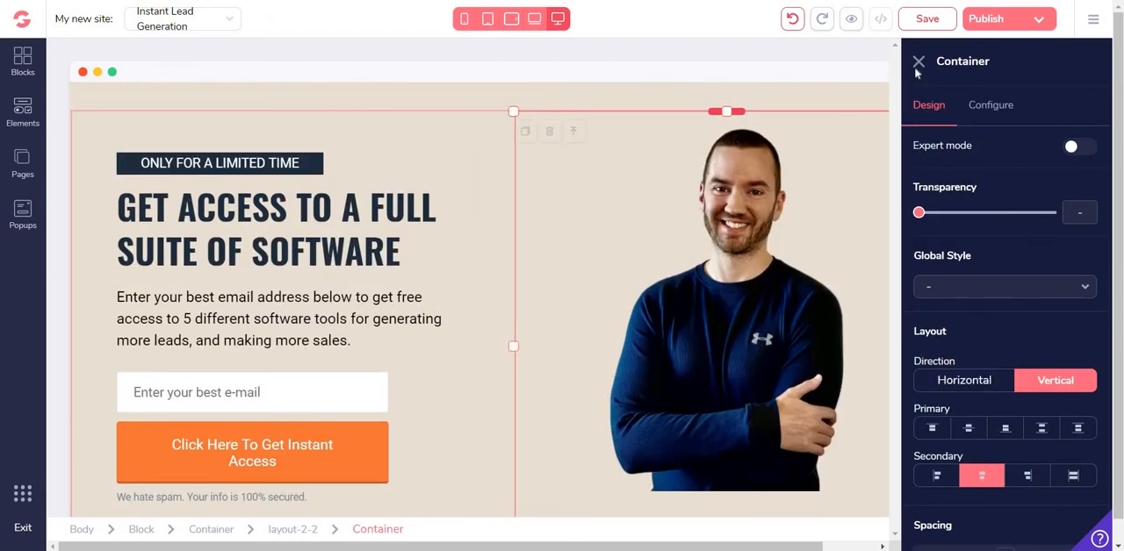
{"action": "left_click", "coordinate": [918, 63]}
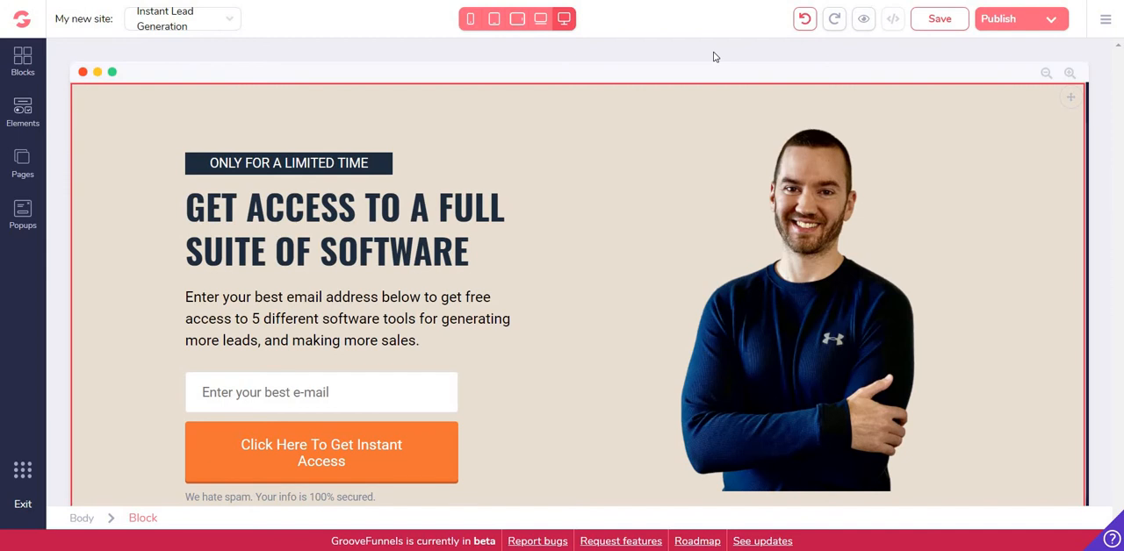
Preview the whole landing page in the phone and portrait tablet layouts, checking its texts, form, image and footer
{"action": "left_click", "coordinate": [295, 139]}
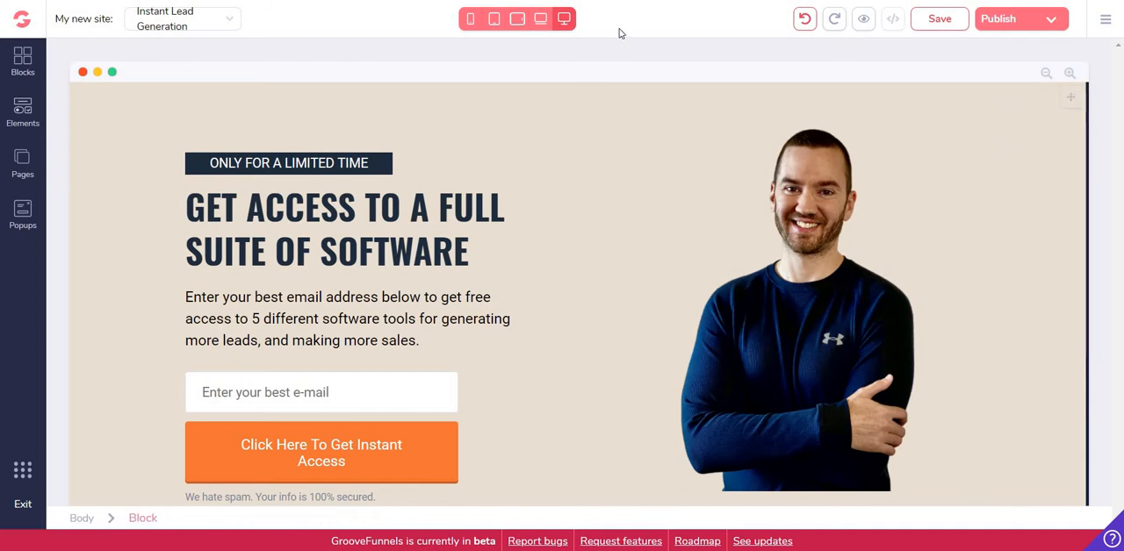
{"action": "left_click", "coordinate": [469, 18]}
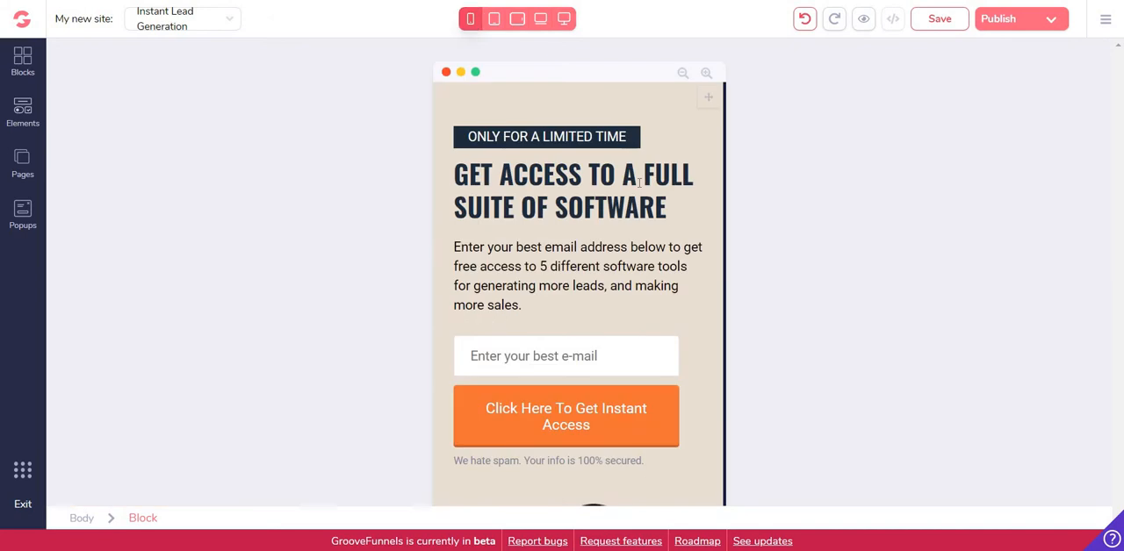
{"action": "scroll", "coordinate": [654, 176], "scroll_direction": "down", "scroll_amount": 6}
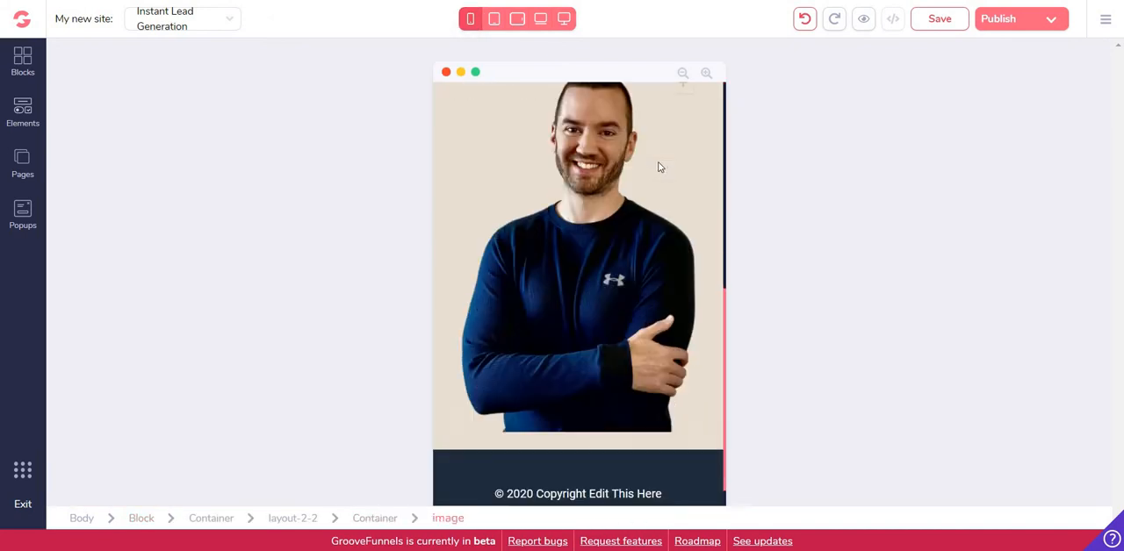
{"action": "scroll", "coordinate": [659, 166], "scroll_direction": "up", "scroll_amount": 6}
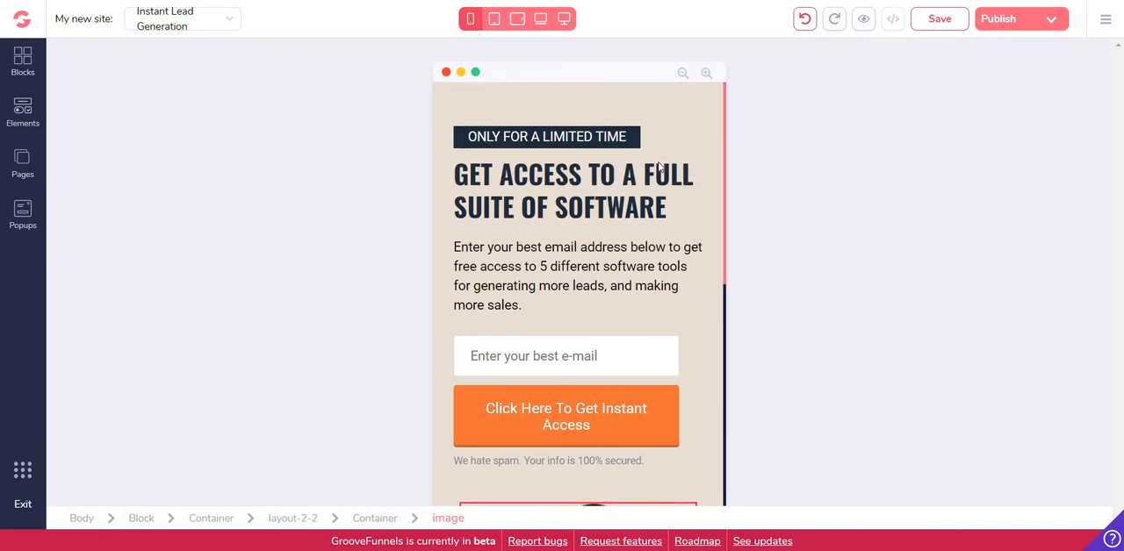
{"action": "scroll", "coordinate": [659, 166], "scroll_direction": "down", "scroll_amount": 6}
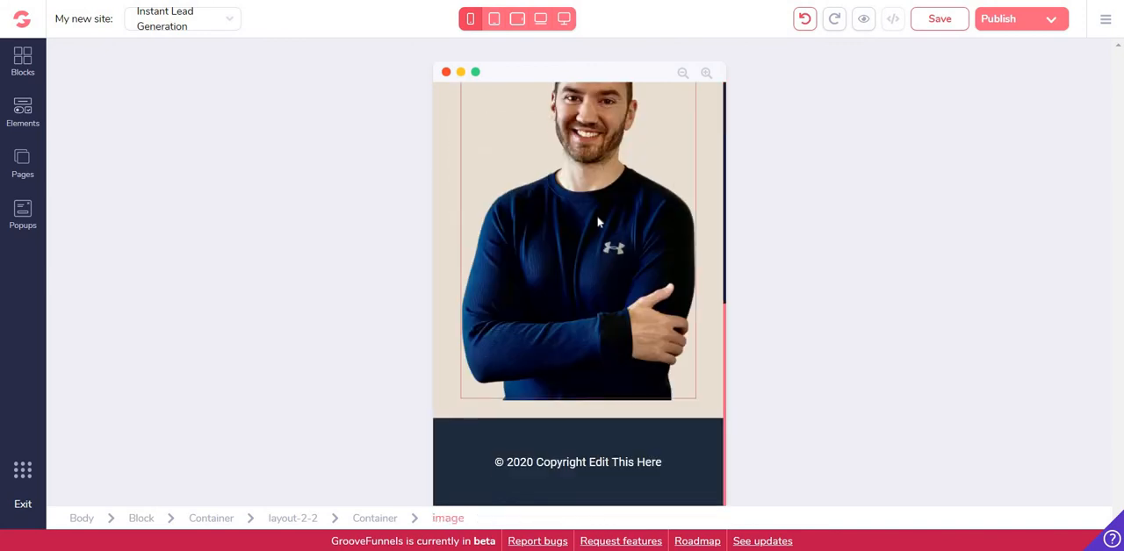
{"action": "scroll", "coordinate": [597, 222], "scroll_direction": "up", "scroll_amount": 6}
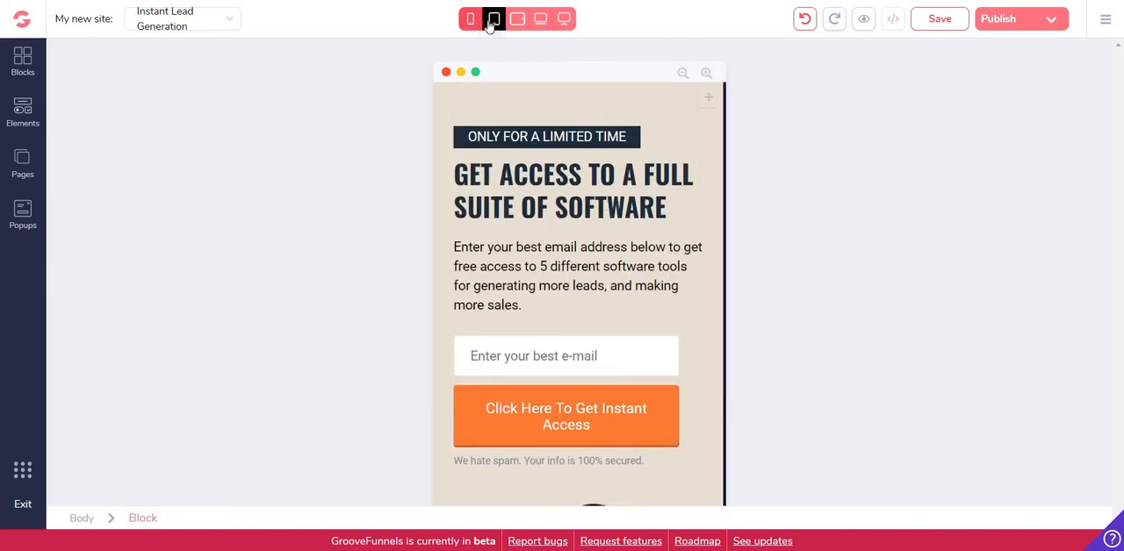
{"action": "left_click", "coordinate": [492, 21]}
{"action": "scroll", "coordinate": [664, 161], "scroll_direction": "down", "scroll_amount": 5}
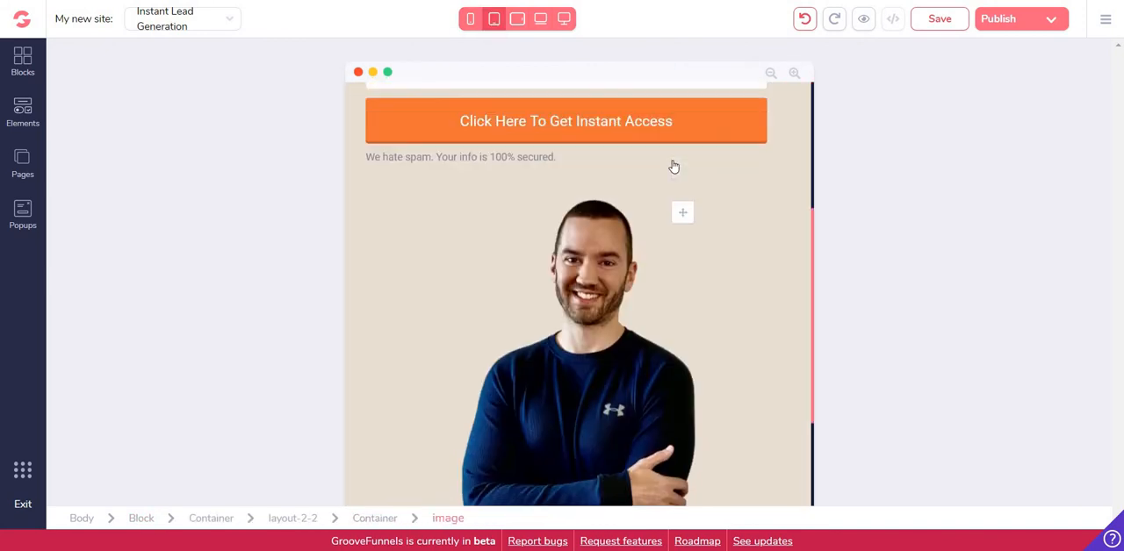
{"action": "scroll", "coordinate": [674, 158], "scroll_direction": "up", "scroll_amount": 3}
{"action": "scroll", "coordinate": [675, 154], "scroll_direction": "down", "scroll_amount": 5}
{"action": "scroll", "coordinate": [674, 155], "scroll_direction": "up", "scroll_amount": 5}
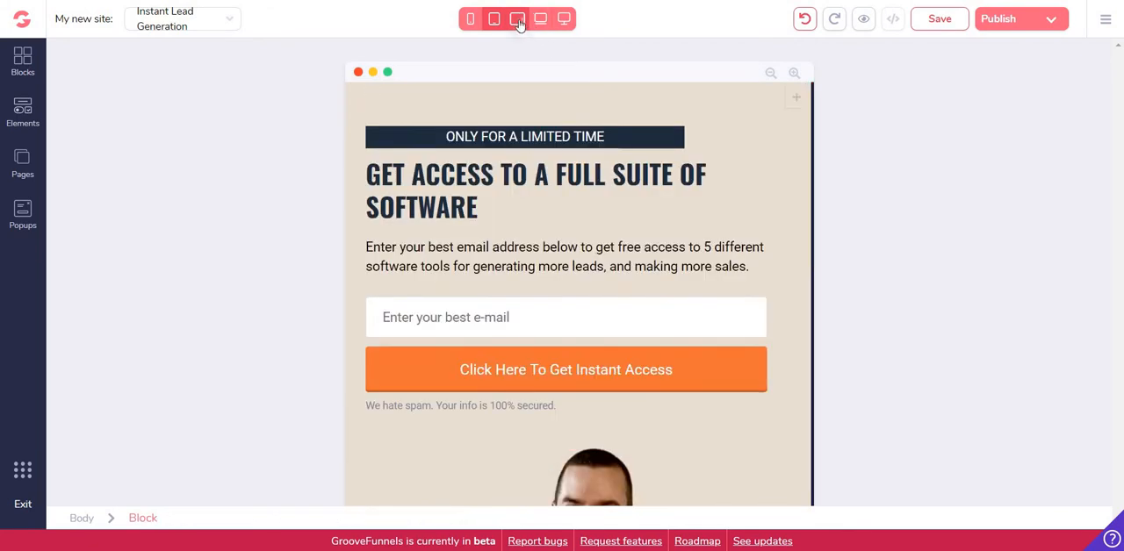
Preview the page in the landscape tablet and laptop layouts, and return to the full desktop layout
{"action": "left_click", "coordinate": [518, 19]}
{"action": "scroll", "coordinate": [712, 180], "scroll_direction": "down", "scroll_amount": 2}
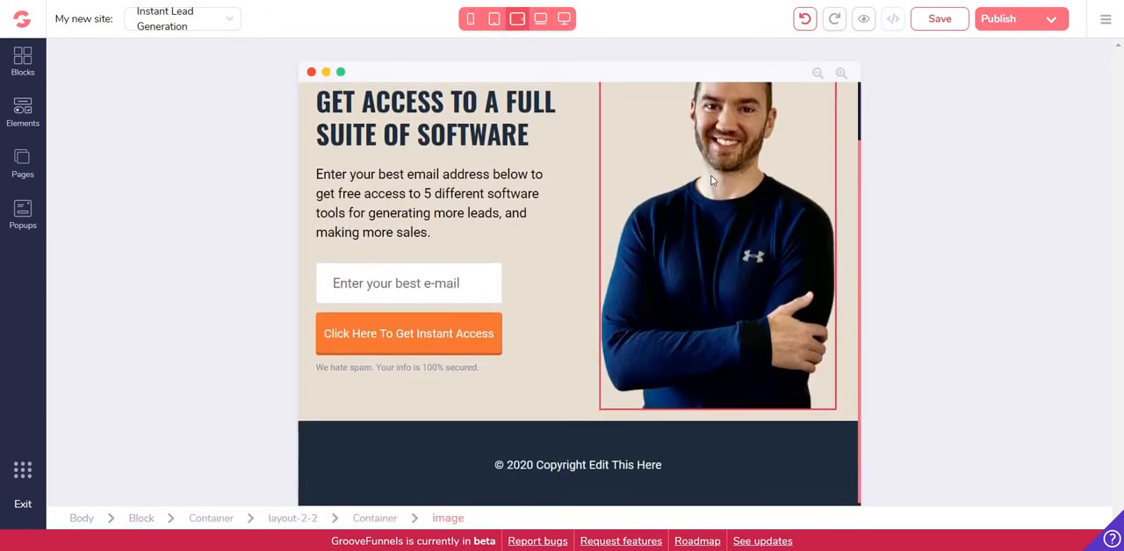
{"action": "scroll", "coordinate": [712, 180], "scroll_direction": "up", "scroll_amount": 3}
{"action": "left_click", "coordinate": [541, 19]}
{"action": "scroll", "coordinate": [750, 178], "scroll_direction": "down", "scroll_amount": 1}
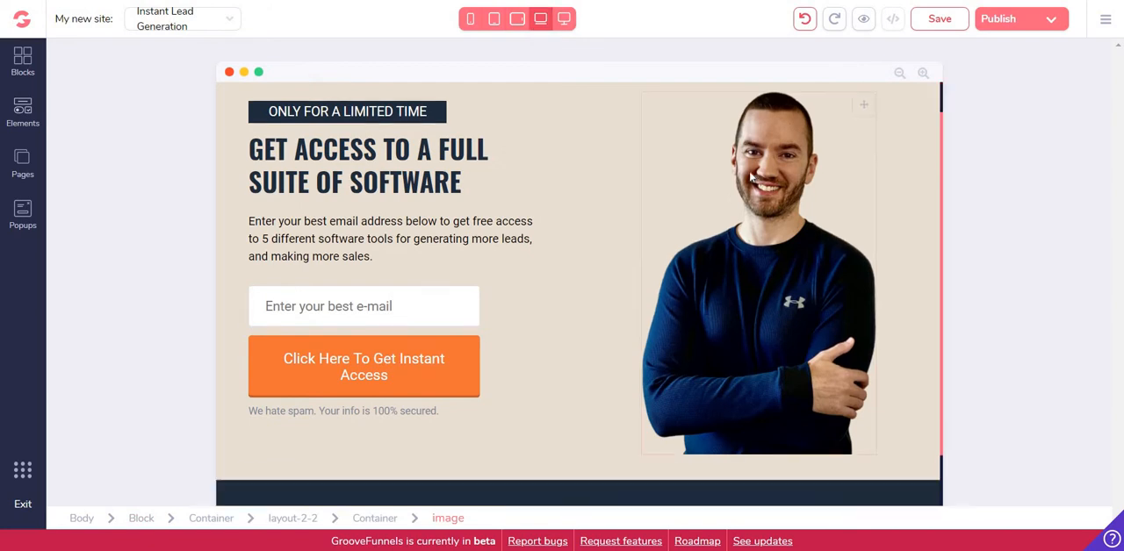
{"action": "scroll", "coordinate": [751, 179], "scroll_direction": "up", "scroll_amount": 1}
{"action": "left_click", "coordinate": [565, 19]}
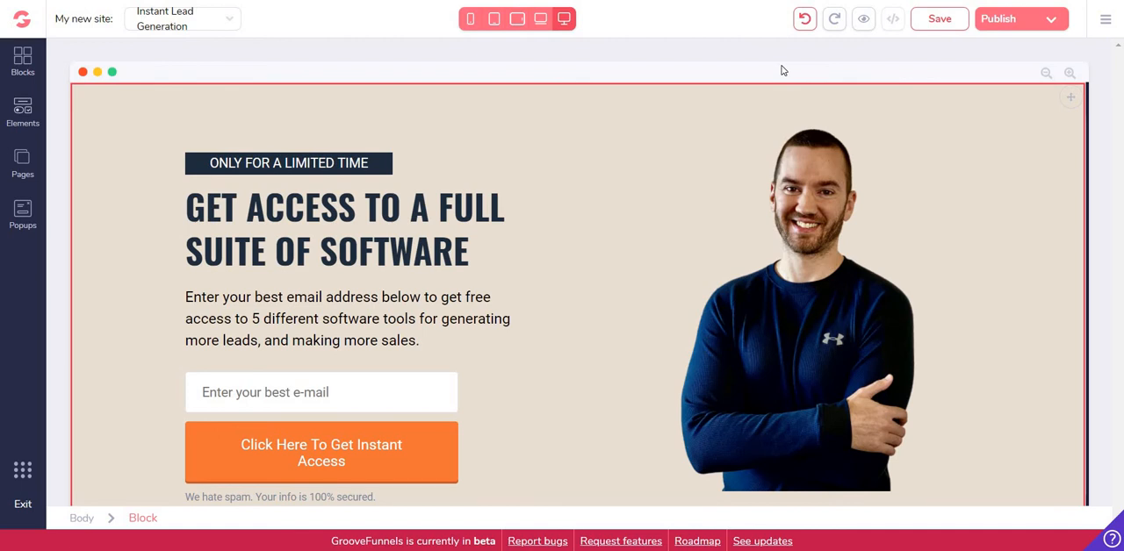
{"action": "left_click", "coordinate": [638, 191]}
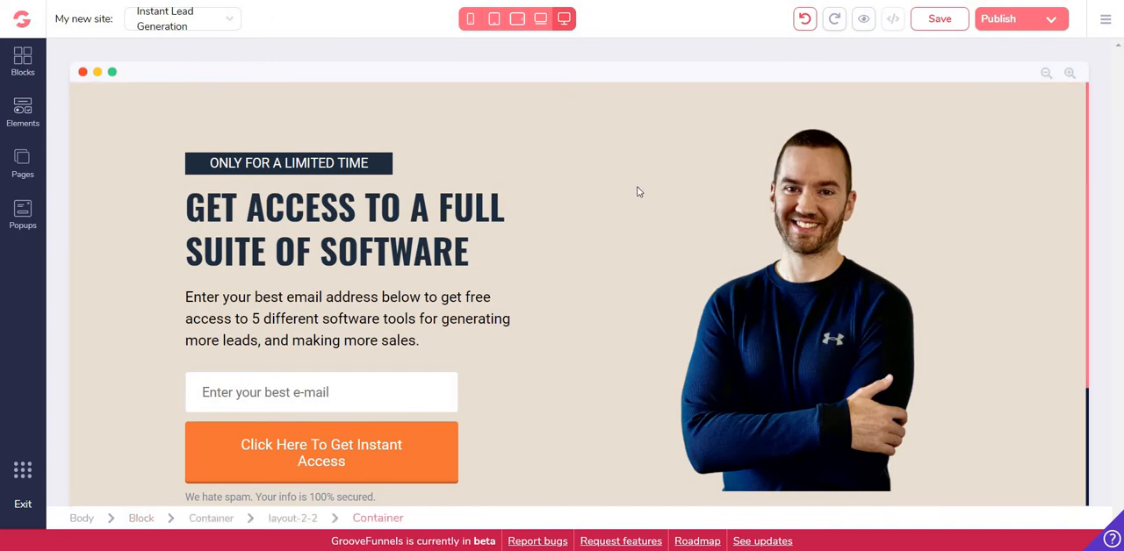
{"action": "scroll", "coordinate": [375, 388], "scroll_direction": "down", "scroll_amount": 1}
{"action": "left_click", "coordinate": [383, 382]}
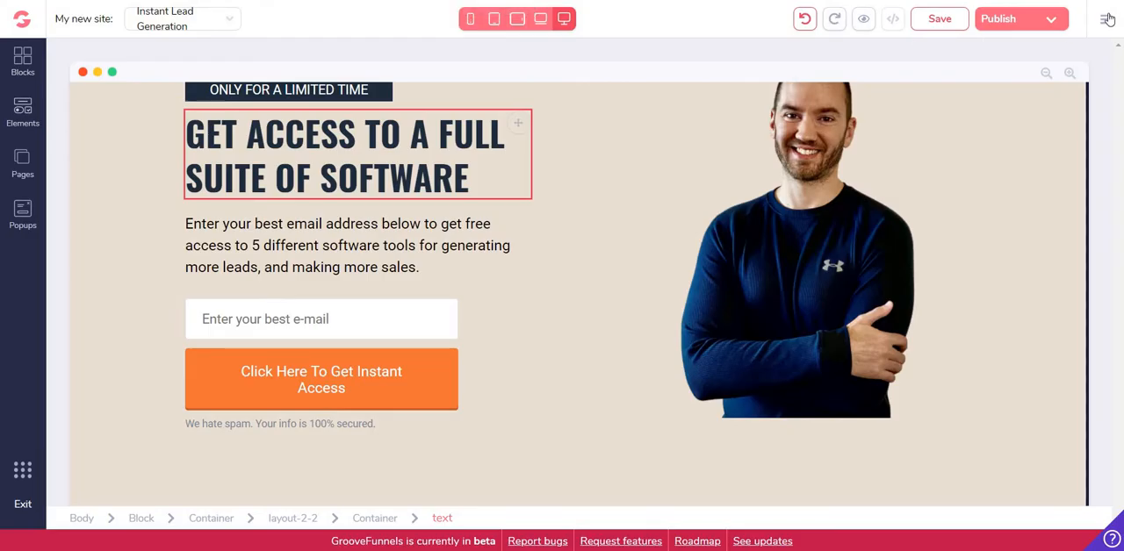
Switch to the account's integrations and examine which details a new ActiveCampaign integration requires, without adding it
{"action": "left_click", "coordinate": [1106, 19]}
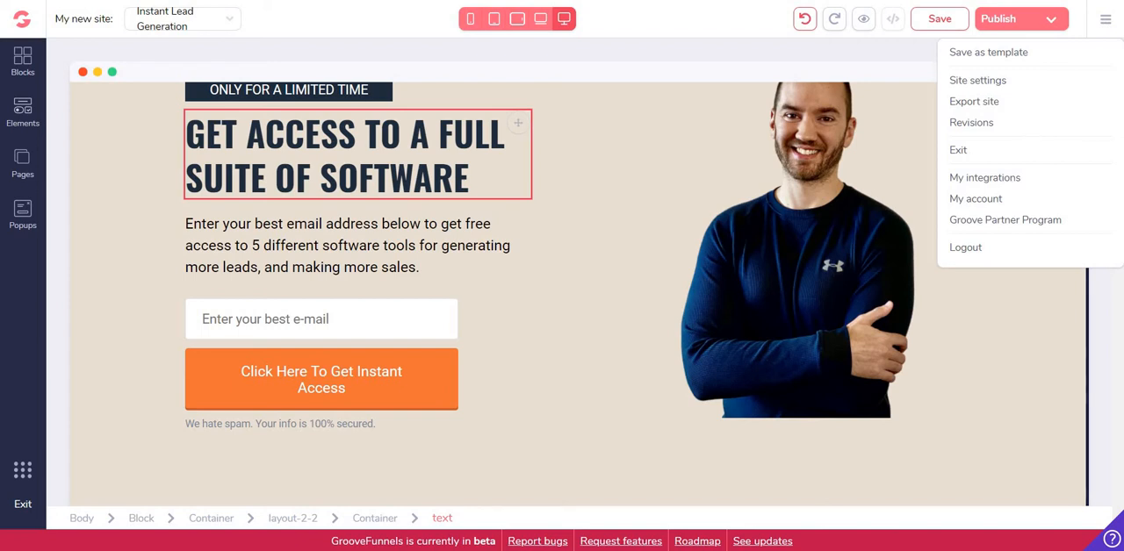
{"action": "left_click", "coordinate": [727, 47]}
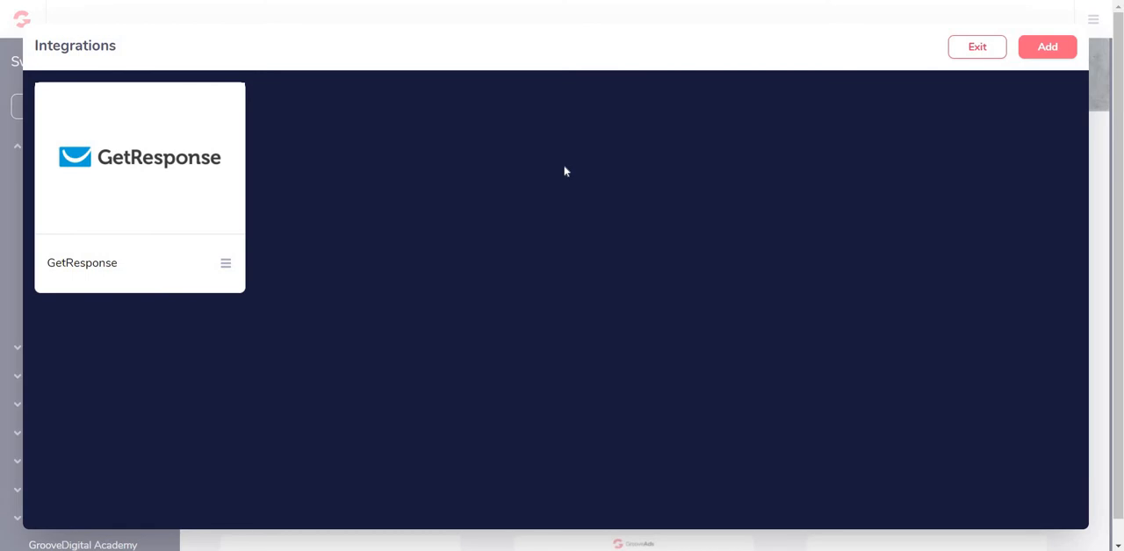
{"action": "left_click", "coordinate": [1046, 50]}
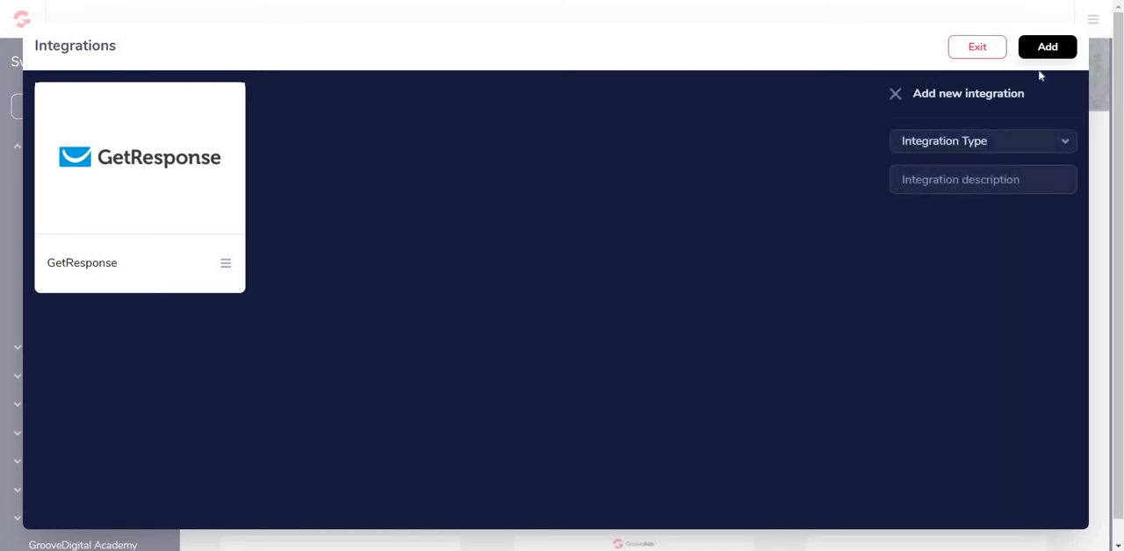
{"action": "left_click", "coordinate": [991, 144]}
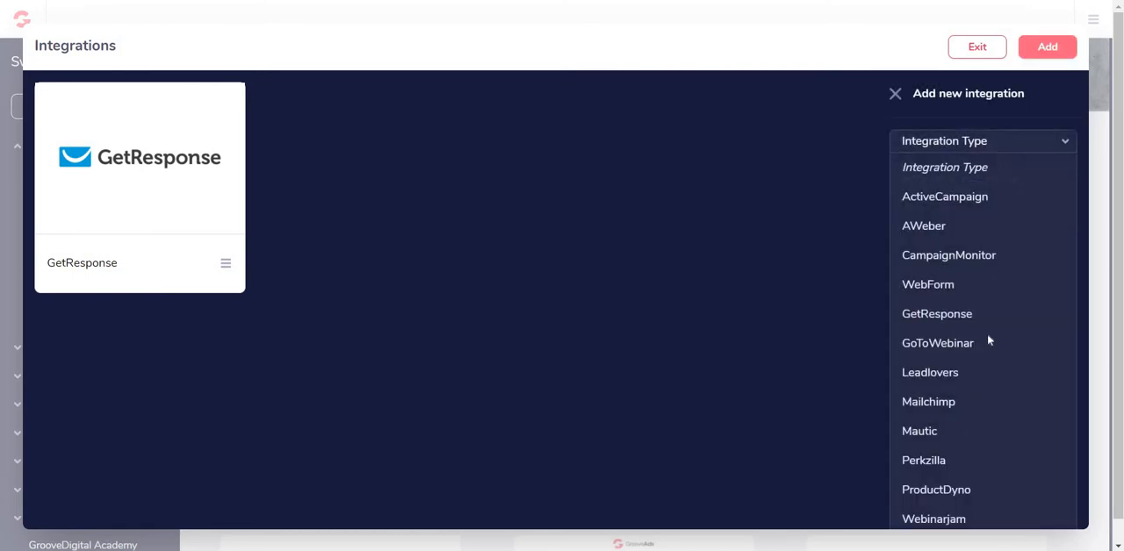
{"action": "left_click", "coordinate": [953, 198]}
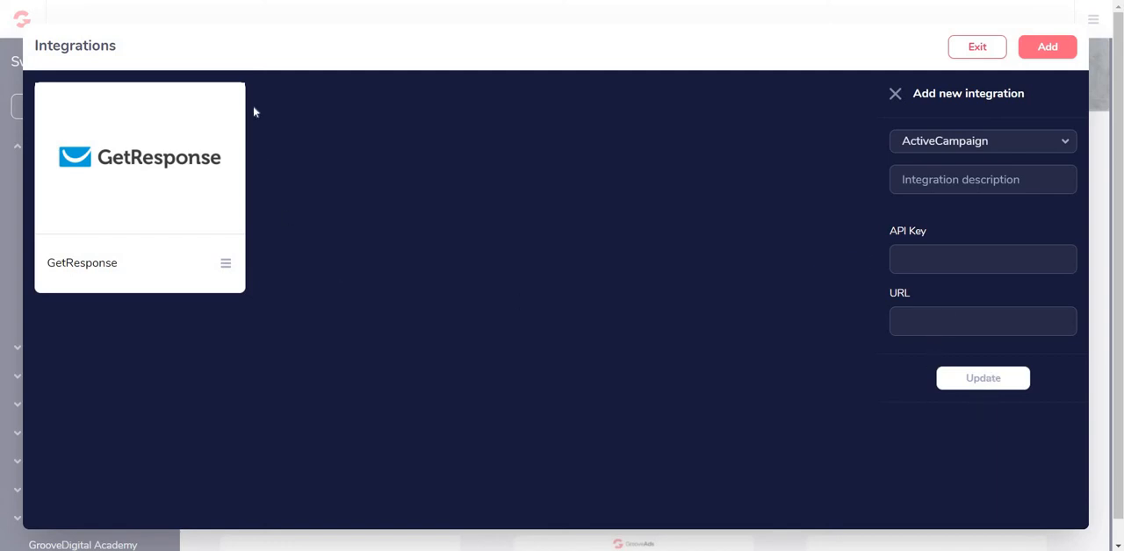
{"action": "left_click", "coordinate": [895, 94]}
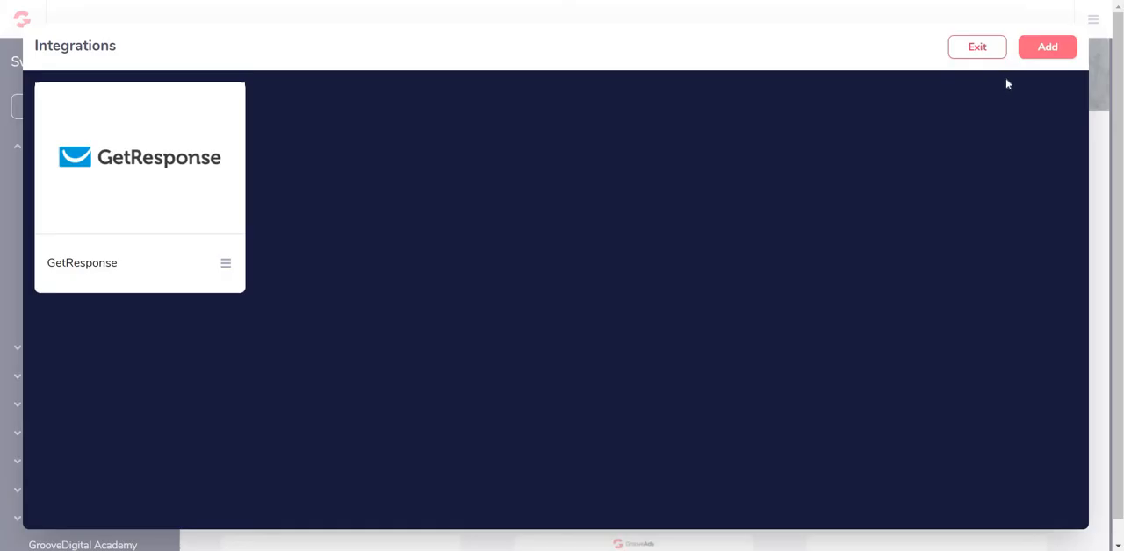
Review the integration types available for a new integration, and return to the landing page editor
{"action": "left_click", "coordinate": [1038, 52]}
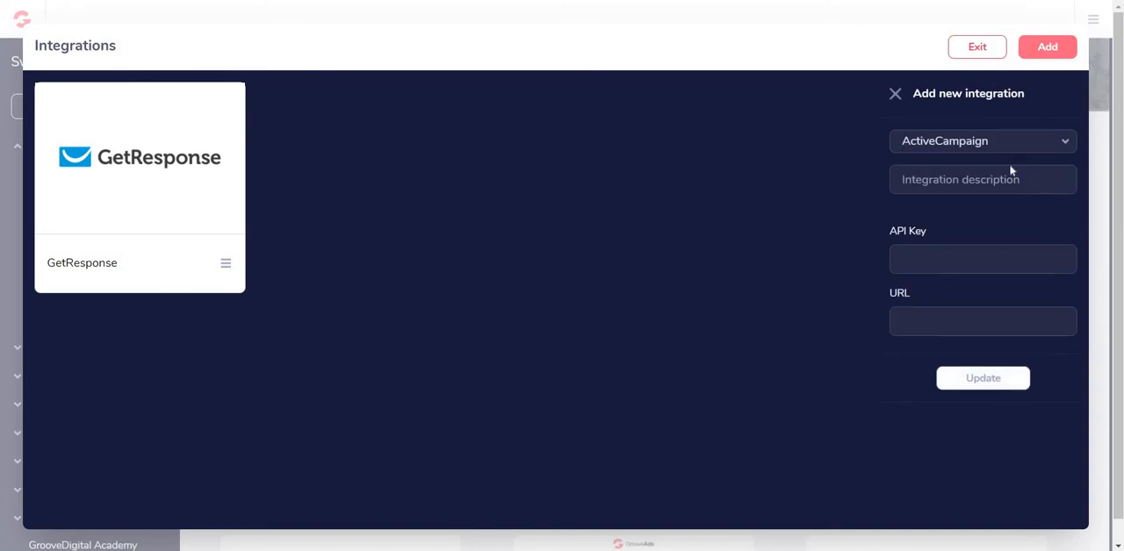
{"action": "left_click", "coordinate": [1007, 143]}
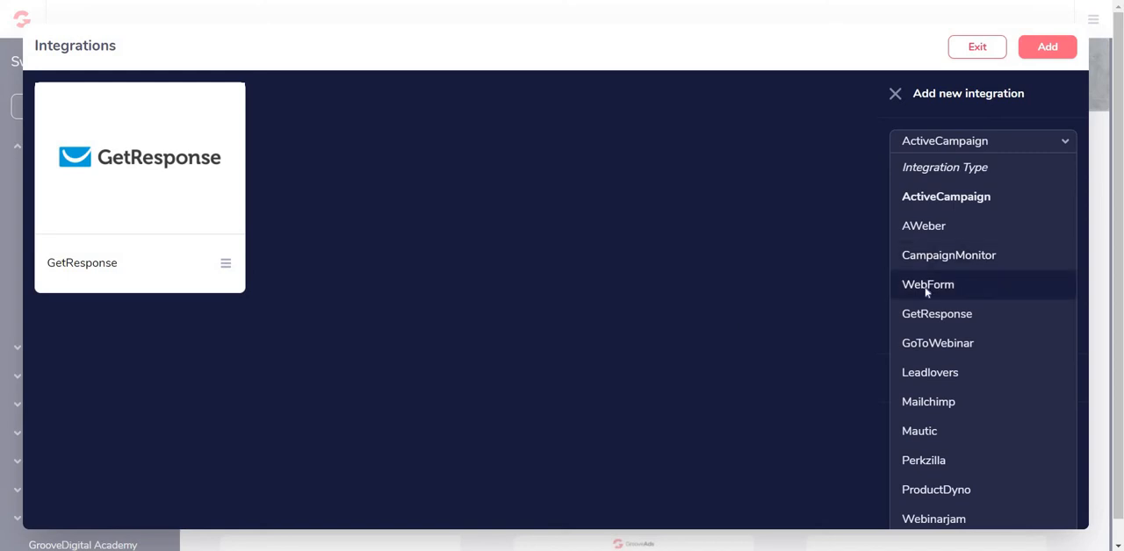
{"action": "left_click", "coordinate": [688, 291]}
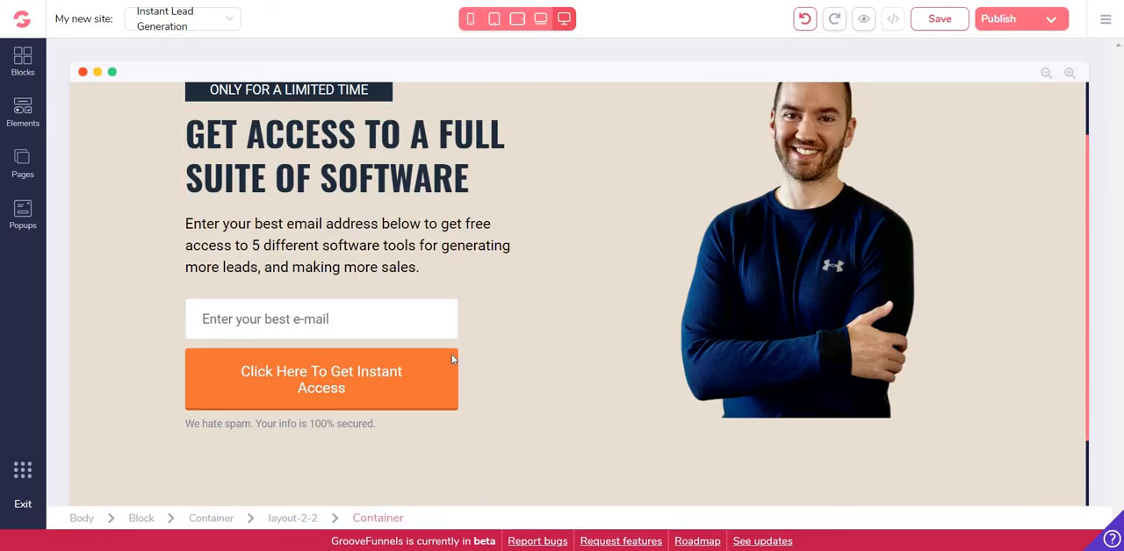
Check which integrations the e-mail form's container offers for its form action, without assigning one, and close its settings
{"action": "left_click", "coordinate": [354, 373]}
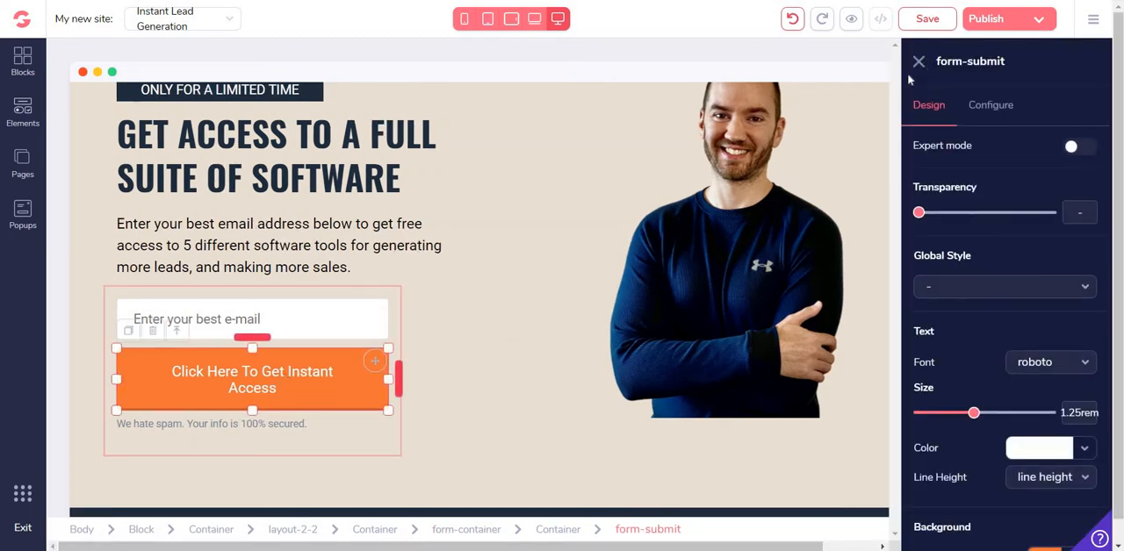
{"action": "left_click", "coordinate": [453, 530]}
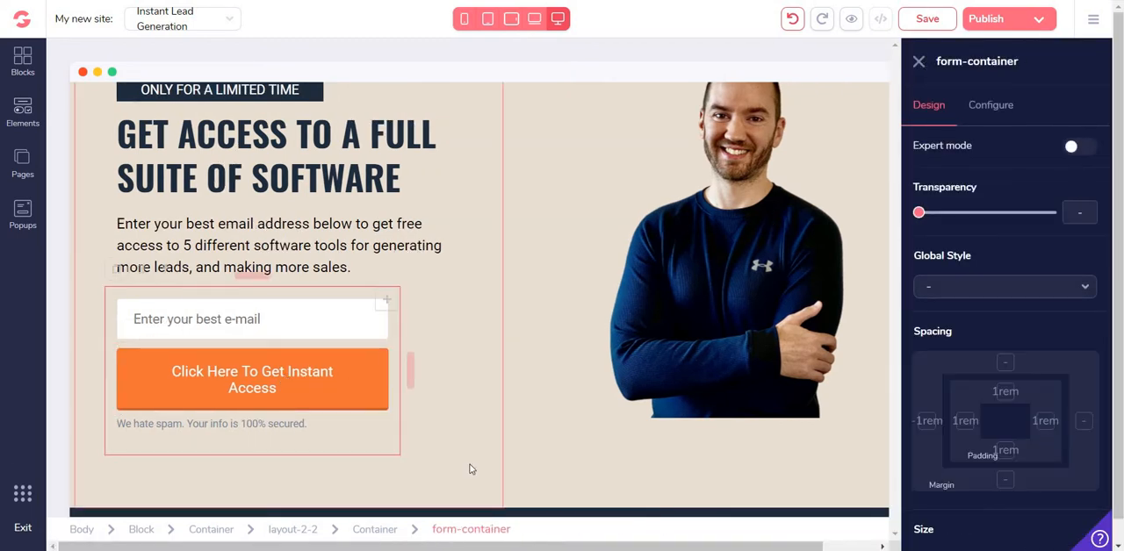
{"action": "left_click", "coordinate": [988, 107]}
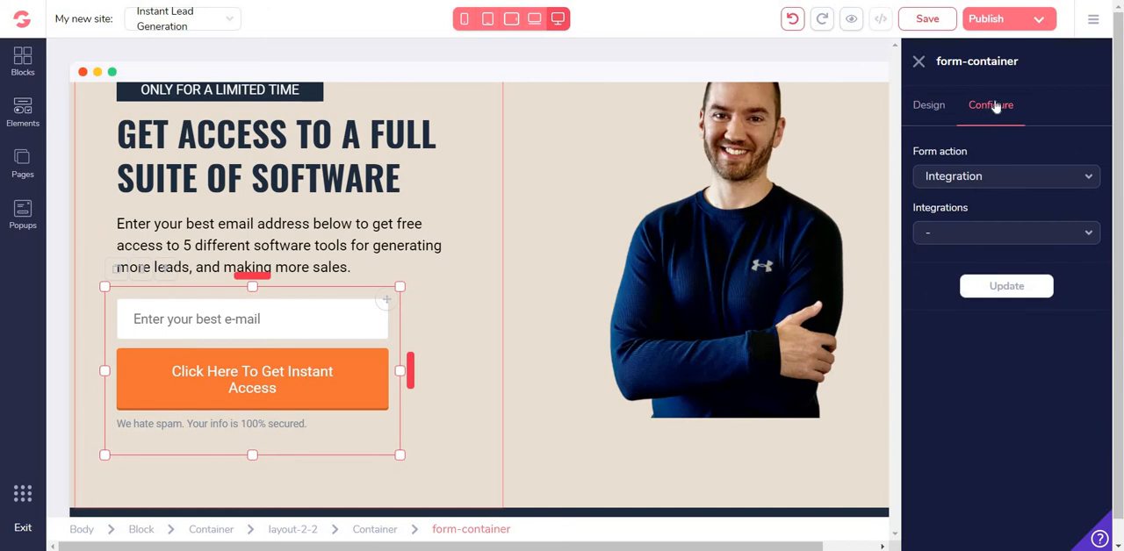
{"action": "left_click", "coordinate": [1002, 236]}
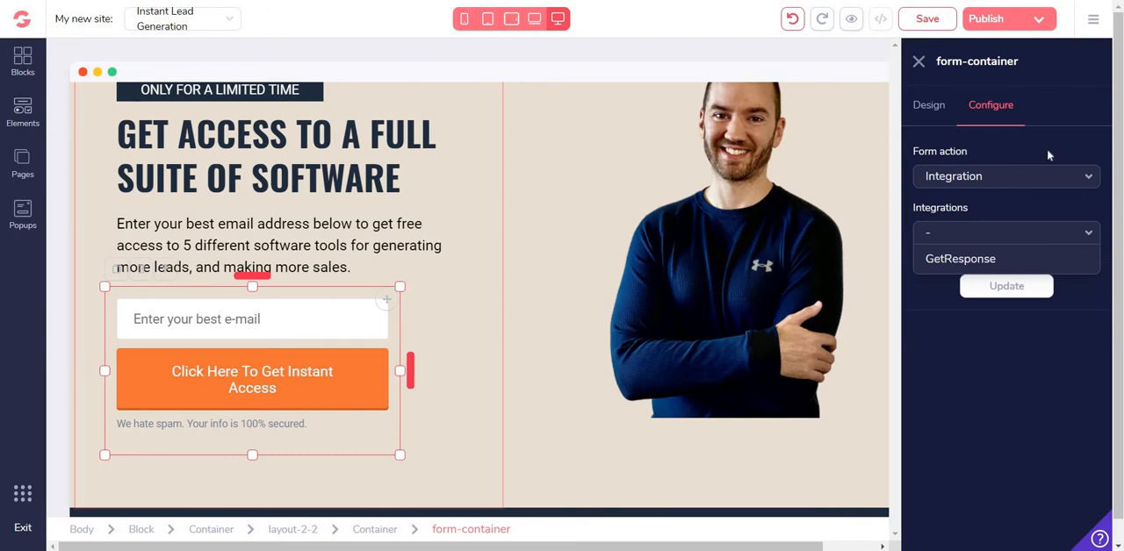
{"action": "left_click", "coordinate": [918, 62]}
{"action": "scroll", "coordinate": [992, 161], "scroll_direction": "up", "scroll_amount": 2}
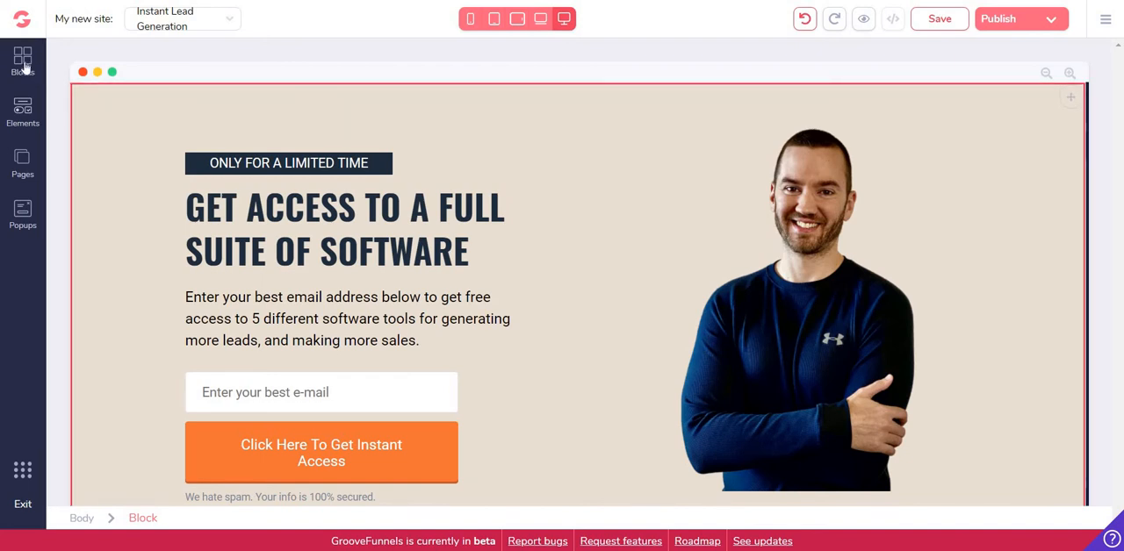
Add the blue designed alert bar with text and a green button at the very top of the page
{"action": "left_click", "coordinate": [23, 64]}
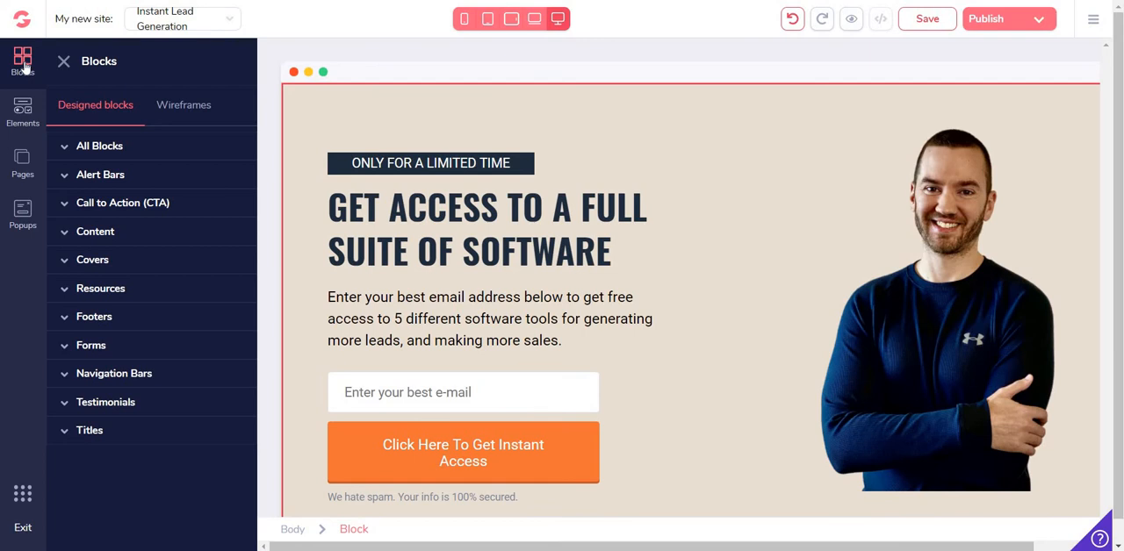
{"action": "left_click", "coordinate": [119, 177]}
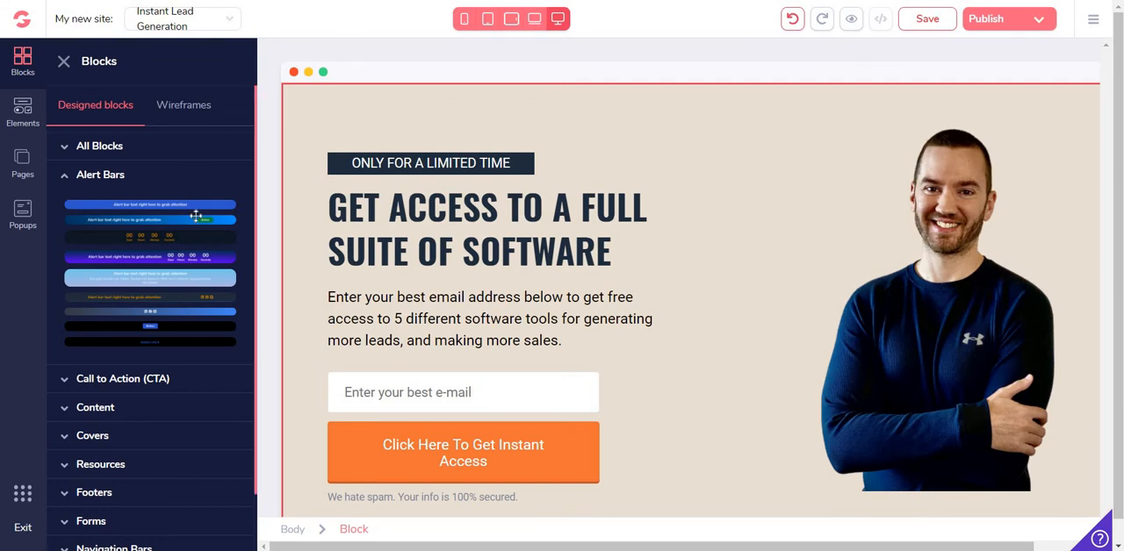
{"action": "left_click_drag", "start_coordinate": [195, 218], "coordinate": [350, 133]}
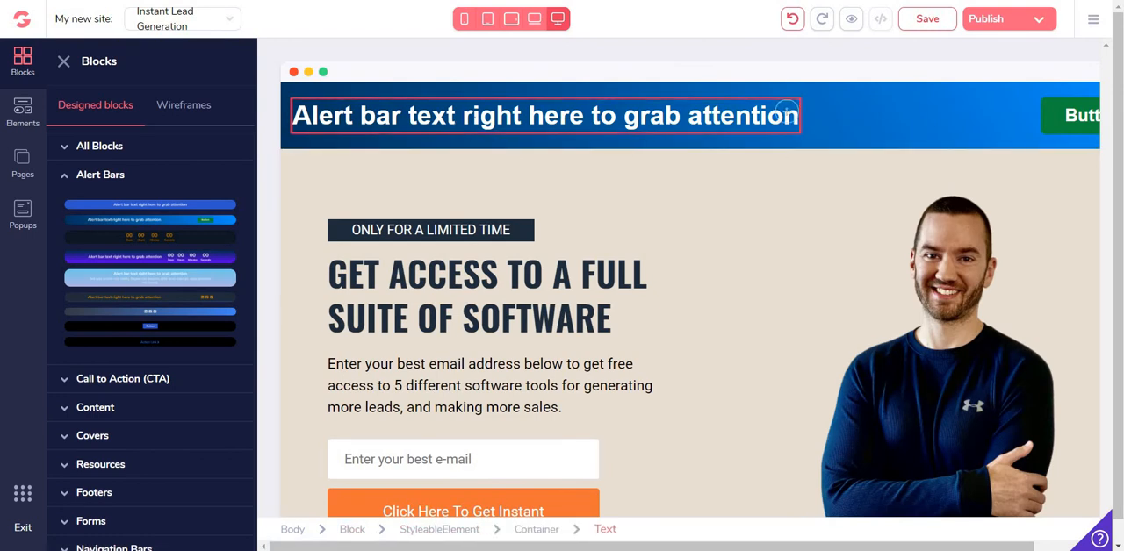
Delete the alert bar's content element from the top of the page and confirm the removal
{"action": "left_click", "coordinate": [942, 114]}
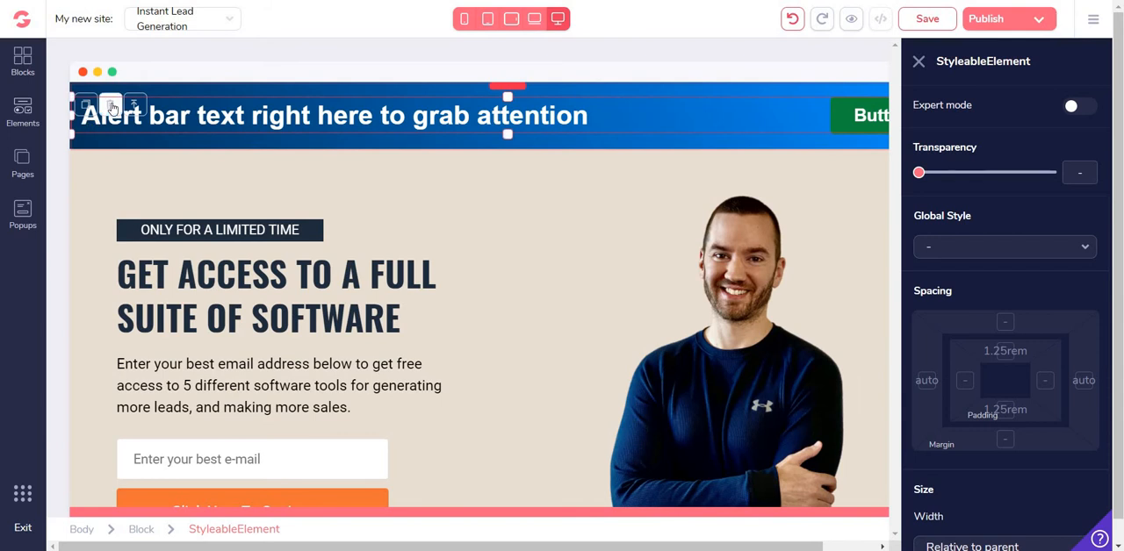
{"action": "left_click", "coordinate": [110, 105]}
{"action": "left_click", "coordinate": [610, 299]}
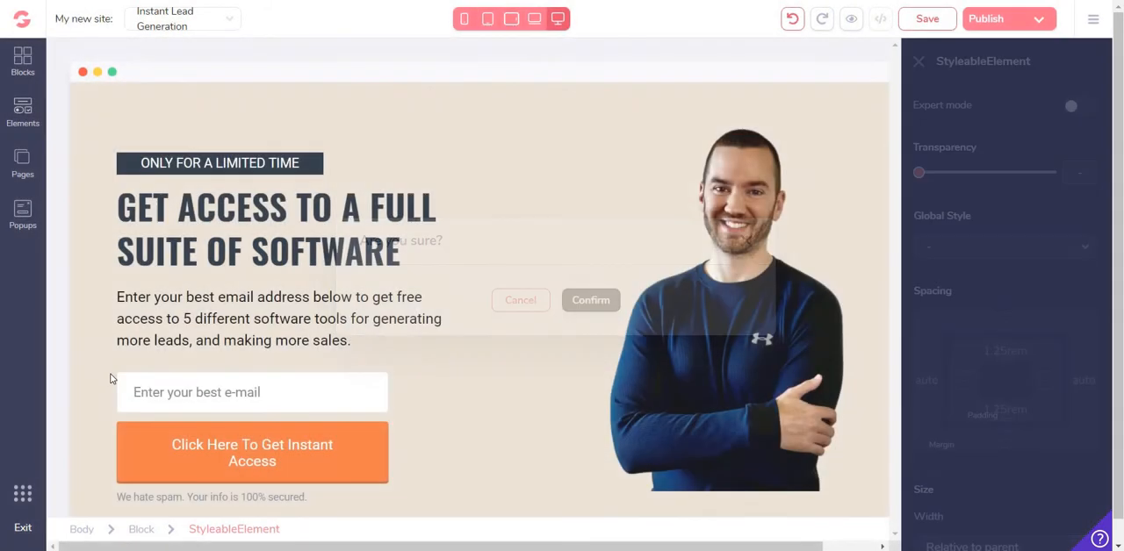
Browse the designed blocks for calls to action, content sections and covers, without adding any
{"action": "left_click", "coordinate": [20, 65]}
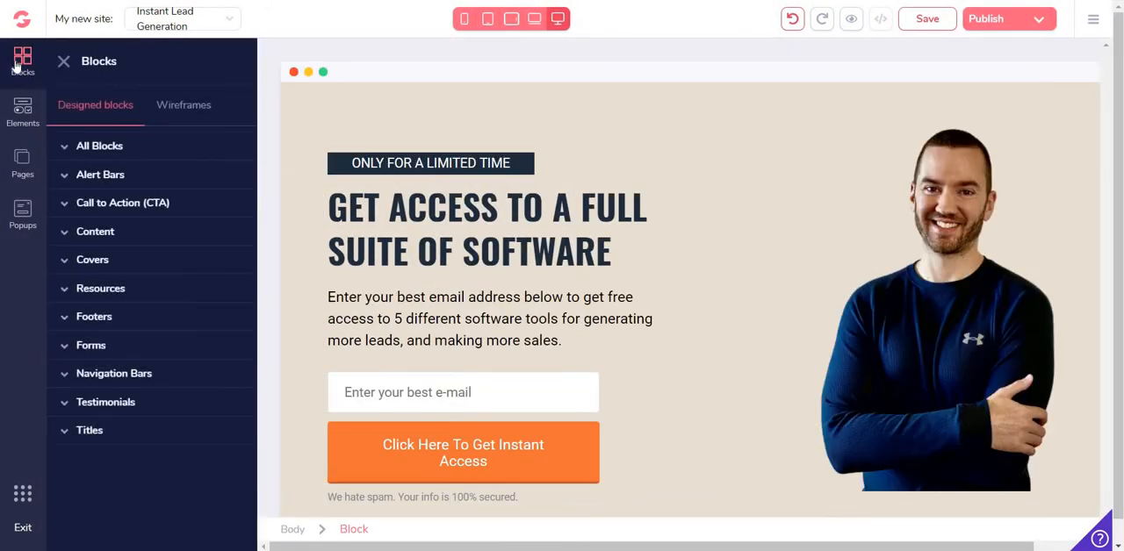
{"action": "left_click", "coordinate": [114, 203]}
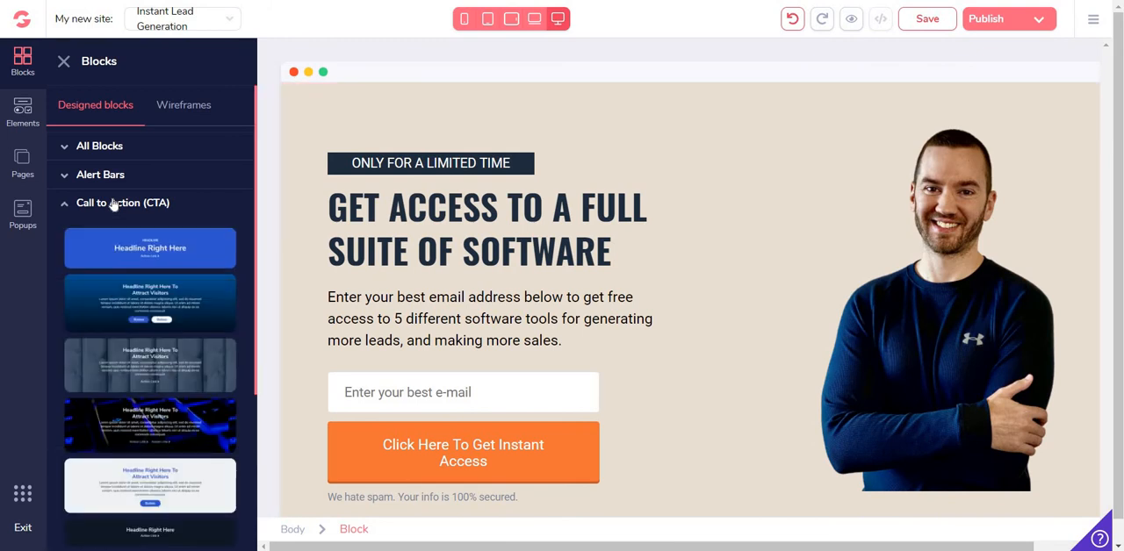
{"action": "scroll", "coordinate": [158, 181], "scroll_direction": "down", "scroll_amount": 2}
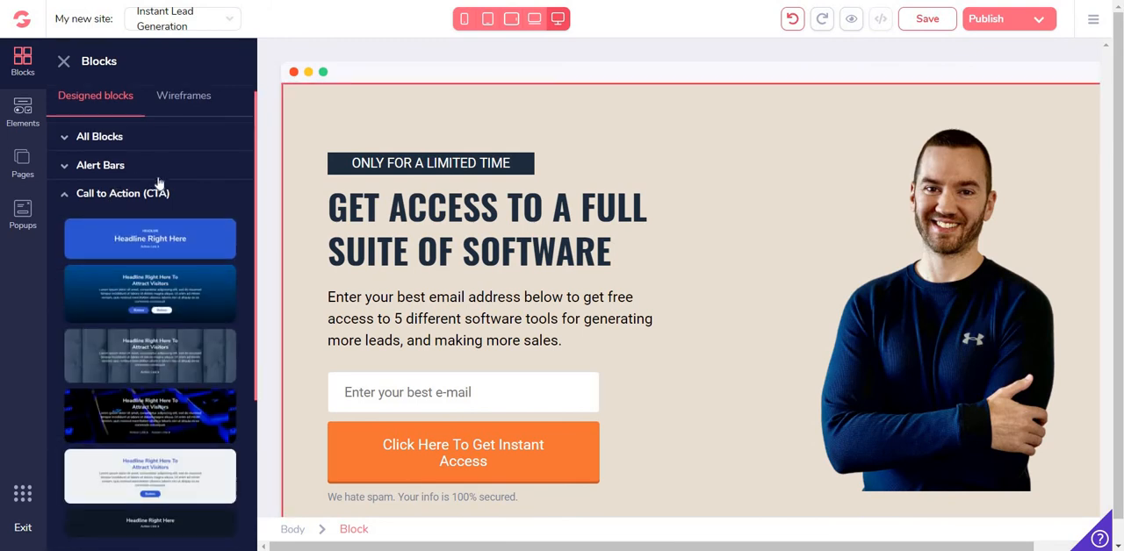
{"action": "scroll", "coordinate": [161, 156], "scroll_direction": "up", "scroll_amount": 1}
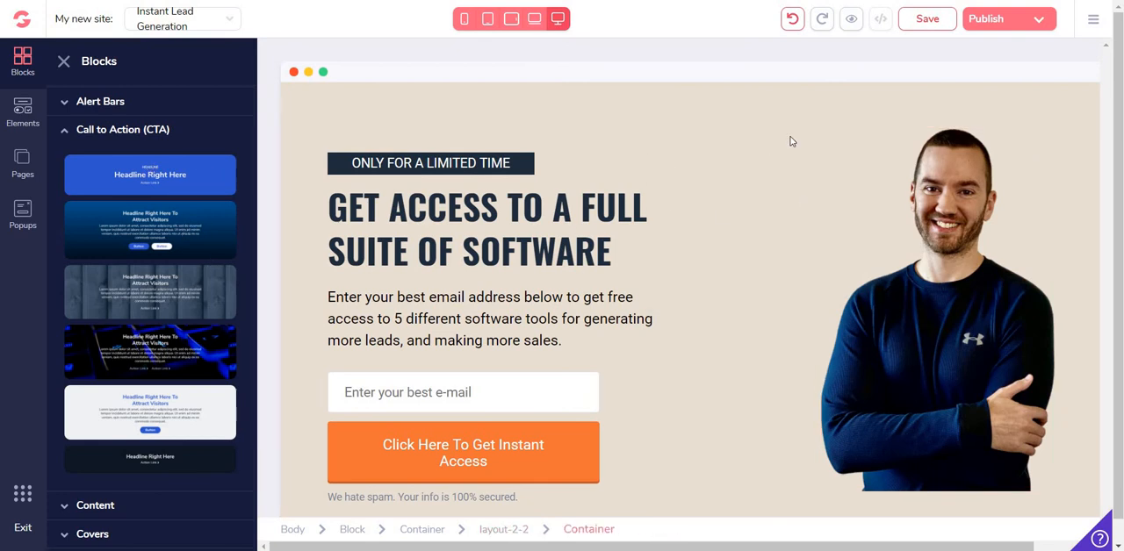
{"action": "scroll", "coordinate": [96, 371], "scroll_direction": "down", "scroll_amount": 3}
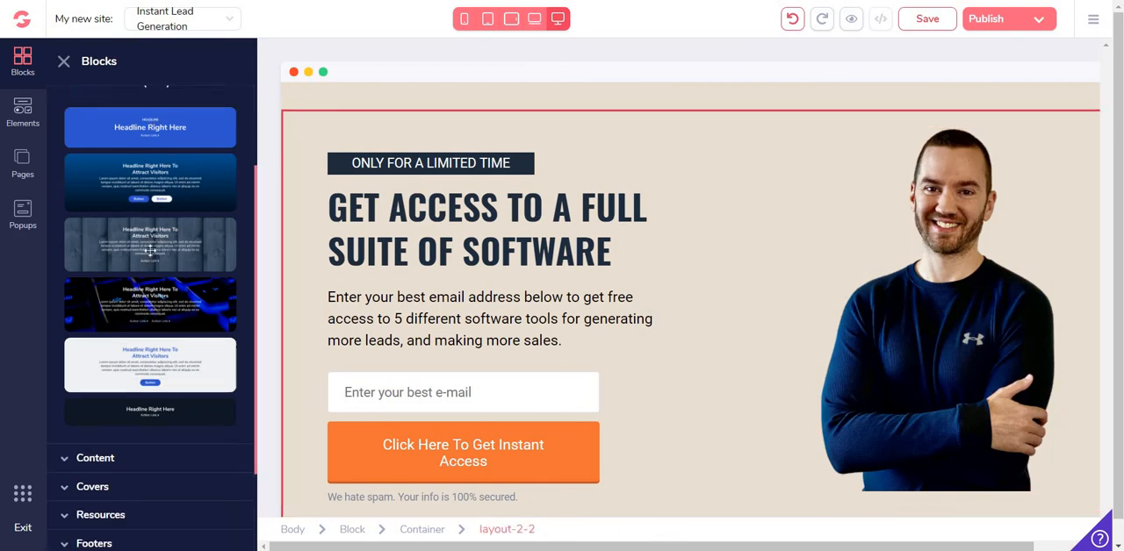
{"action": "left_click", "coordinate": [96, 356]}
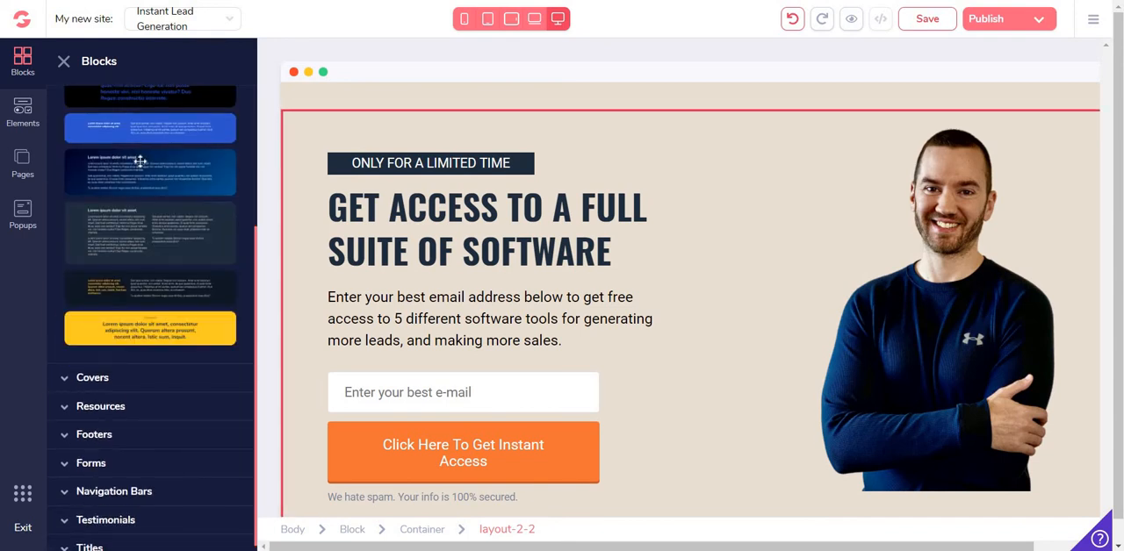
{"action": "scroll", "coordinate": [142, 163], "scroll_direction": "down", "scroll_amount": 2}
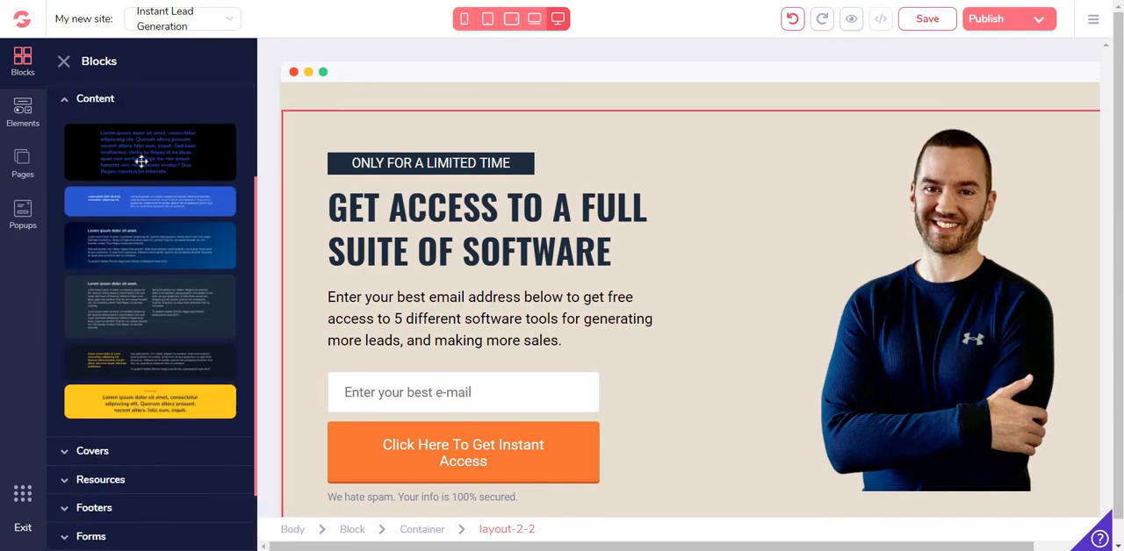
{"action": "scroll", "coordinate": [142, 161], "scroll_direction": "down", "scroll_amount": 2}
{"action": "left_click", "coordinate": [110, 379]}
{"action": "scroll", "coordinate": [169, 240], "scroll_direction": "down", "scroll_amount": 4}
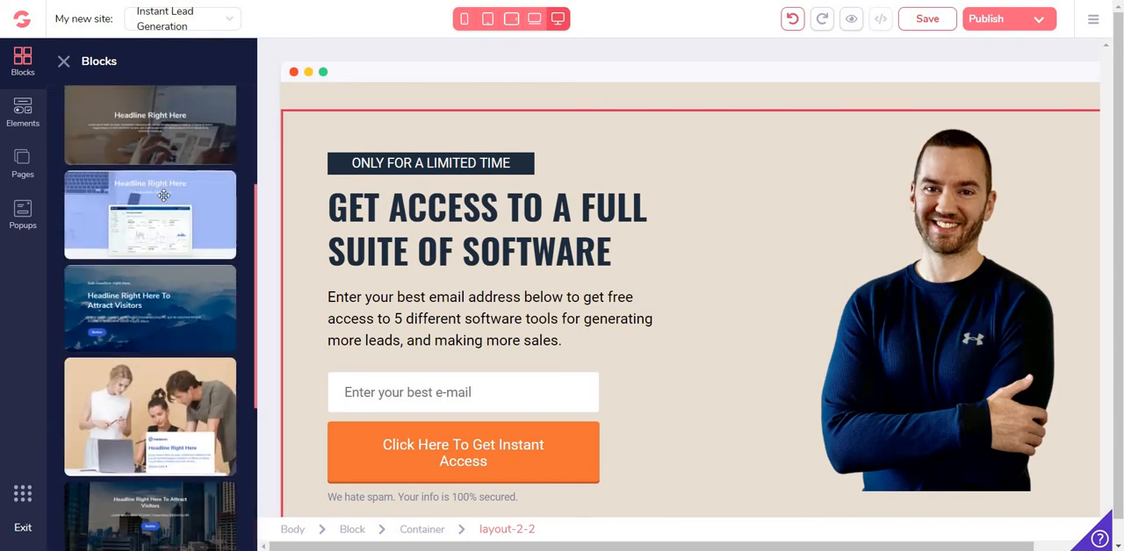
{"action": "scroll", "coordinate": [169, 239], "scroll_direction": "down", "scroll_amount": 2}
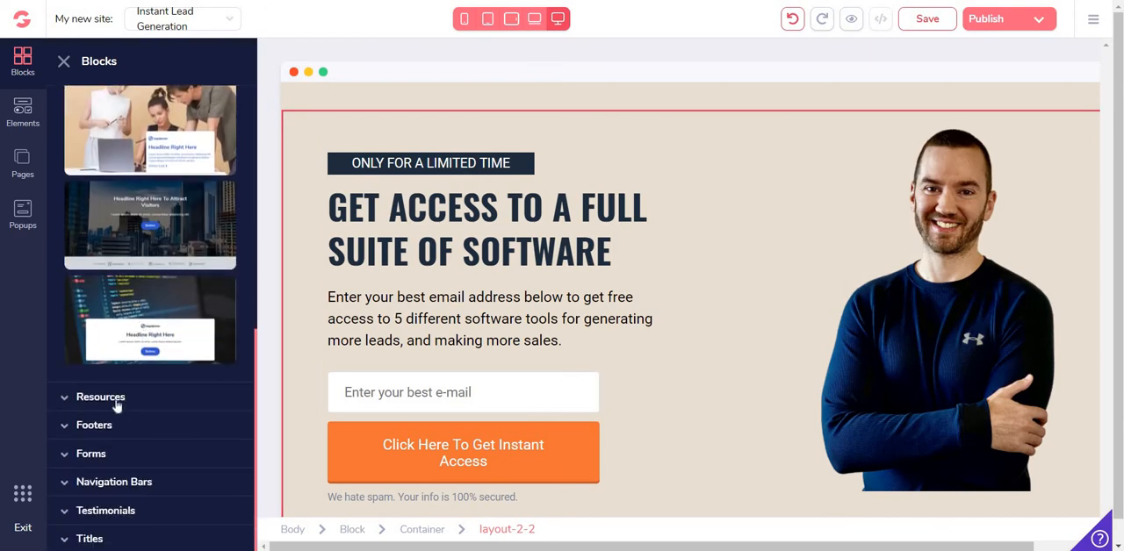
Browse the designed blocks for resources, footers and forms, without adding any
{"action": "left_click", "coordinate": [115, 401]}
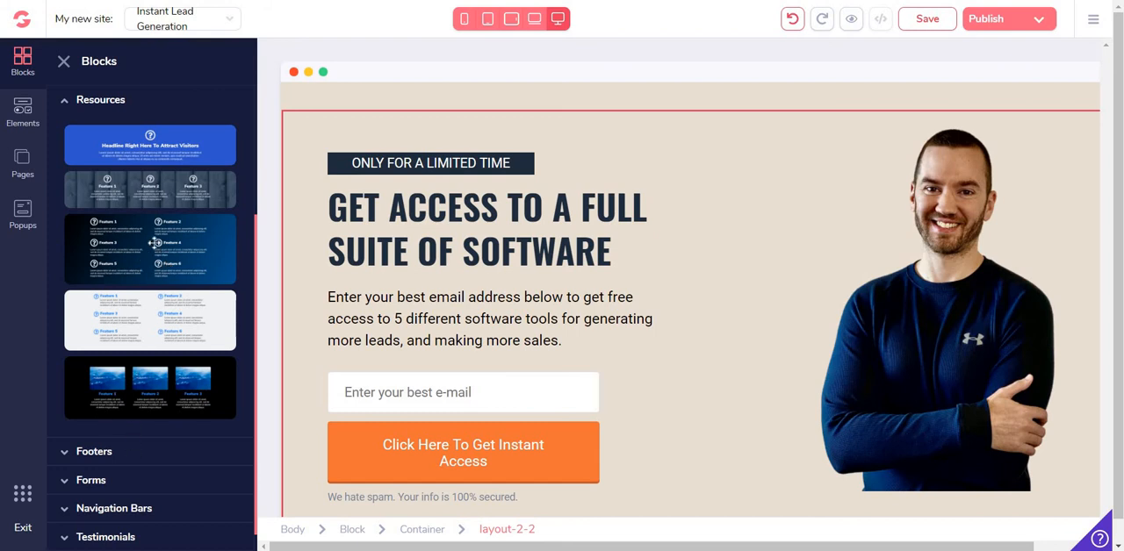
{"action": "left_click", "coordinate": [99, 453]}
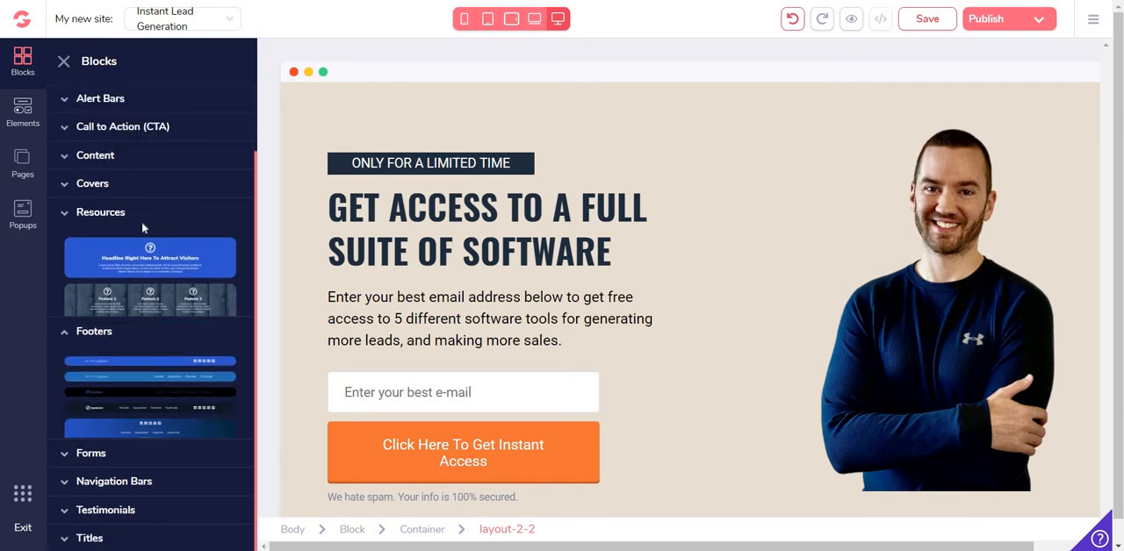
{"action": "left_click", "coordinate": [141, 221]}
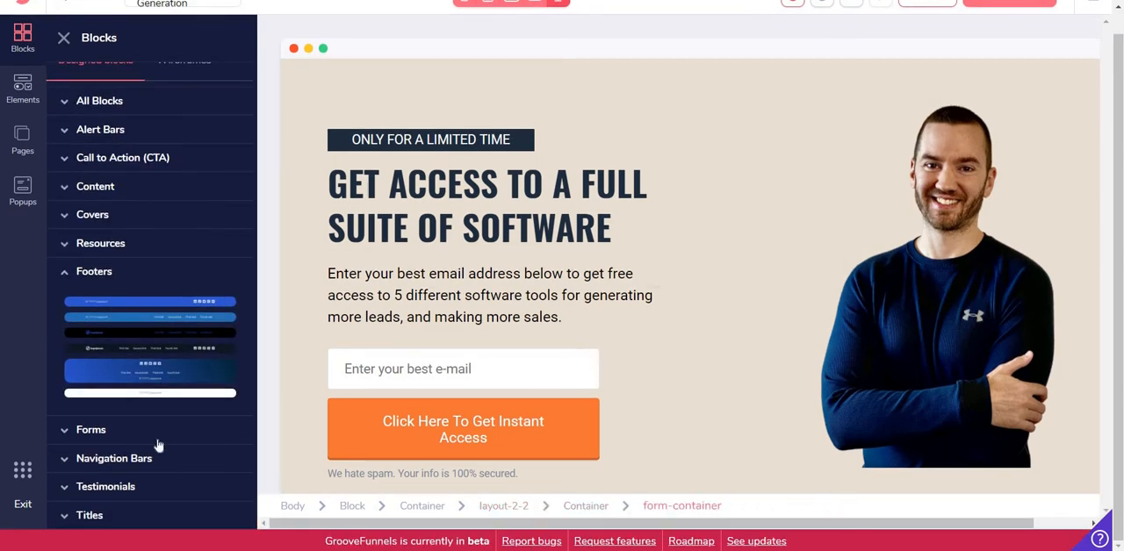
{"action": "left_click", "coordinate": [118, 431]}
{"action": "scroll", "coordinate": [165, 222], "scroll_direction": "down", "scroll_amount": 3}
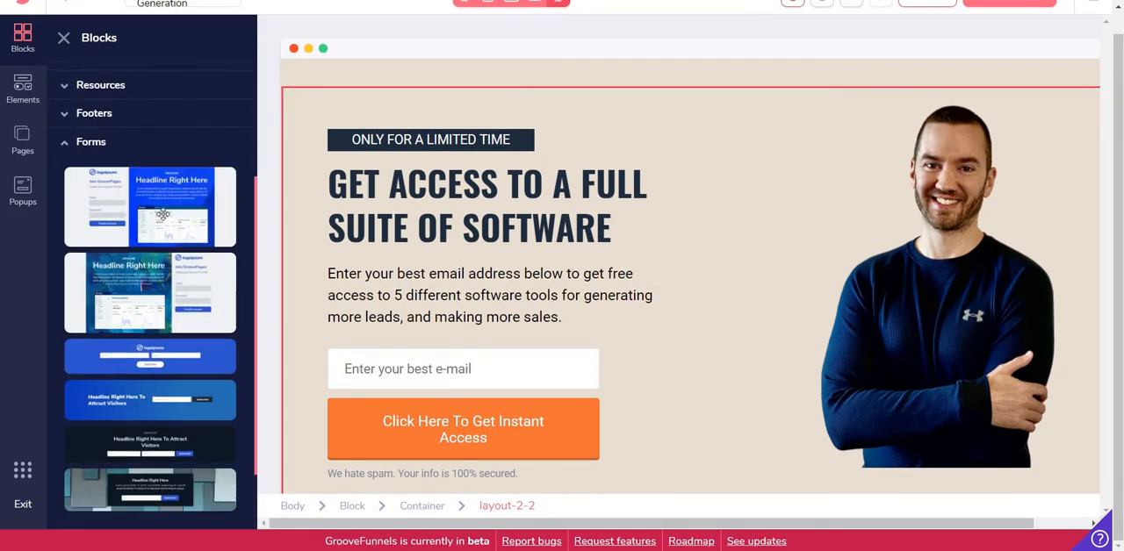
{"action": "scroll", "coordinate": [163, 214], "scroll_direction": "down", "scroll_amount": 1}
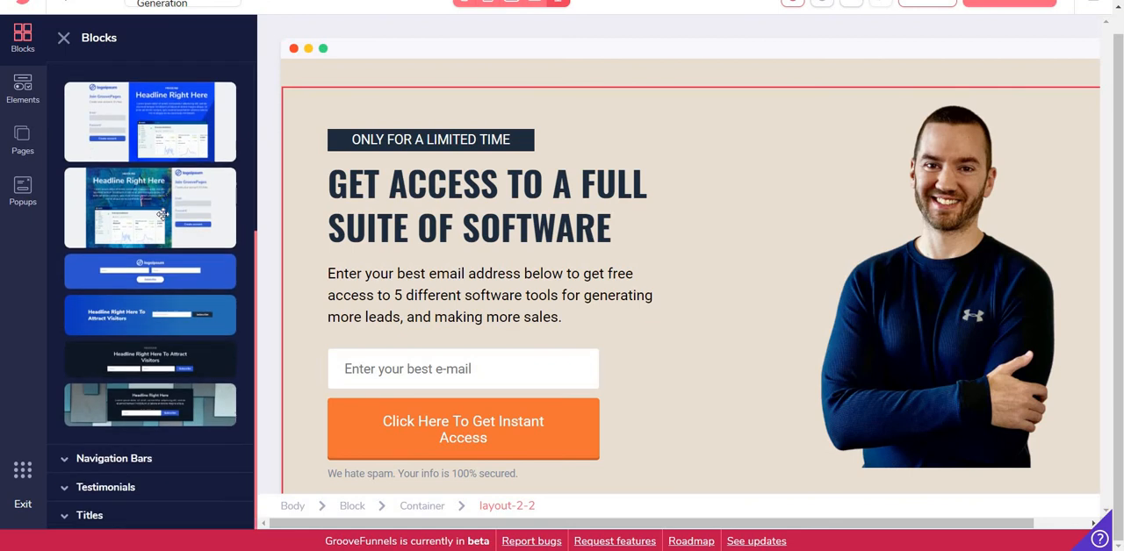
Browse the designed blocks for navigation bars, testimonials and titles, without adding any
{"action": "left_click", "coordinate": [132, 459]}
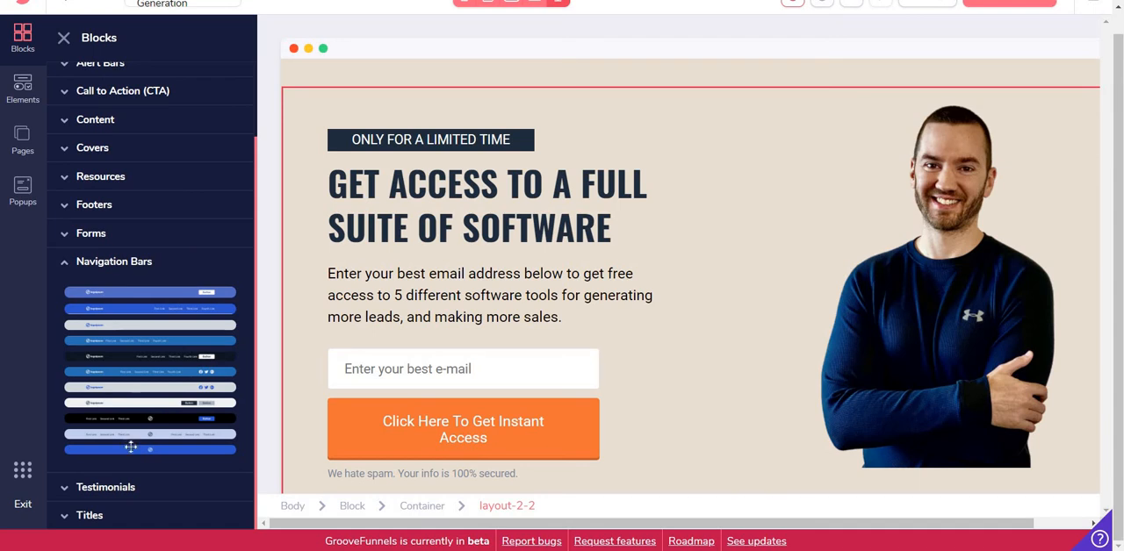
{"action": "left_click", "coordinate": [119, 488]}
{"action": "scroll", "coordinate": [169, 224], "scroll_direction": "down", "scroll_amount": 1}
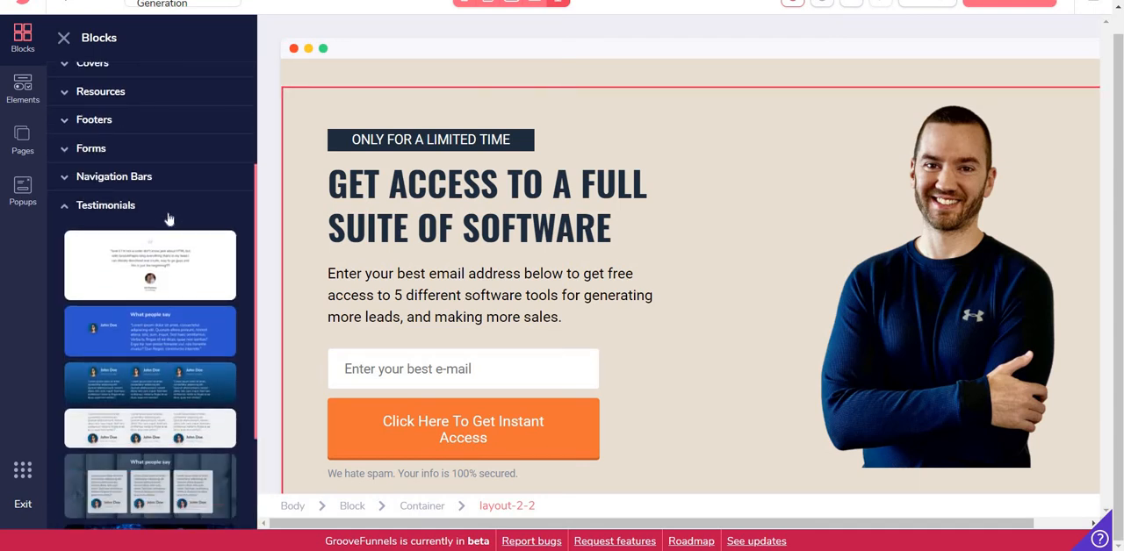
{"action": "scroll", "coordinate": [155, 335], "scroll_direction": "down", "scroll_amount": 3}
{"action": "scroll", "coordinate": [163, 262], "scroll_direction": "up", "scroll_amount": 2}
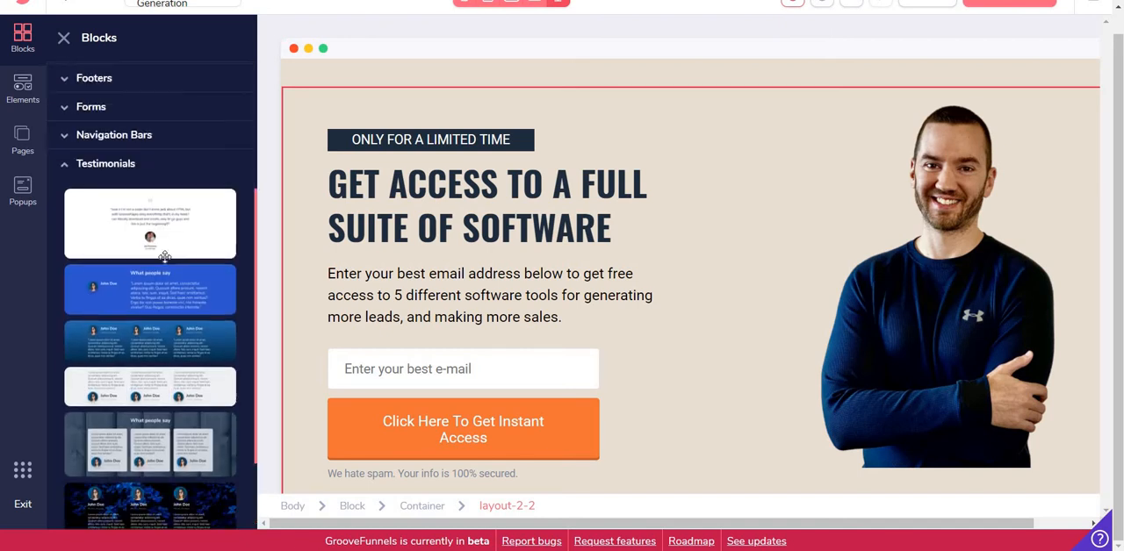
{"action": "scroll", "coordinate": [163, 256], "scroll_direction": "down", "scroll_amount": 2}
{"action": "left_click", "coordinate": [89, 516]}
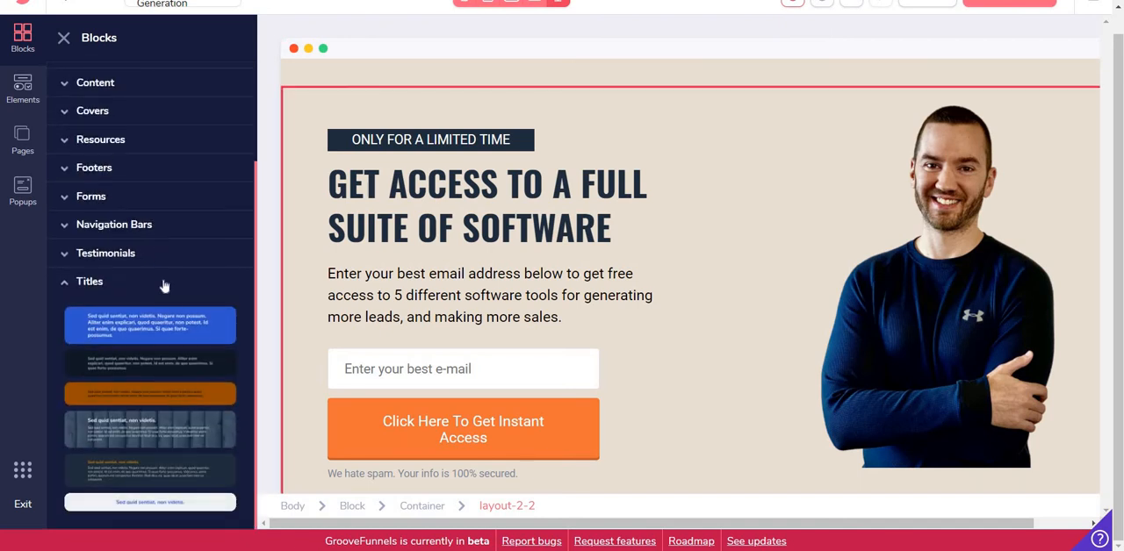
{"action": "scroll", "coordinate": [171, 299], "scroll_direction": "up", "scroll_amount": 2}
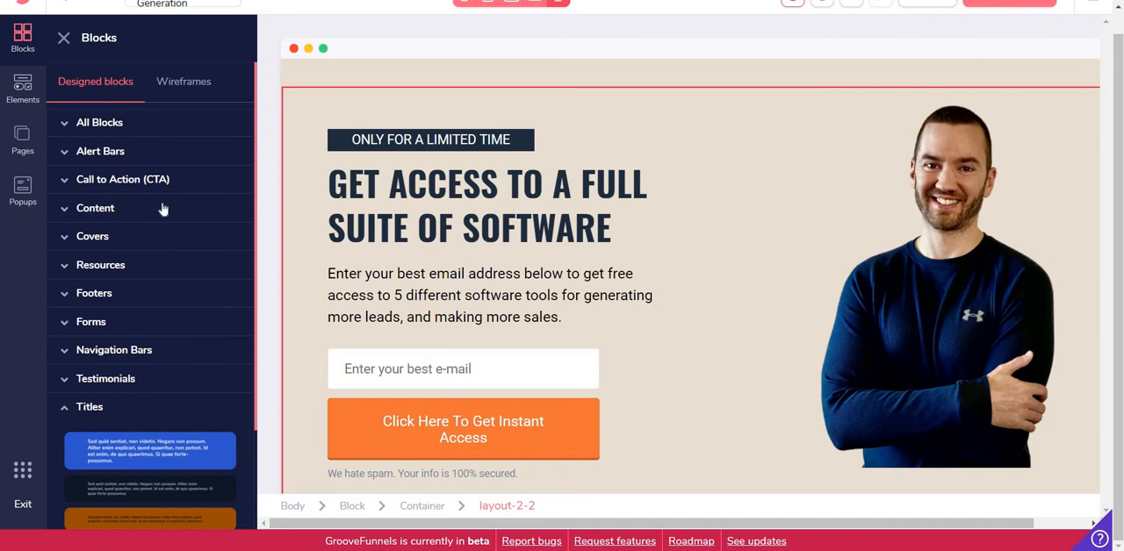
Browse the layout, text, list, button and media elements, without adding any
{"action": "left_click", "coordinate": [23, 88]}
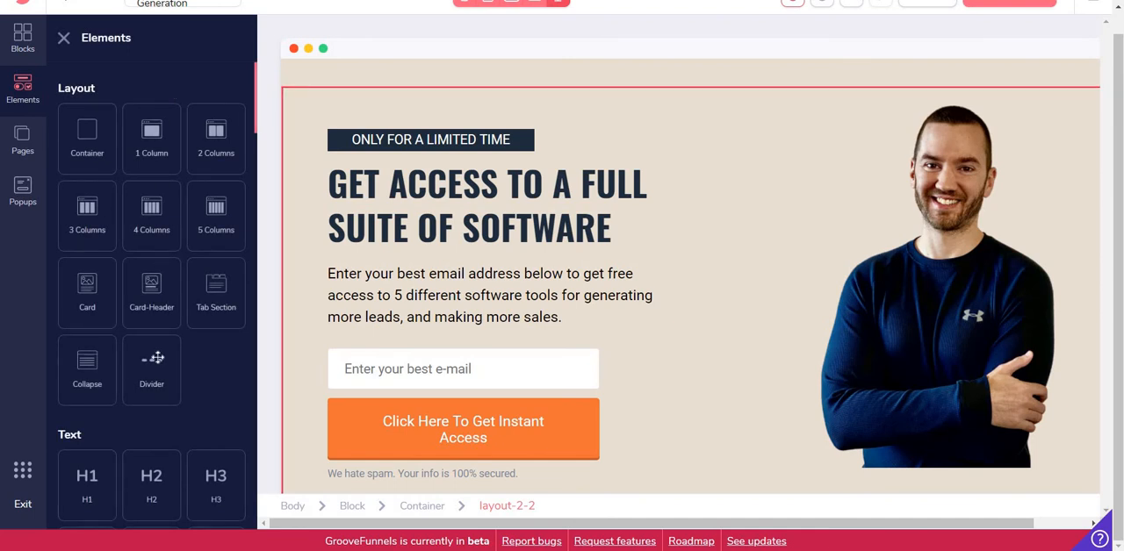
{"action": "scroll", "coordinate": [153, 289], "scroll_direction": "down", "scroll_amount": 3}
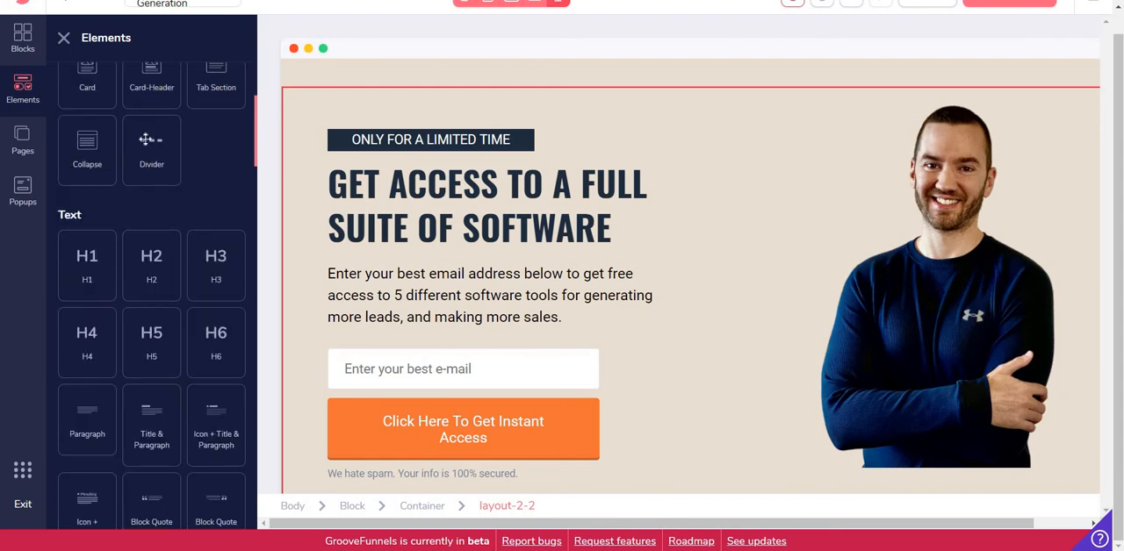
{"action": "scroll", "coordinate": [155, 153], "scroll_direction": "down", "scroll_amount": 2}
{"action": "scroll", "coordinate": [167, 178], "scroll_direction": "down", "scroll_amount": 1}
{"action": "scroll", "coordinate": [167, 179], "scroll_direction": "down", "scroll_amount": 3}
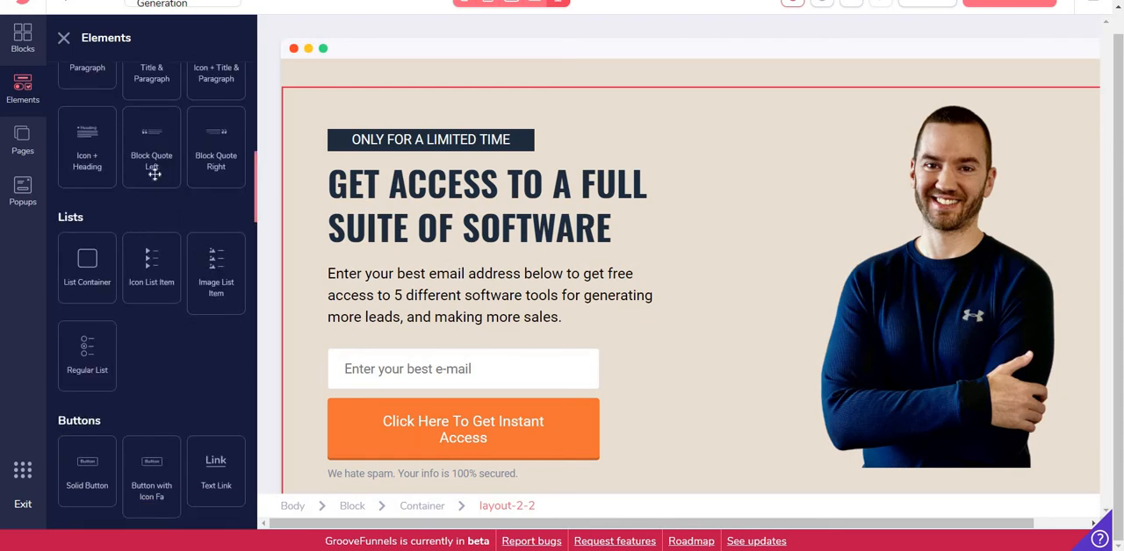
{"action": "scroll", "coordinate": [157, 176], "scroll_direction": "down", "scroll_amount": 3}
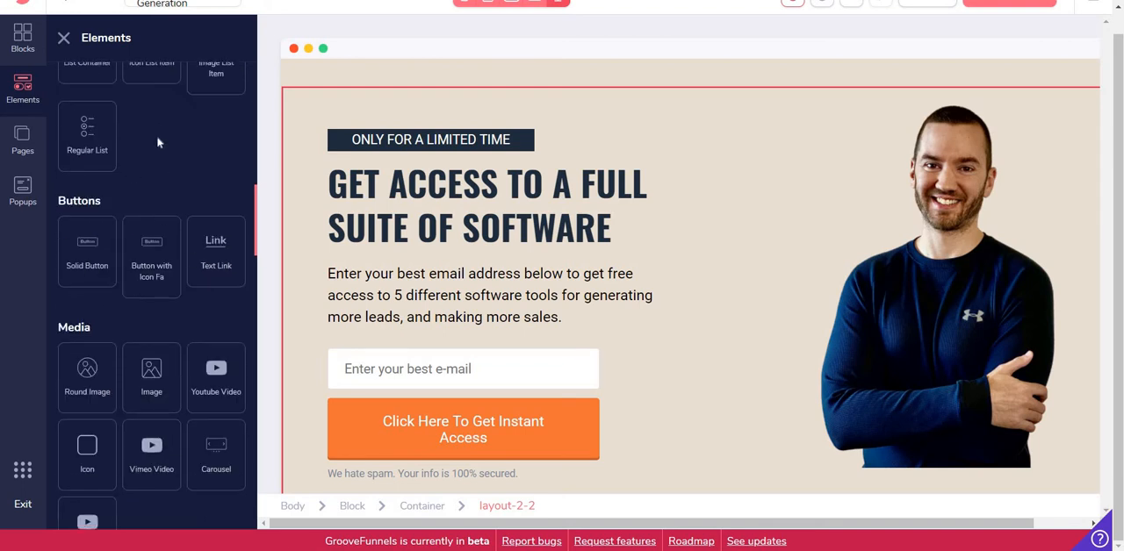
{"action": "scroll", "coordinate": [158, 142], "scroll_direction": "down", "scroll_amount": 2}
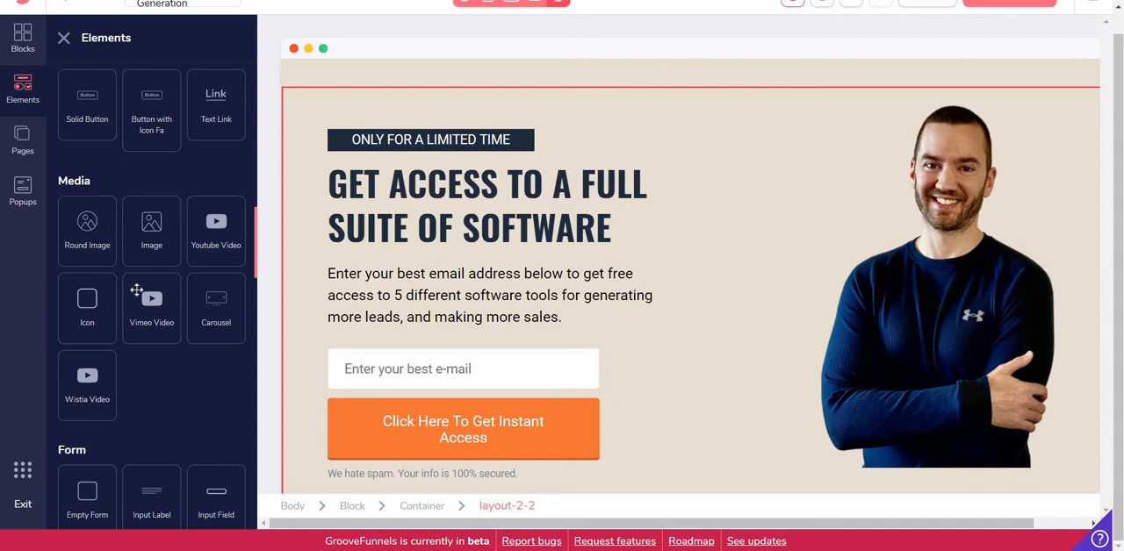
Browse the form, device, navigation bar and integration elements, without adding any
{"action": "scroll", "coordinate": [136, 290], "scroll_direction": "down", "scroll_amount": 2}
{"action": "scroll", "coordinate": [138, 268], "scroll_direction": "up", "scroll_amount": 1}
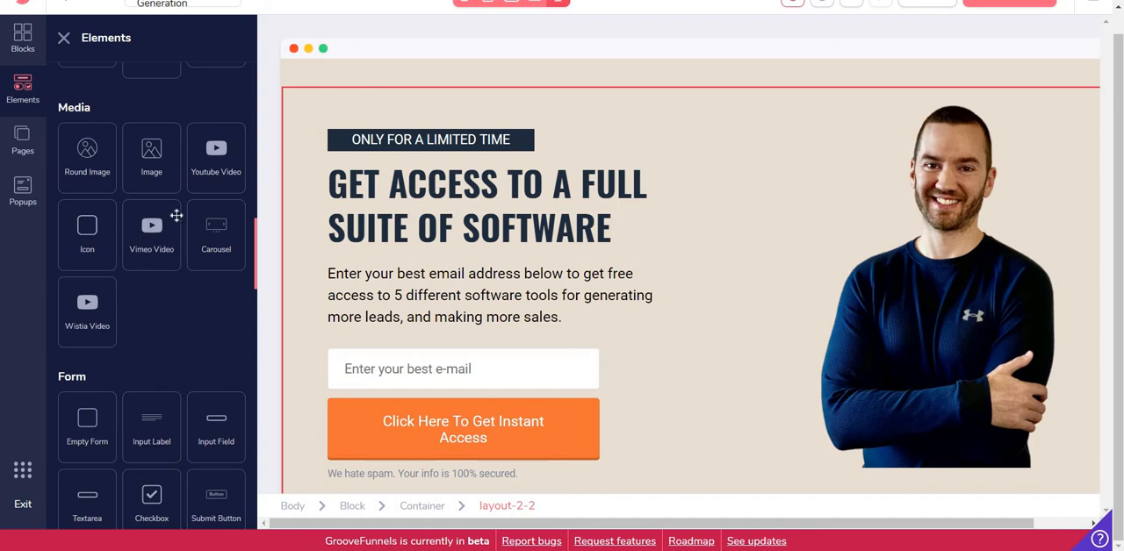
{"action": "scroll", "coordinate": [175, 215], "scroll_direction": "down", "scroll_amount": 3}
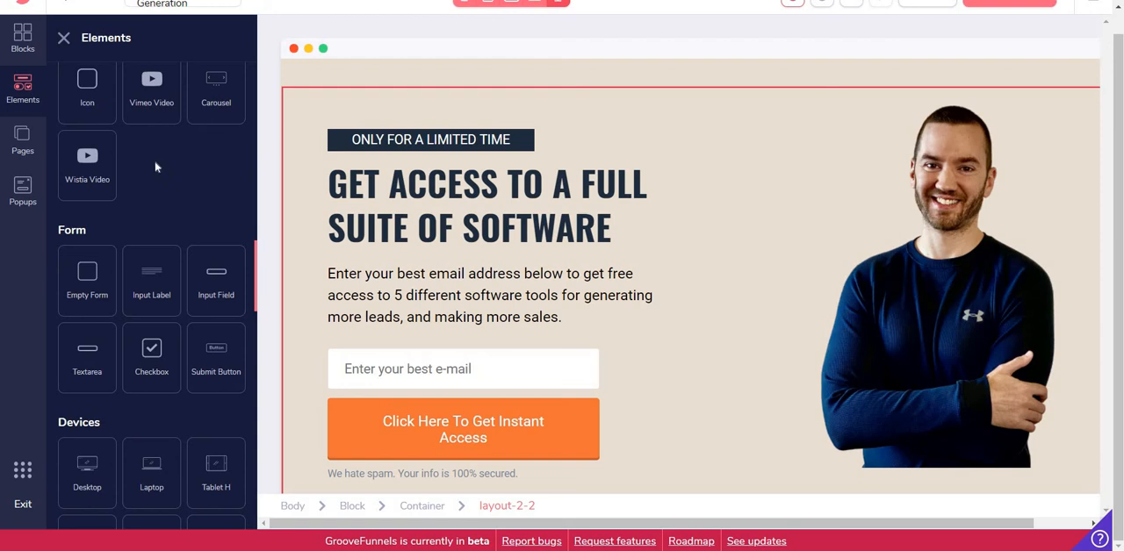
{"action": "scroll", "coordinate": [158, 157], "scroll_direction": "down", "scroll_amount": 5}
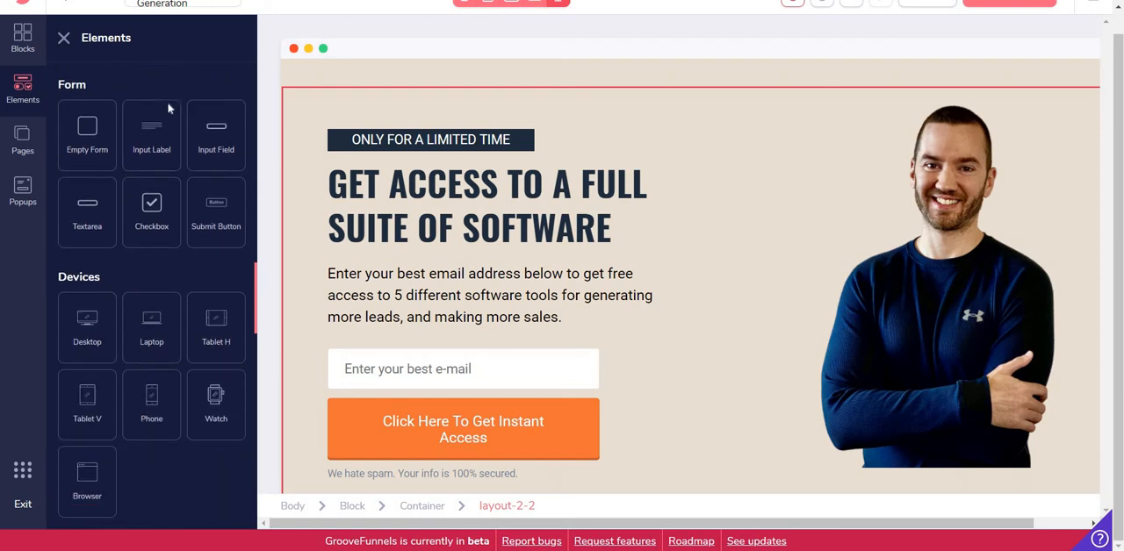
{"action": "scroll", "coordinate": [159, 189], "scroll_direction": "down", "scroll_amount": 10}
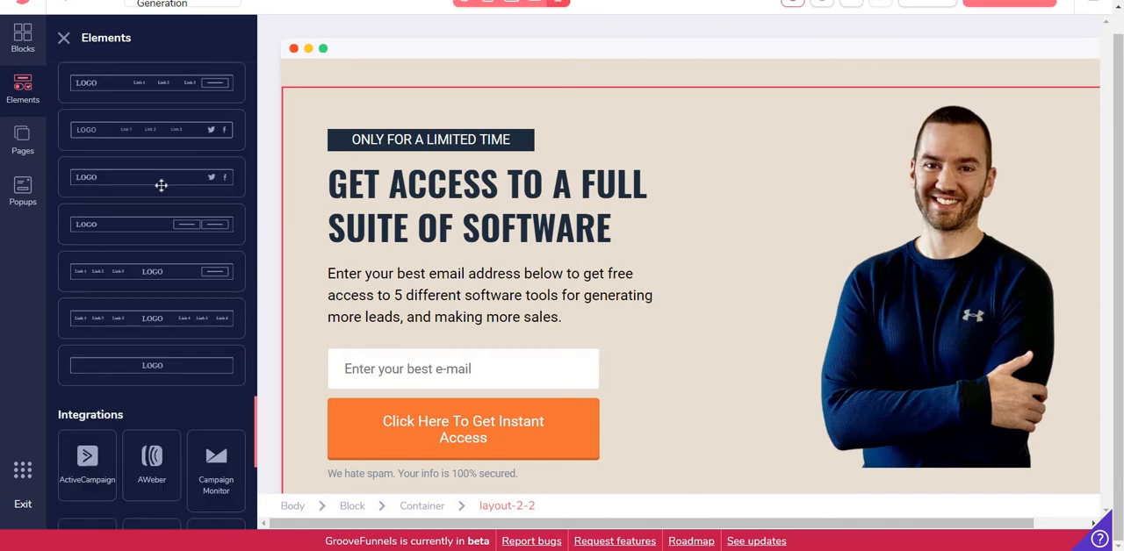
{"action": "scroll", "coordinate": [163, 186], "scroll_direction": "down", "scroll_amount": 5}
{"action": "scroll", "coordinate": [163, 188], "scroll_direction": "down", "scroll_amount": 3}
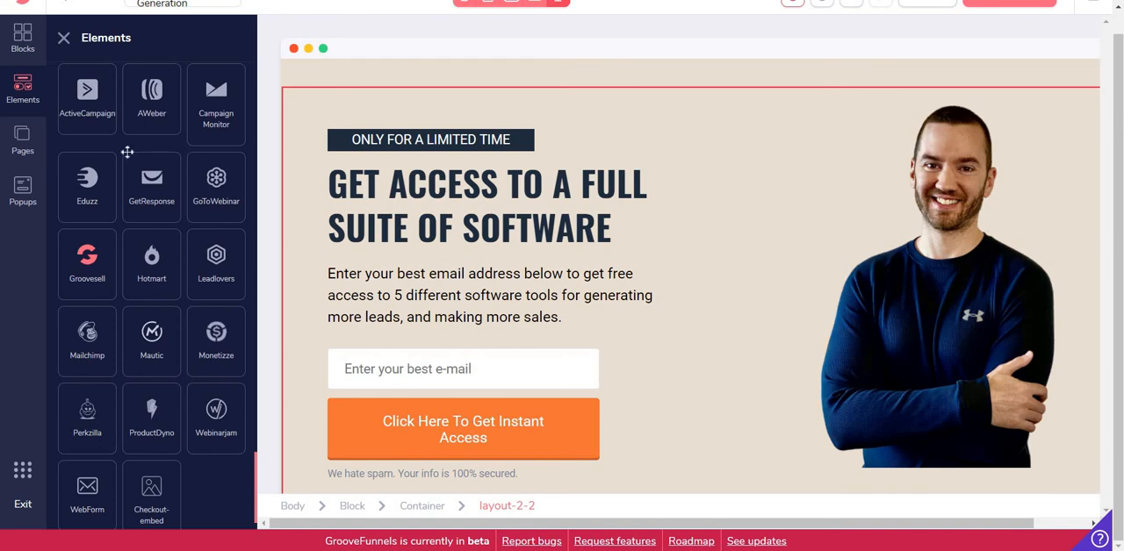
View the site's list of pages and its popups
{"action": "left_click", "coordinate": [22, 145]}
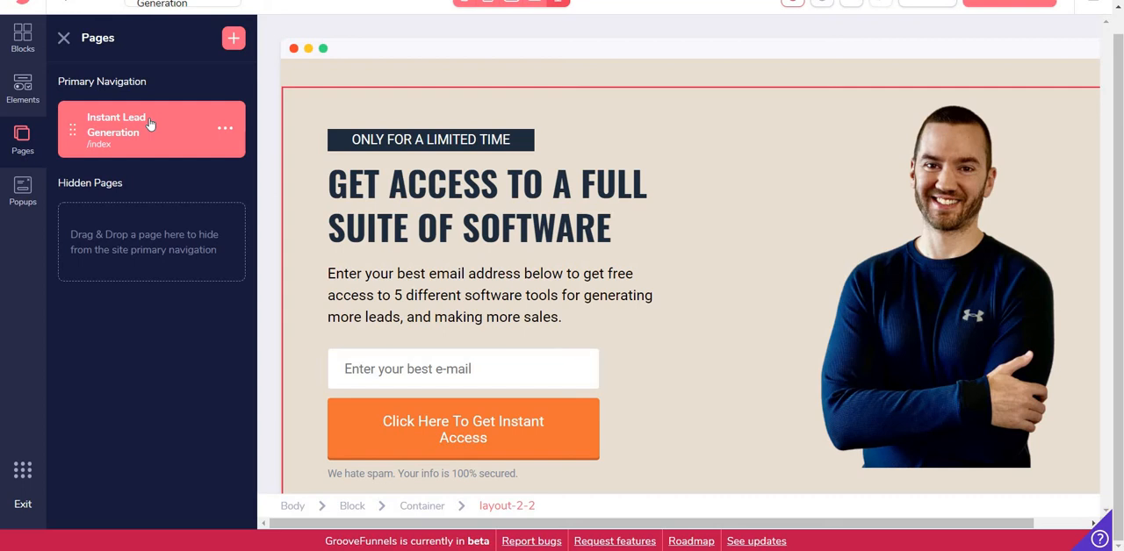
{"action": "left_click", "coordinate": [19, 192]}
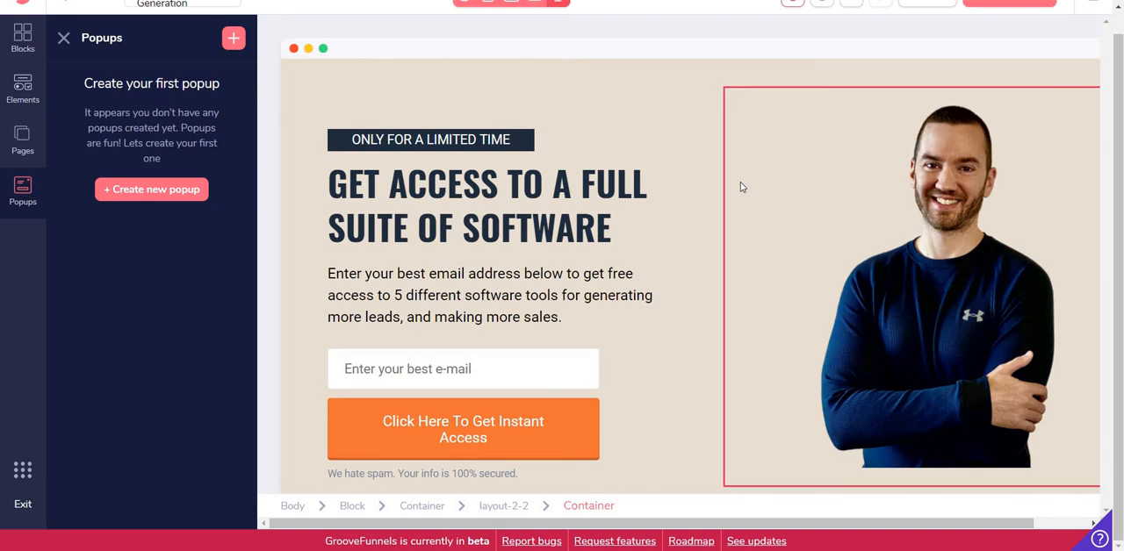
Start a new popup for the Instant Lead Generation page and try the Standard, Entry and Exit types in turn
{"action": "left_click", "coordinate": [159, 189]}
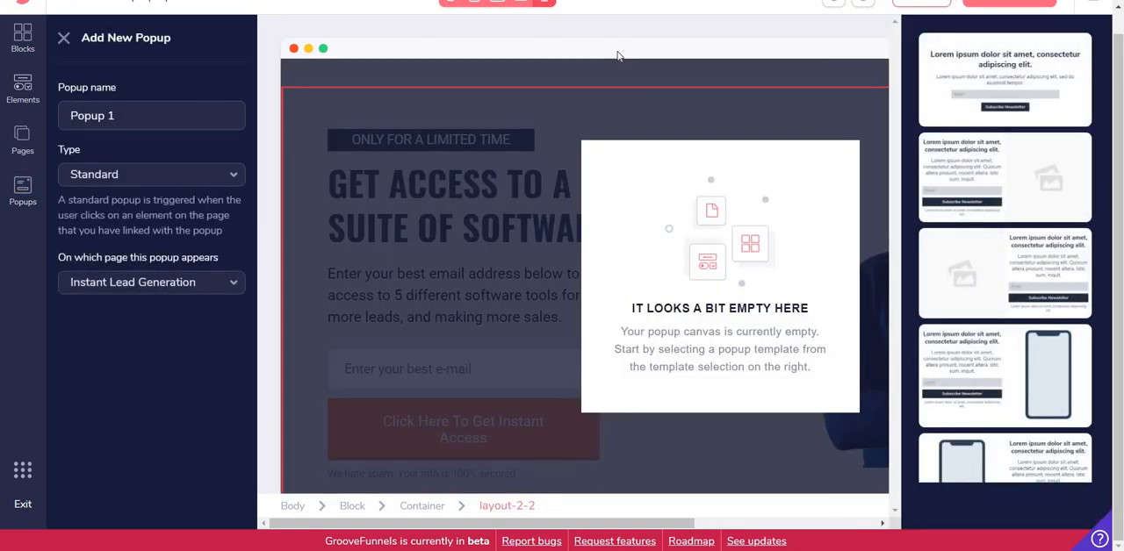
{"action": "left_click", "coordinate": [136, 176]}
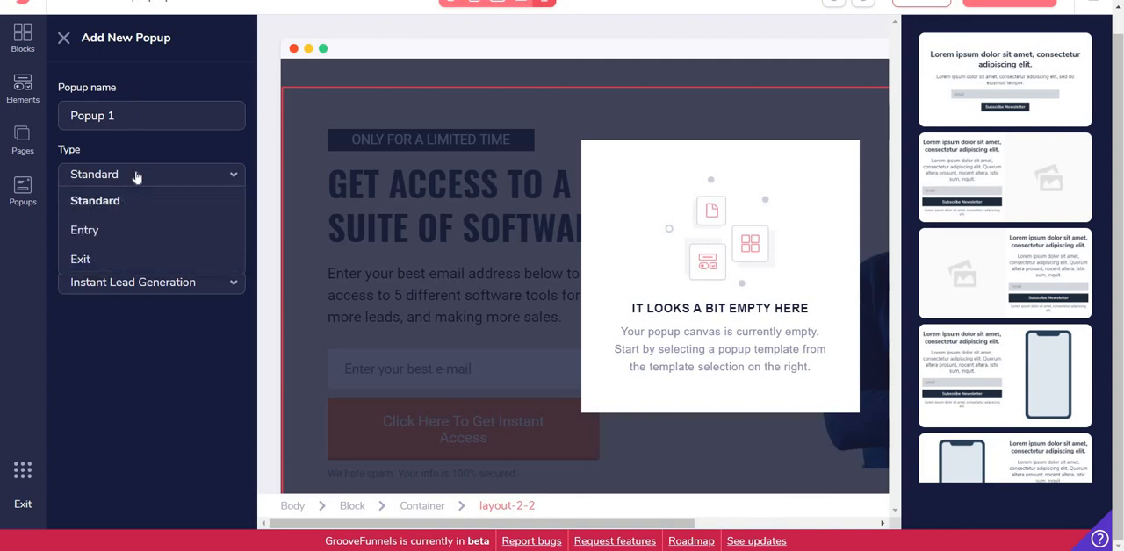
{"action": "left_click", "coordinate": [130, 200]}
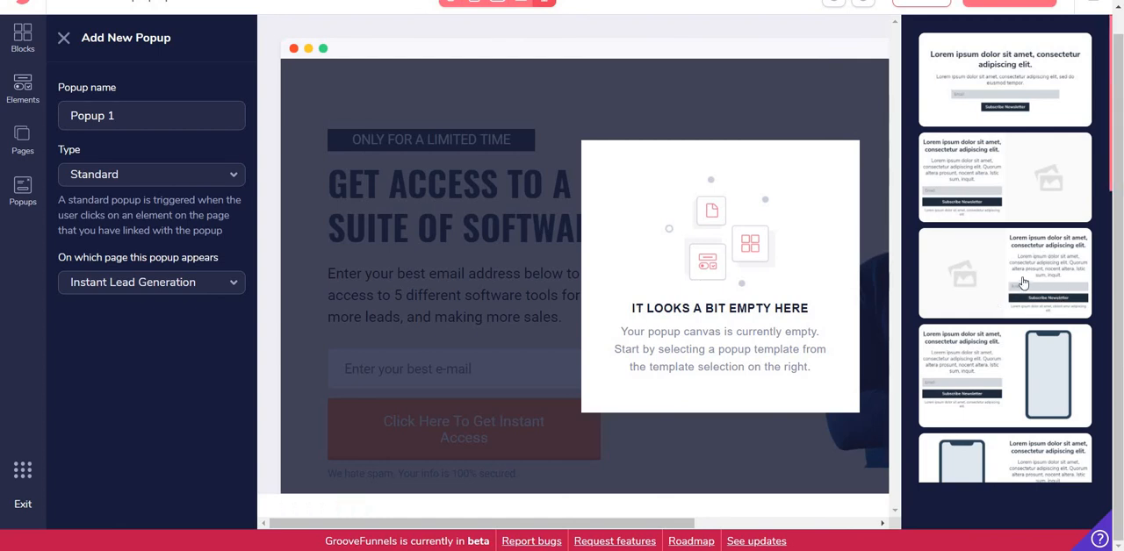
{"action": "left_click", "coordinate": [166, 178]}
{"action": "left_click", "coordinate": [94, 230]}
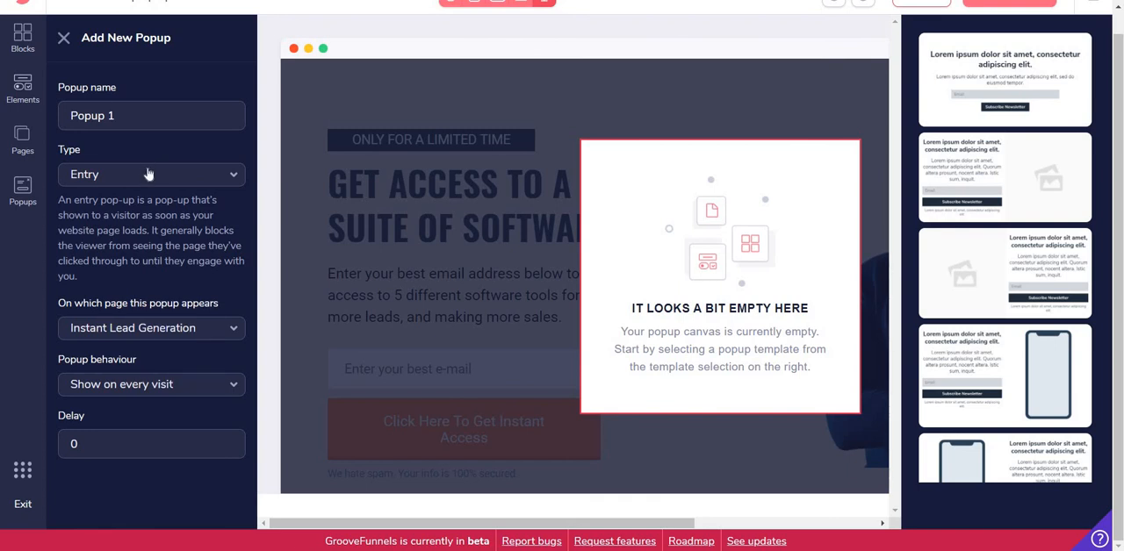
{"action": "left_click", "coordinate": [149, 176]}
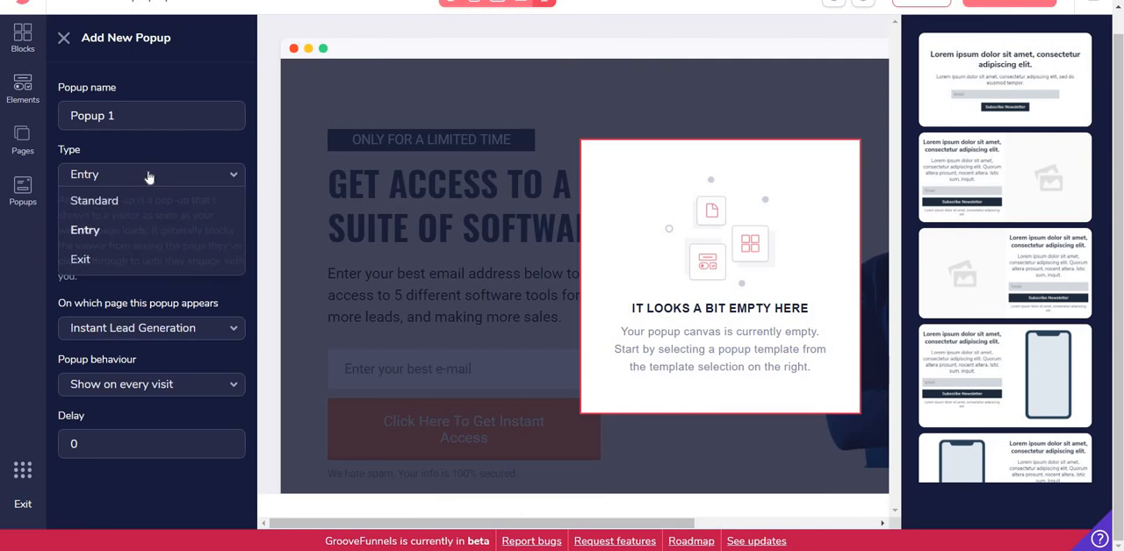
{"action": "left_click", "coordinate": [111, 259]}
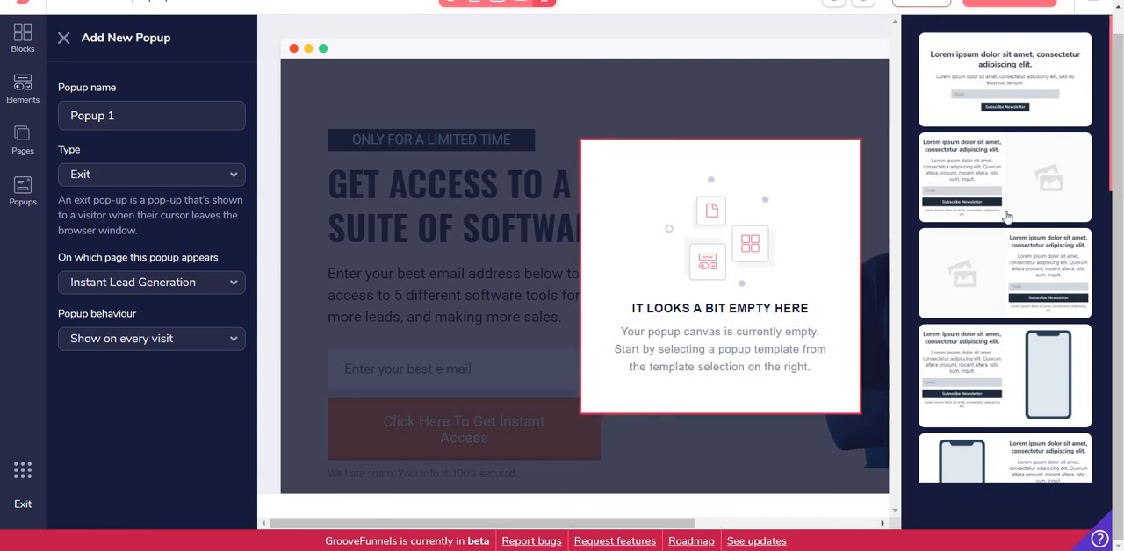
Try the centered newsletter template with its editable heading in the new popup, and cancel the popup without saving
{"action": "left_click", "coordinate": [998, 91]}
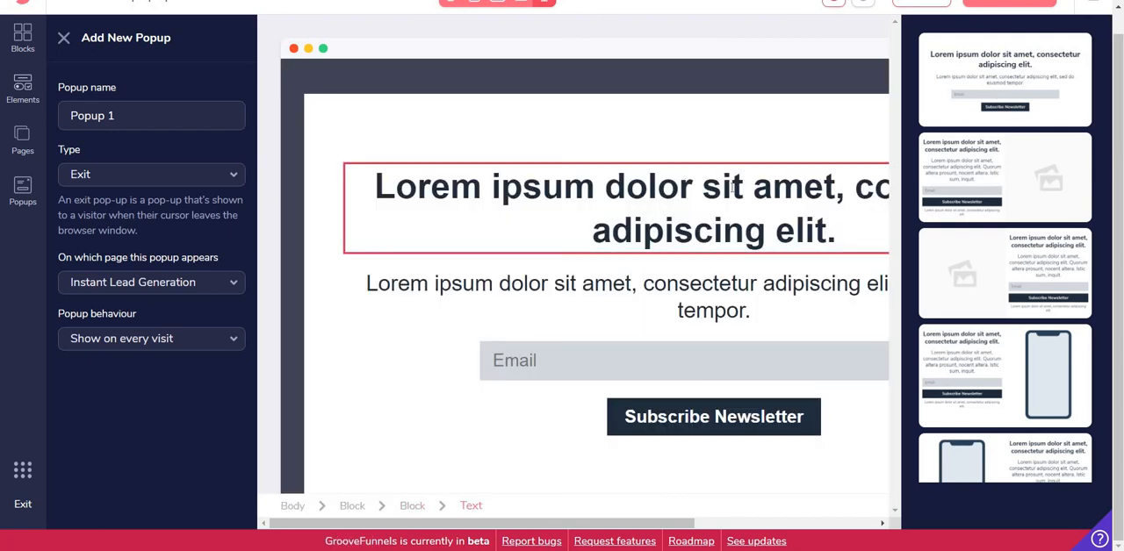
{"action": "left_click", "coordinate": [670, 205]}
{"action": "double_click", "coordinate": [670, 204]}
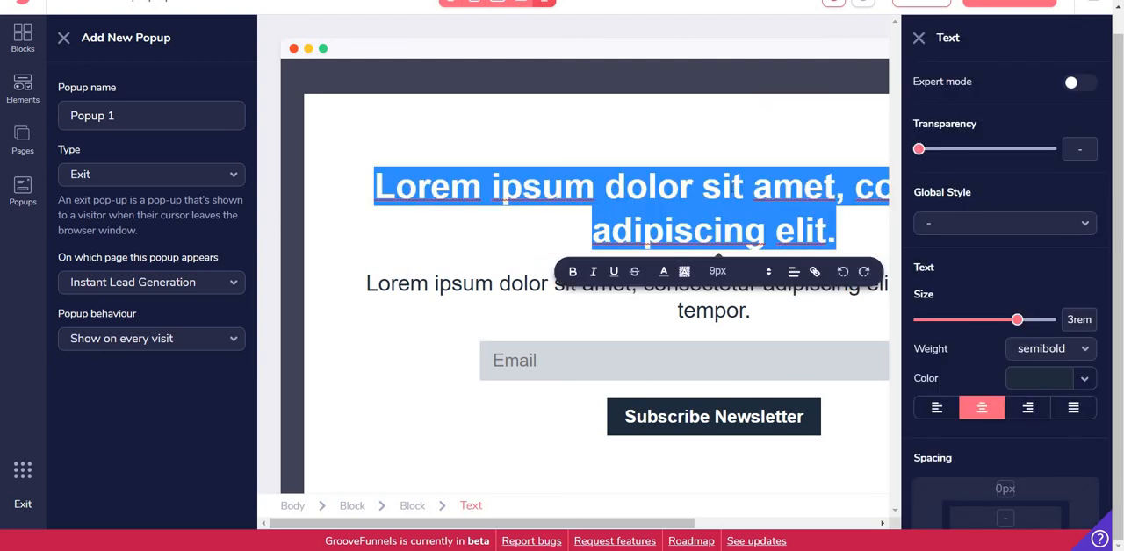
{"action": "left_click", "coordinate": [479, 221]}
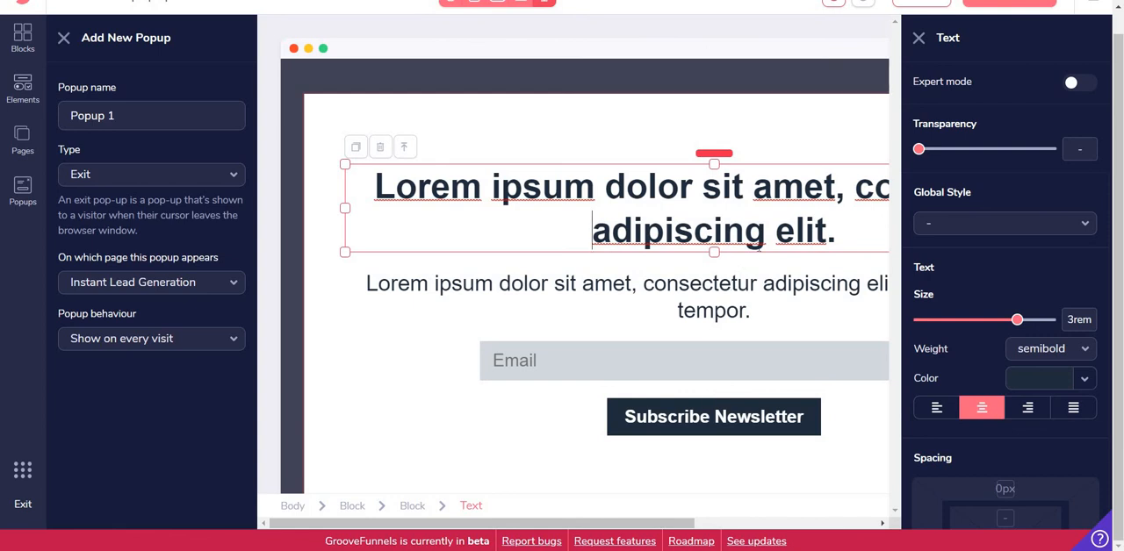
{"action": "left_click", "coordinate": [919, 38]}
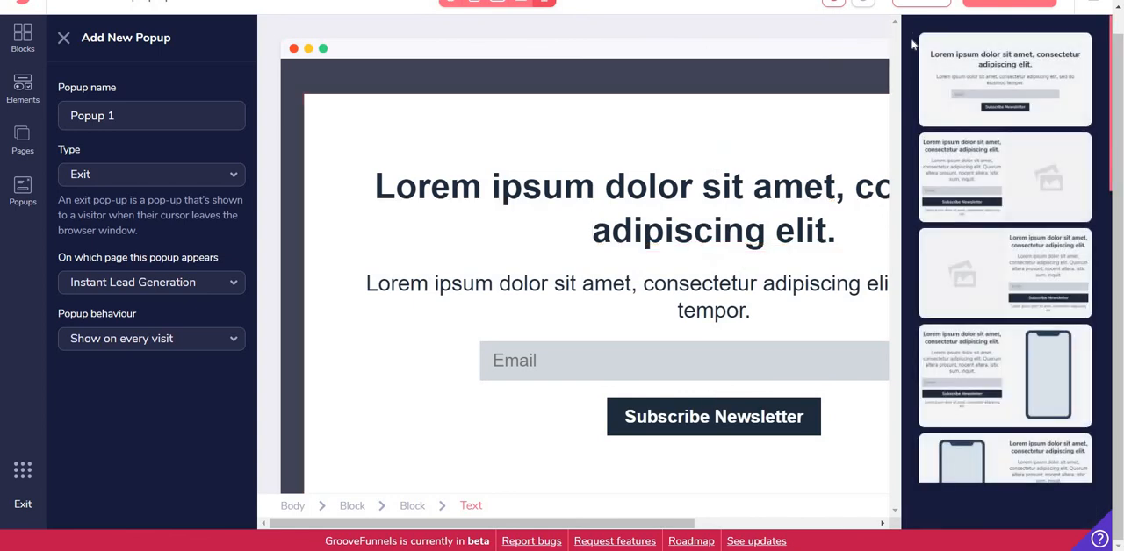
{"action": "left_click", "coordinate": [63, 38]}
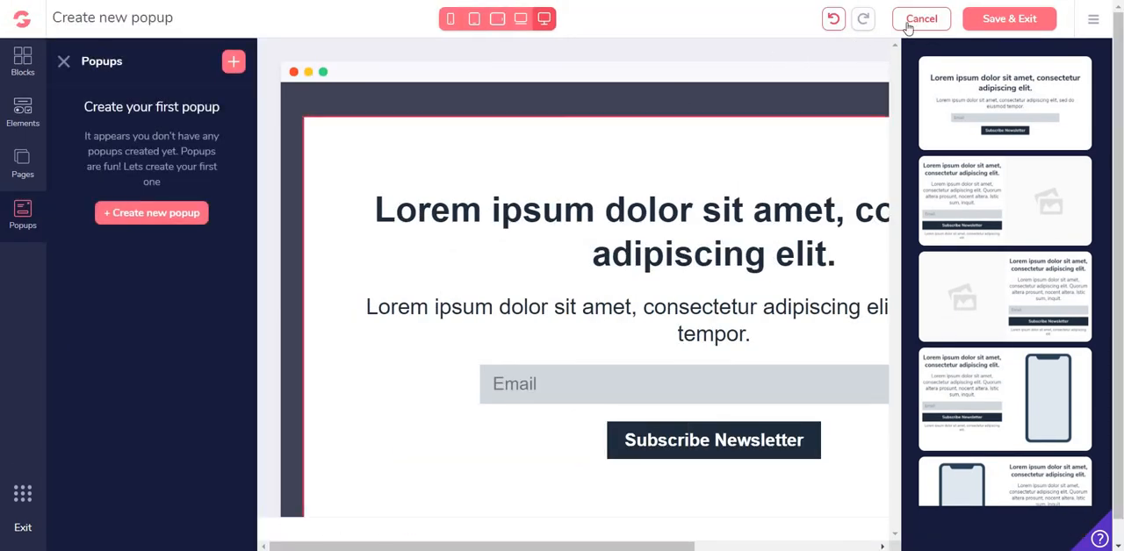
{"action": "left_click", "coordinate": [908, 20]}
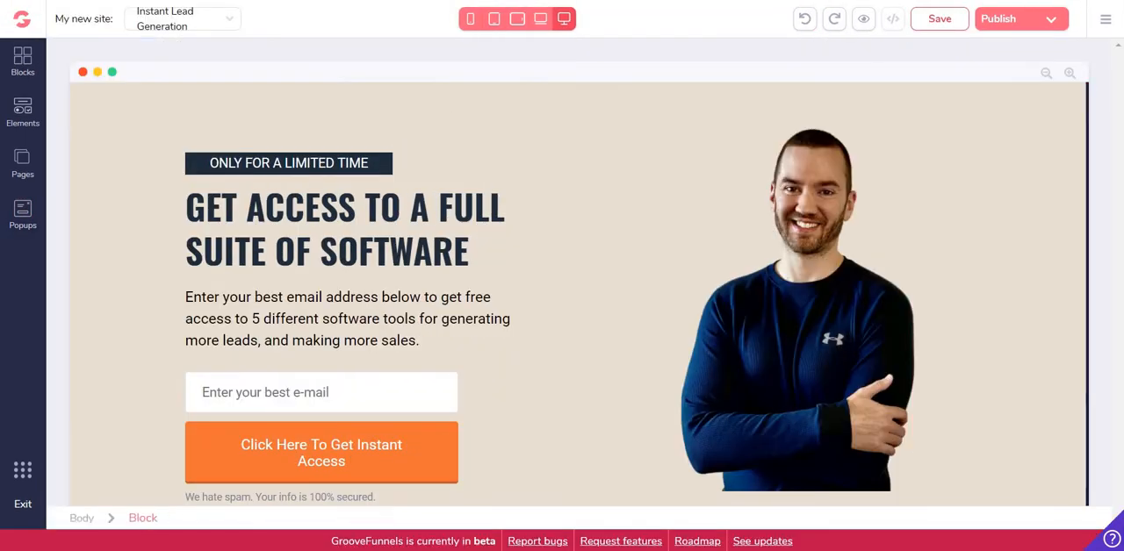